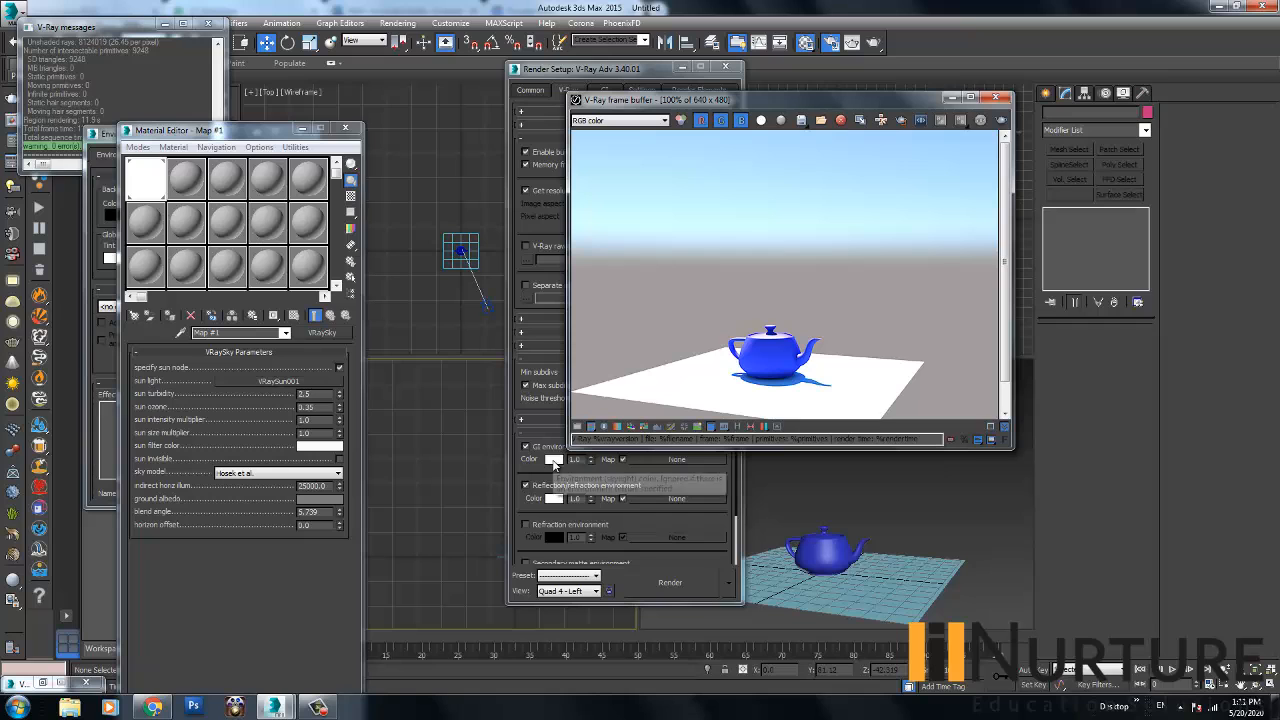
# - Re-render the teapot scene with the V-Ray sky, and close the frame buffer and Render Setup
pyautogui.click(1001, 120)
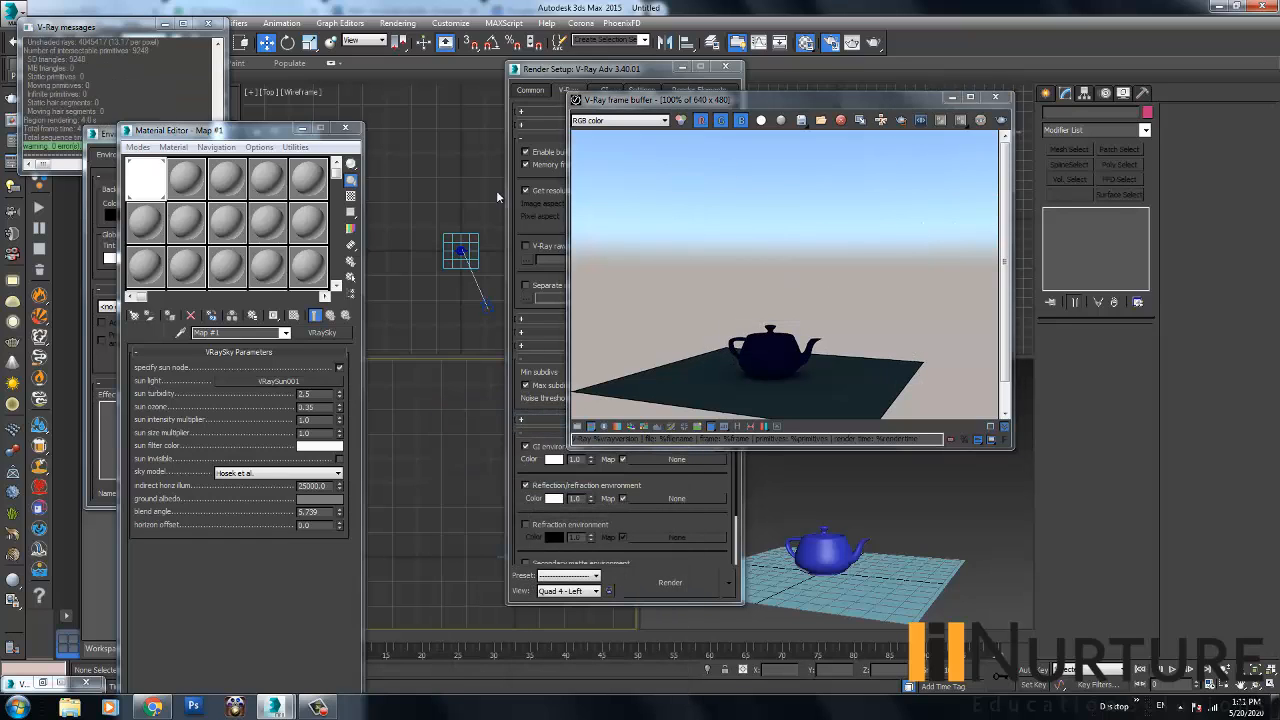
pyautogui.click(397, 23)
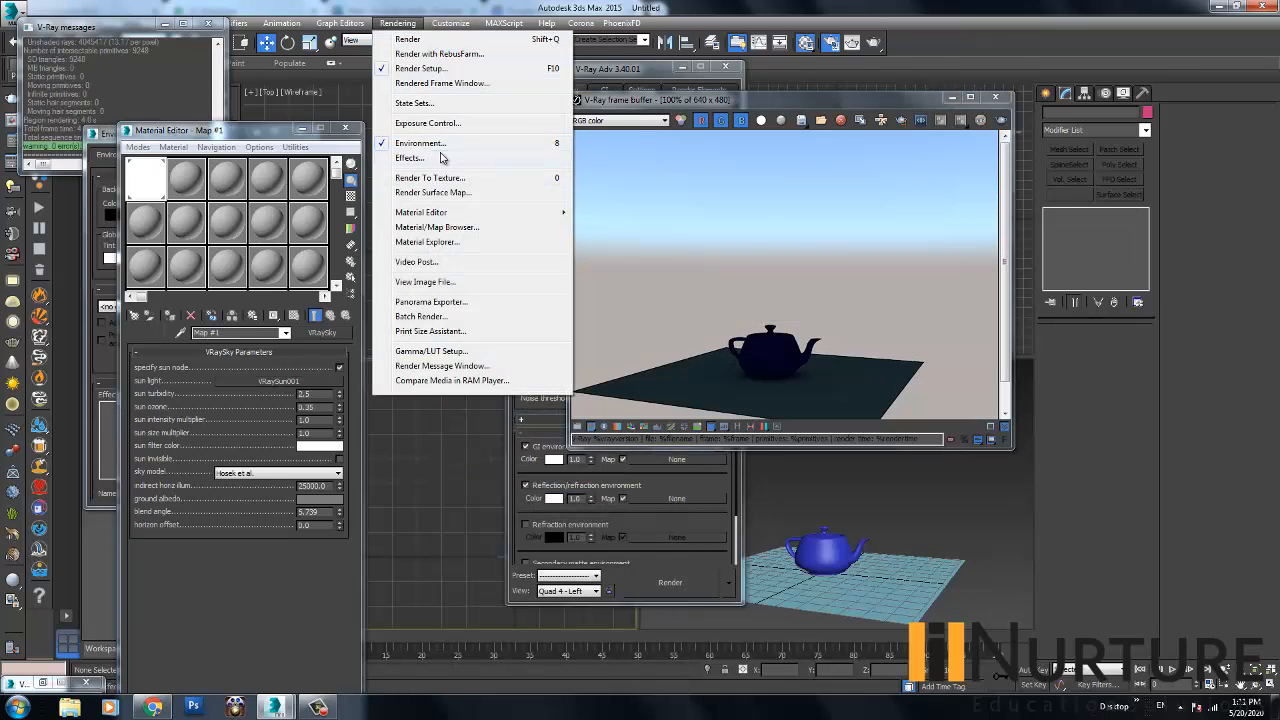
pyautogui.click(737, 58)
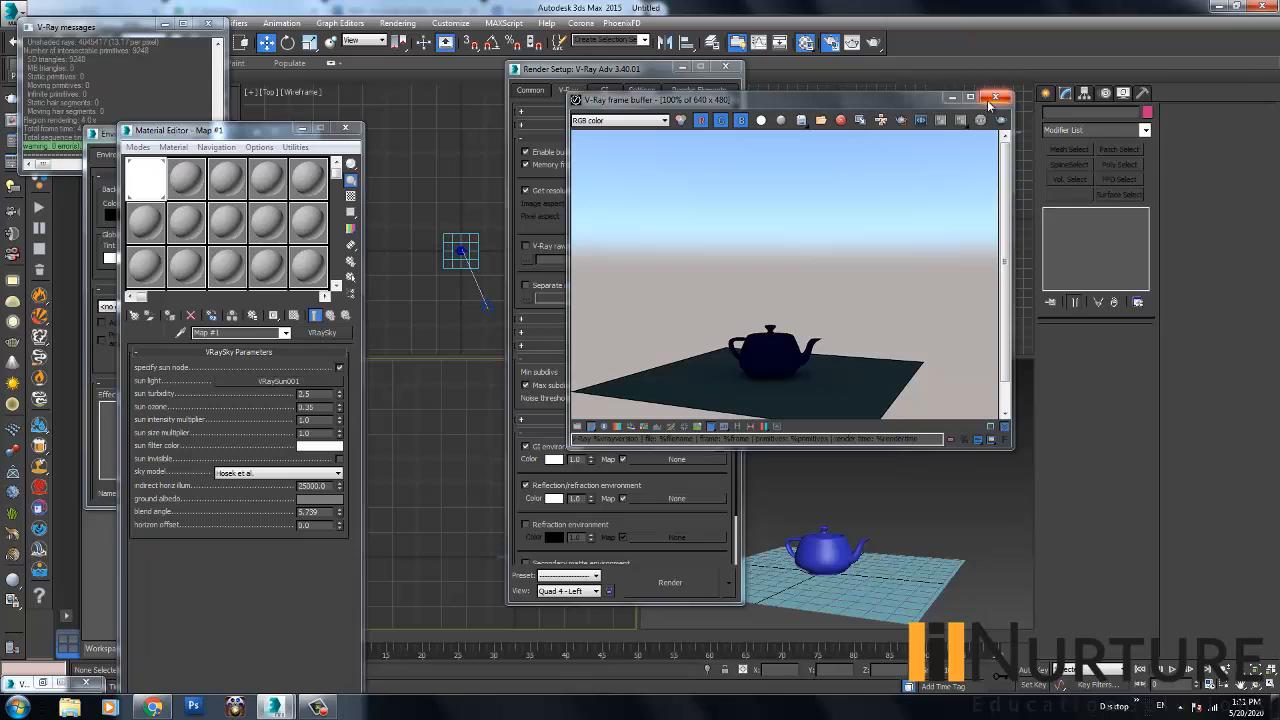
pyautogui.click(995, 97)
pyautogui.click(725, 67)
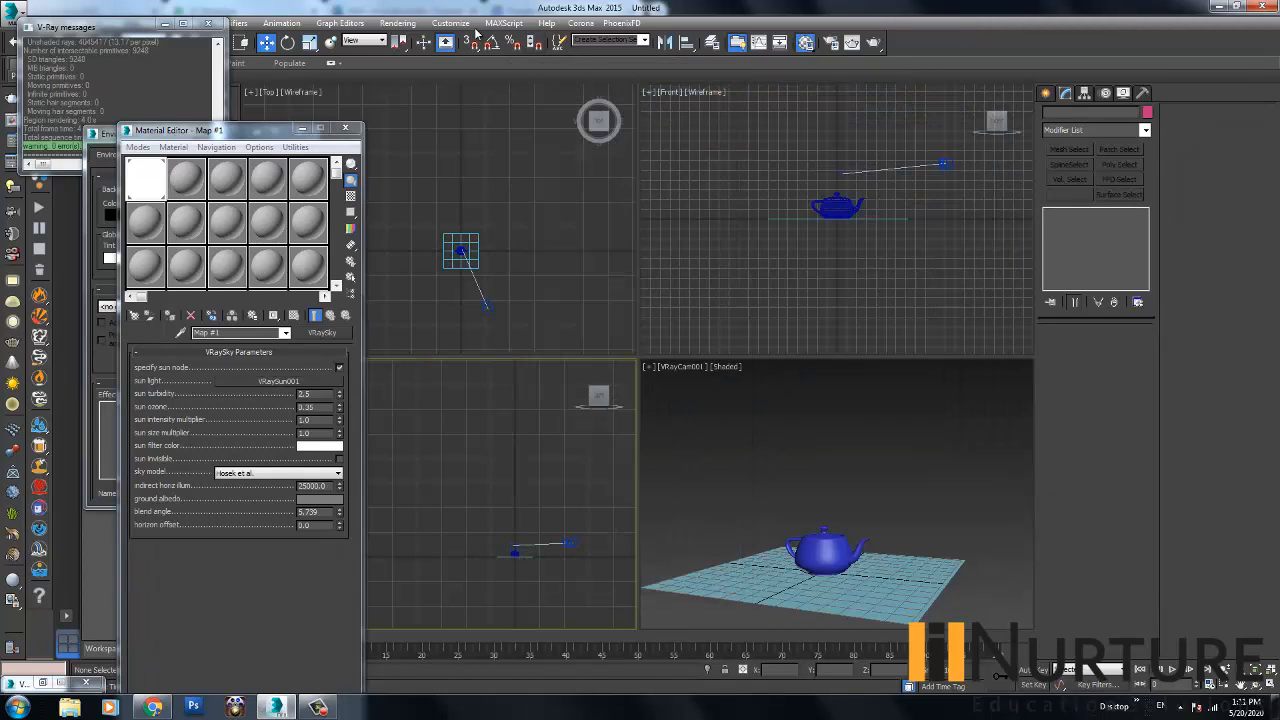
# - Clear the V-Ray sky map from the background in the Environment and Effects settings
pyautogui.click(397, 23)
pyautogui.click(433, 142)
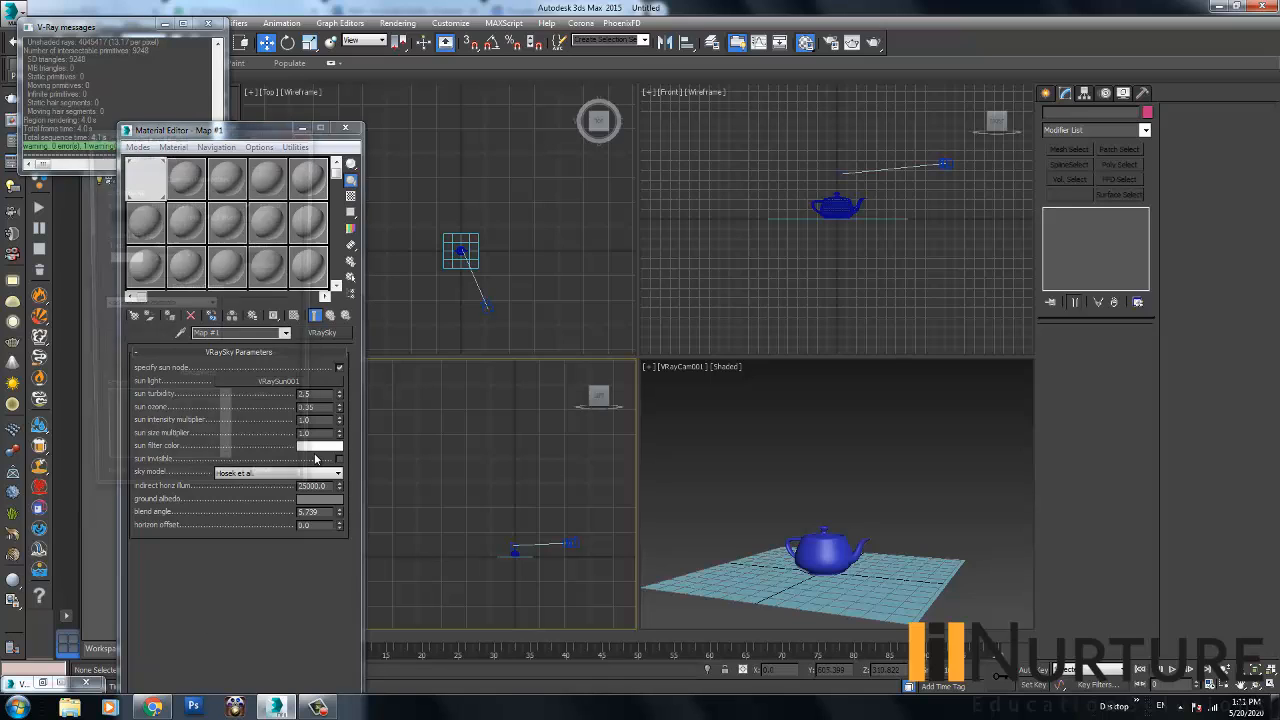
pyautogui.rightClick(251, 217)
pyautogui.click(281, 254)
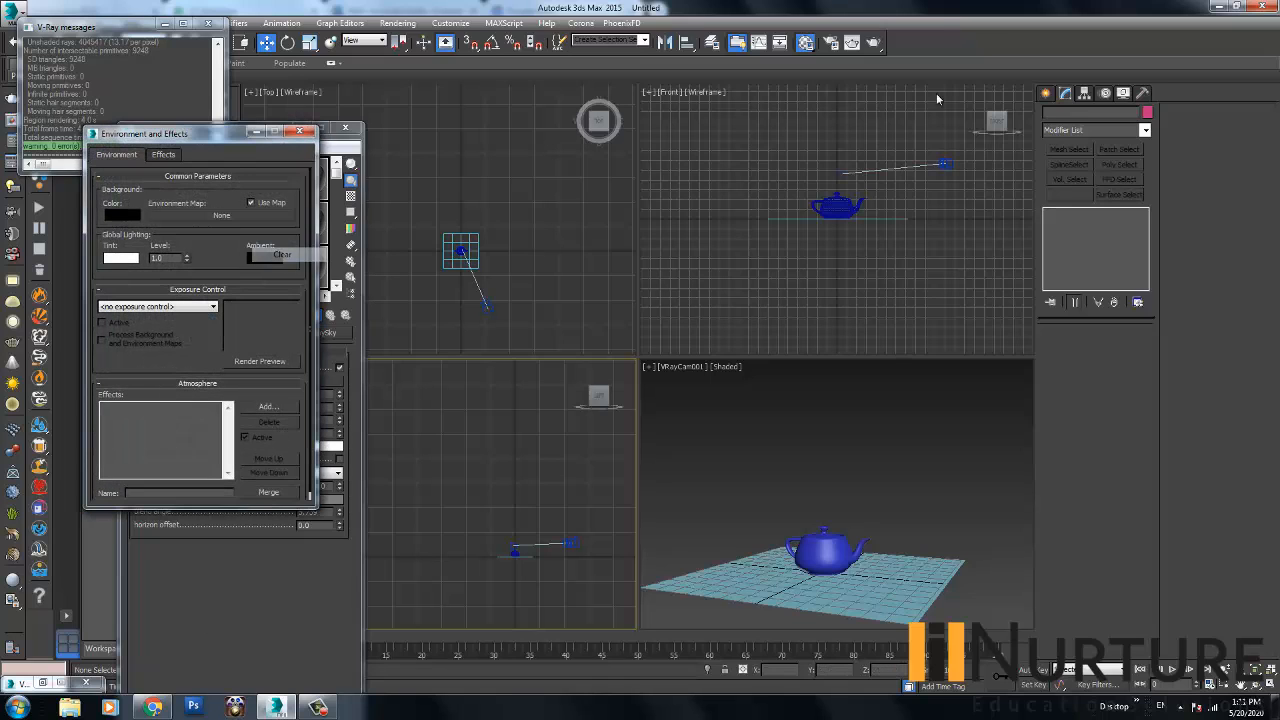
# - Render the VRayCam001 view without an environment map and reposition the camera to look at the teapot from higher up
pyautogui.click(875, 42)
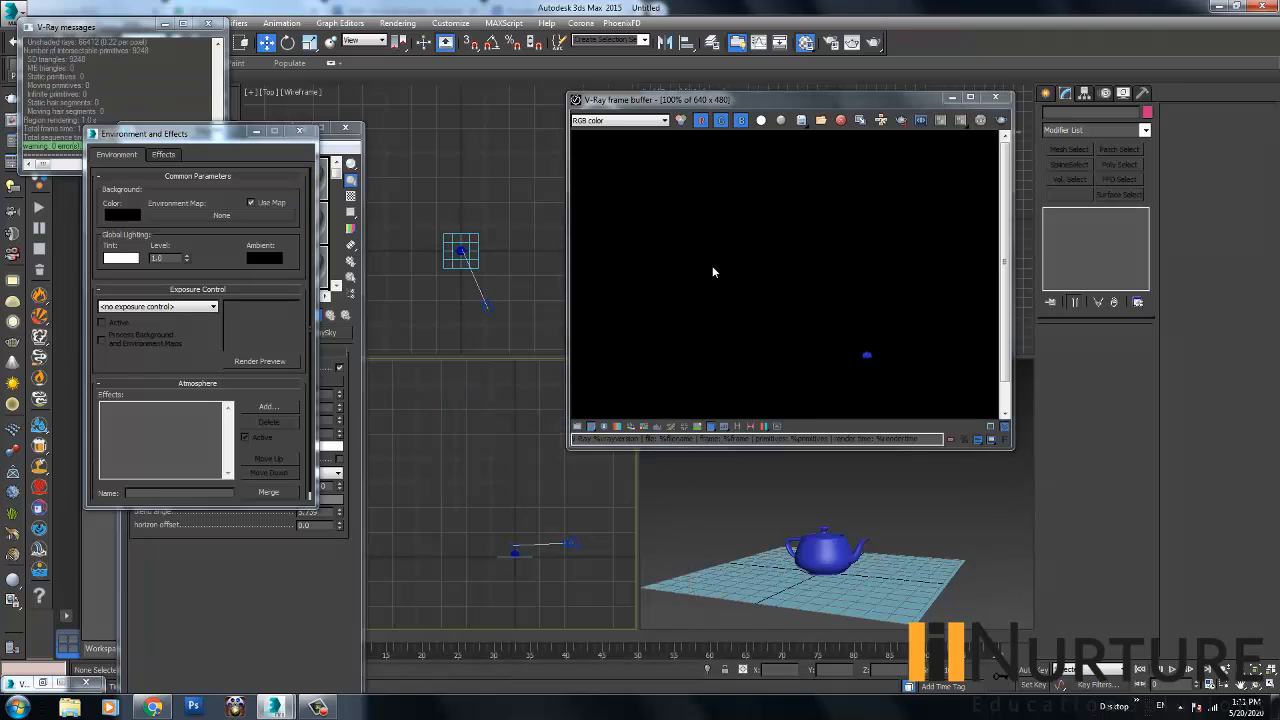
pyautogui.press('F10')
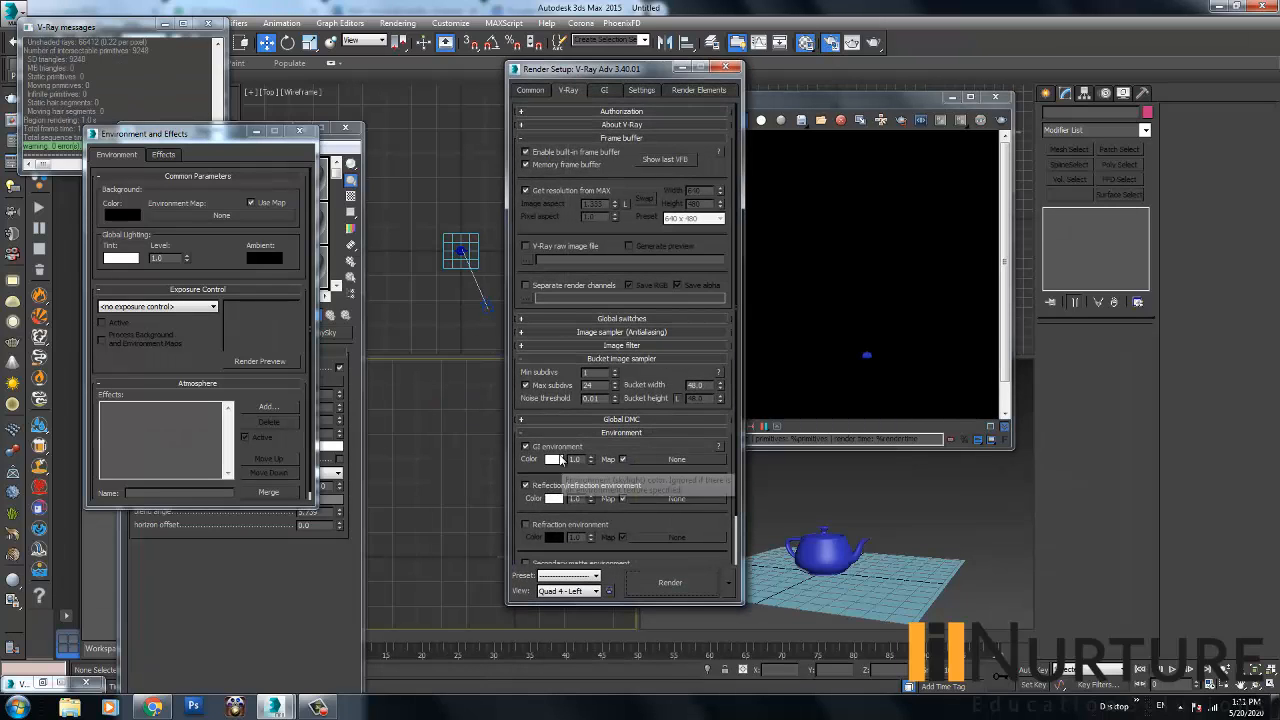
pyautogui.click(923, 276)
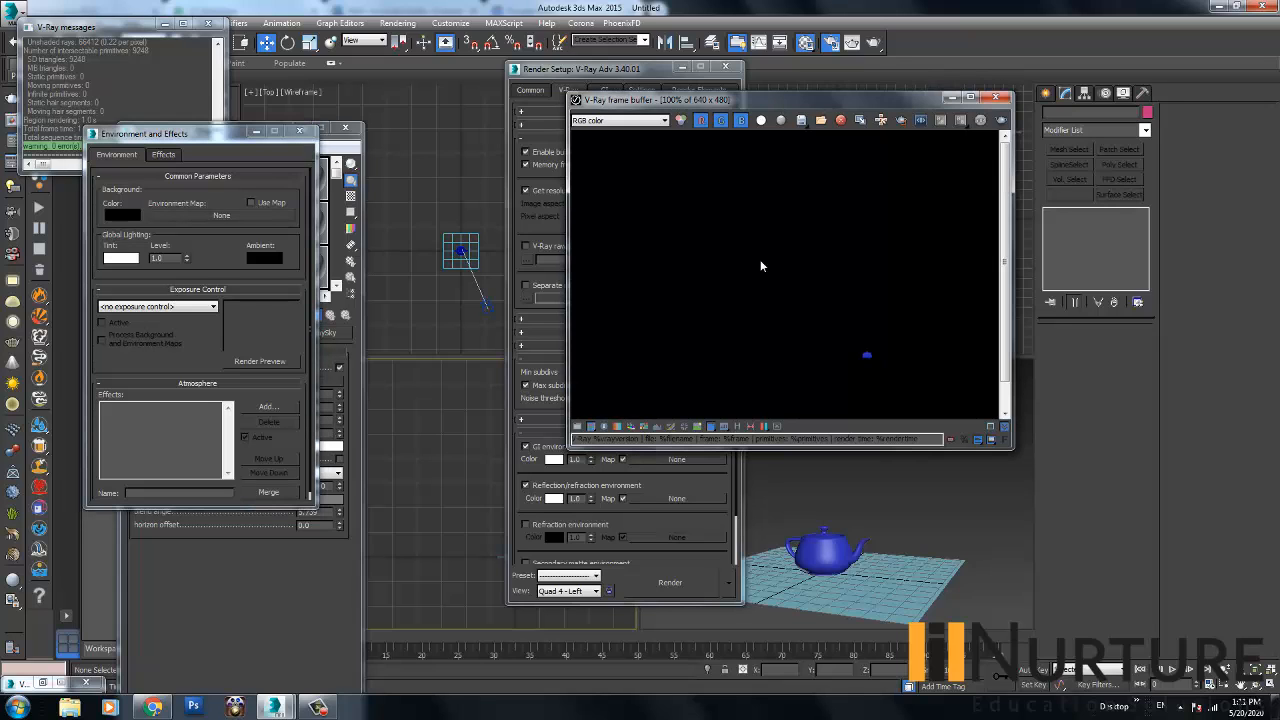
pyautogui.hotkey('shift', 'q')
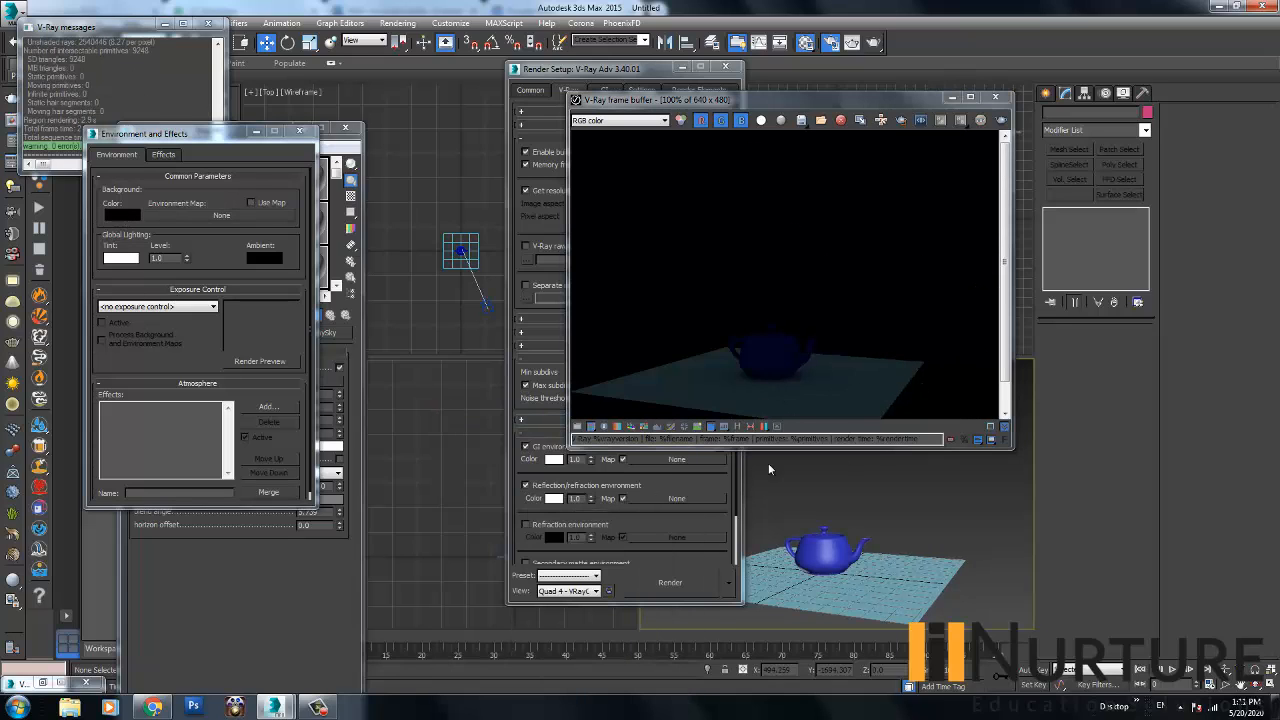
pyautogui.click(995, 97)
pyautogui.moveTo(955, 518); pyautogui.dragTo(870, 540)
# - Set the V-Ray GI environment color to a light red and render the camera view
pyautogui.click(553, 459)
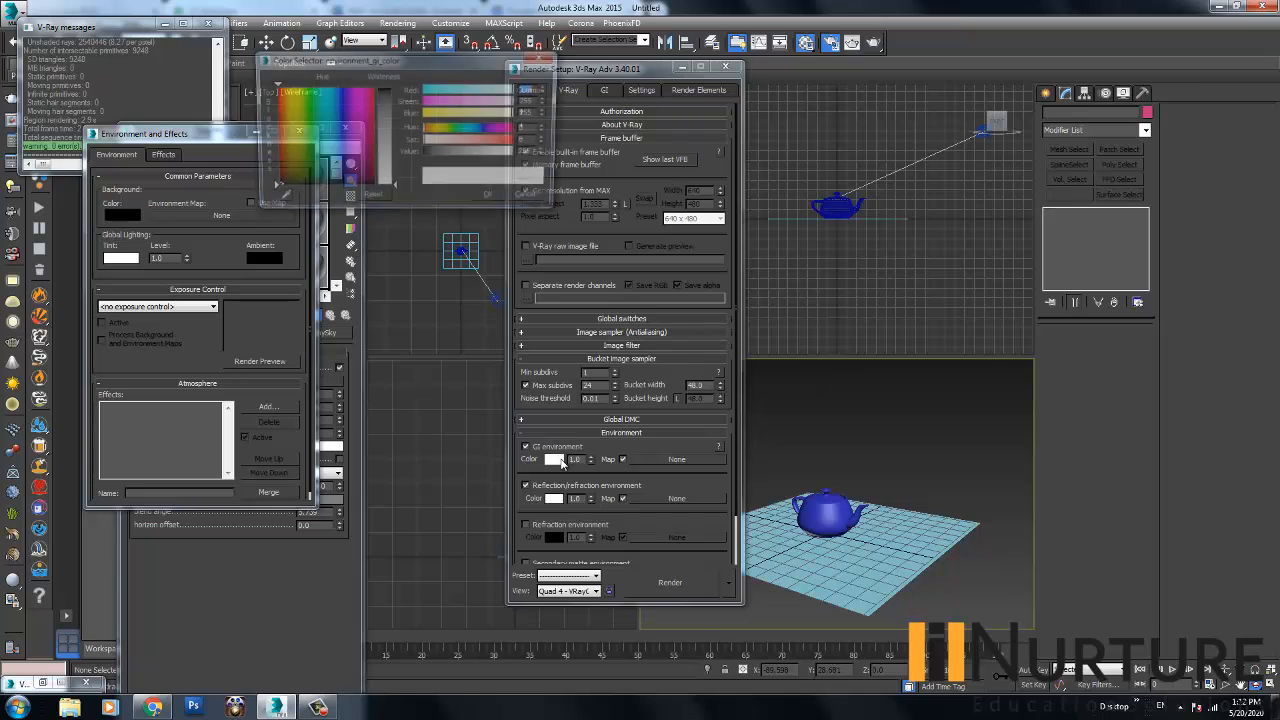
pyautogui.moveTo(384, 100)
pyautogui.mouseDown()
pyautogui.moveTo(395, 129)
pyautogui.moveTo(396, 108)
pyautogui.mouseUp()
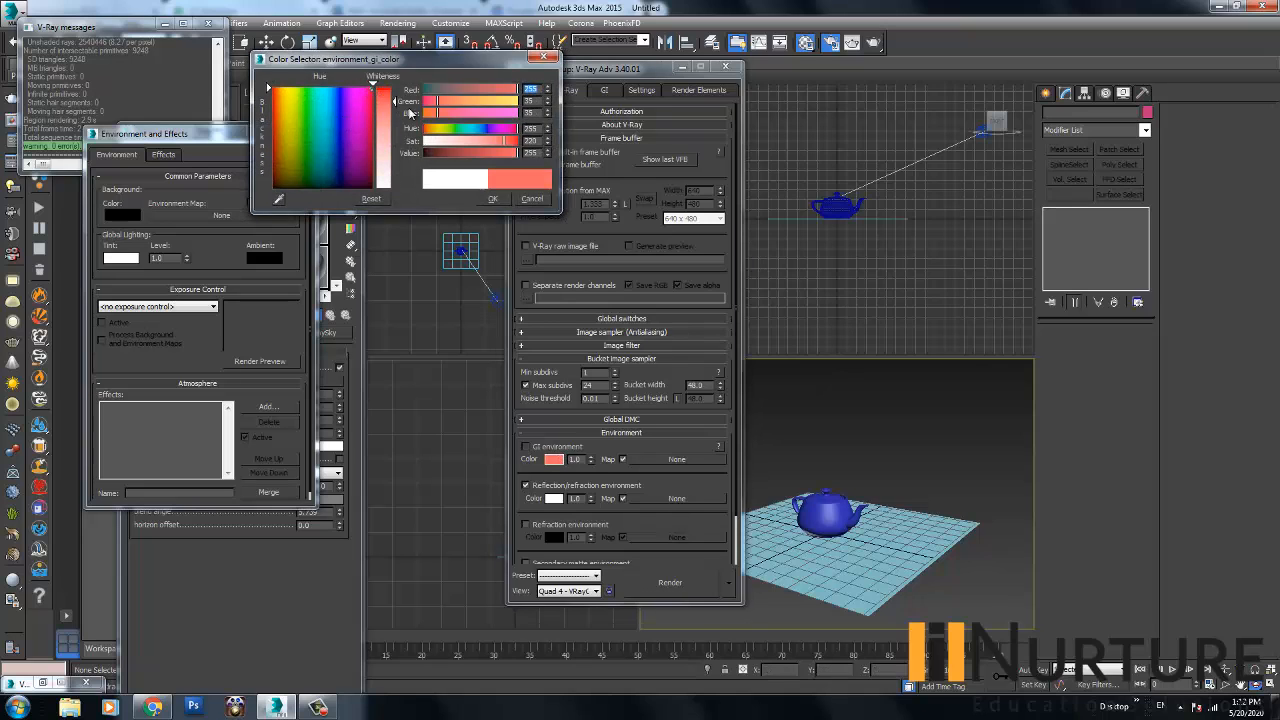
pyautogui.click(493, 198)
pyautogui.click(875, 43)
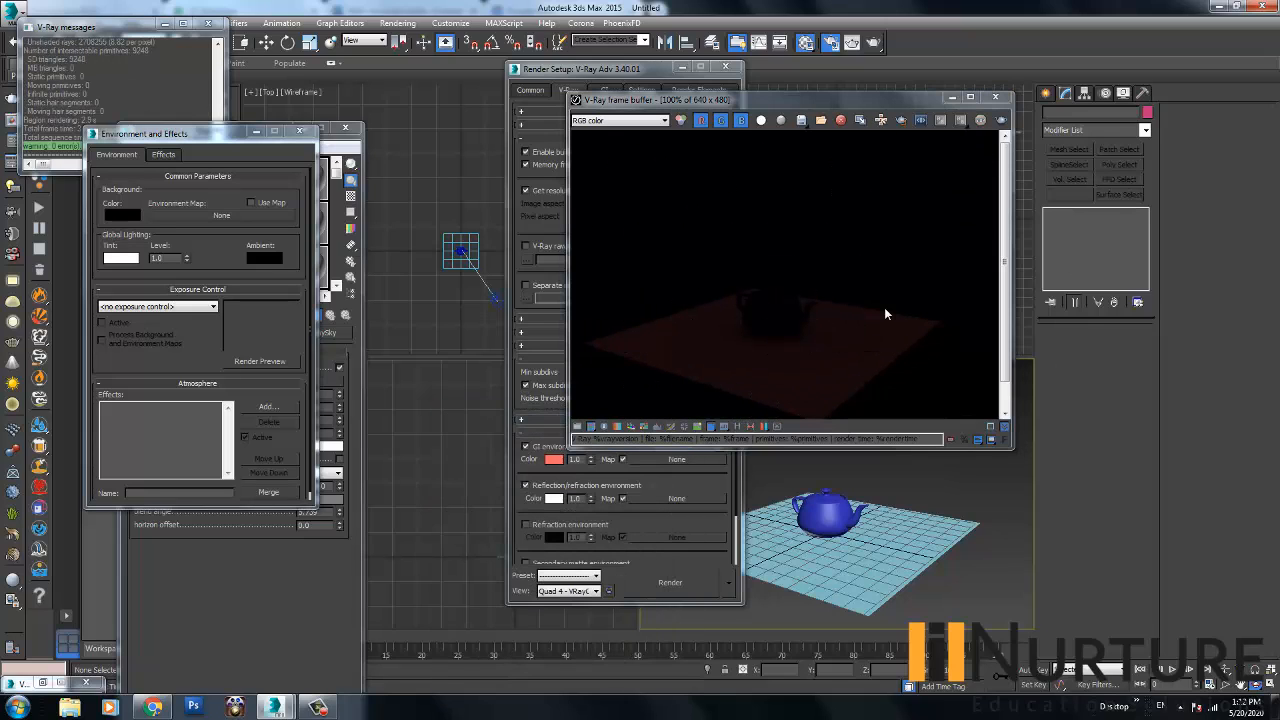
# - Set the GI environment color multiplier to 5.0 and re-render the teapot scene
pyautogui.doubleClick(575, 460)
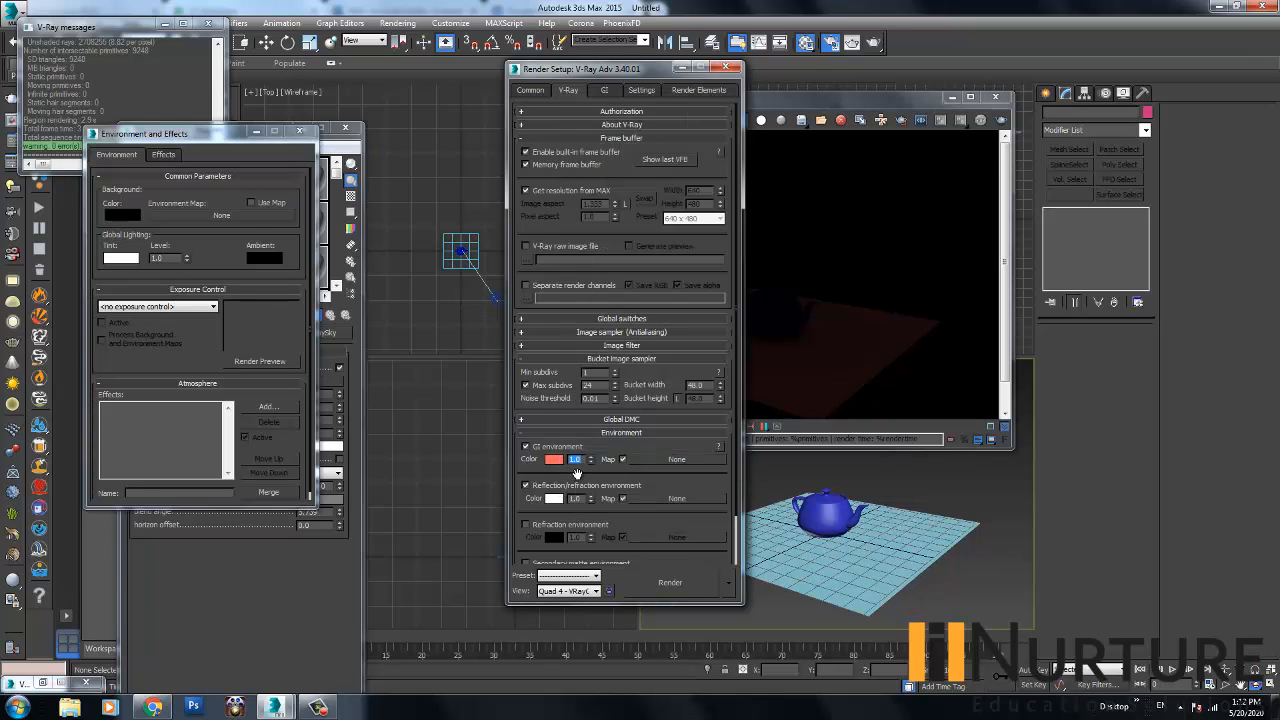
pyautogui.click(907, 292)
pyautogui.click(990, 122)
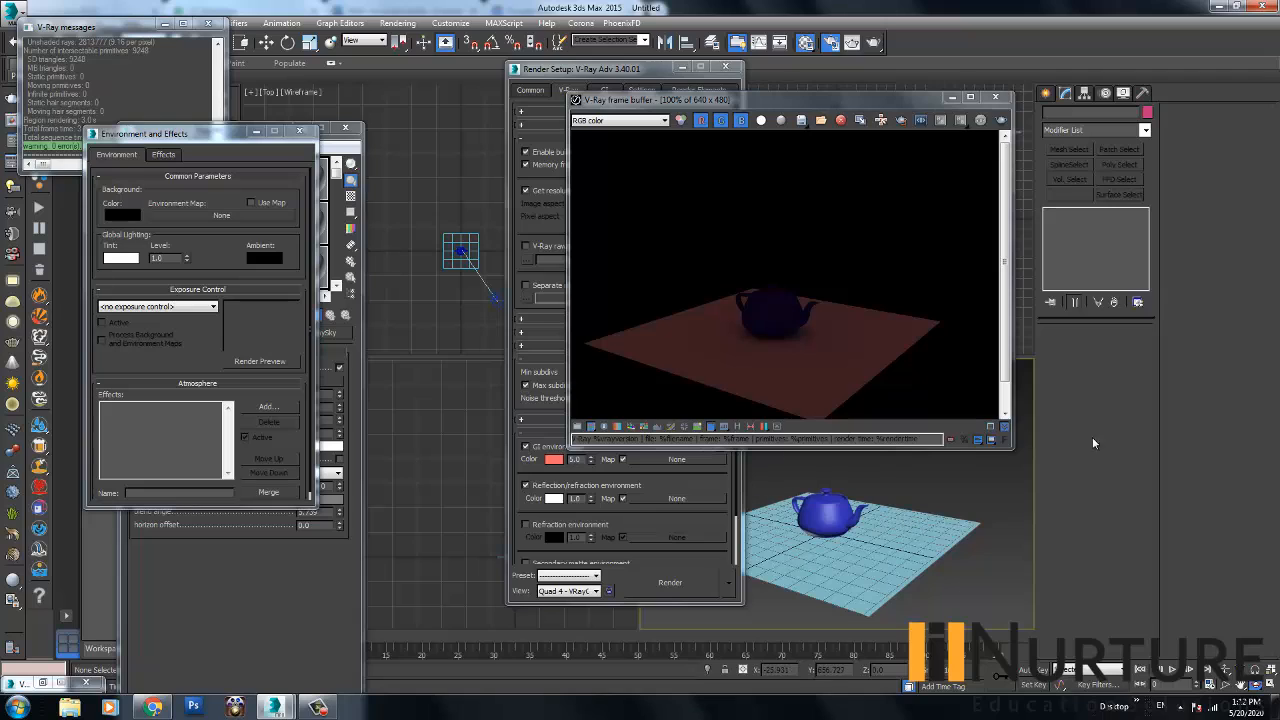
# - Set the GI environment color multiplier to 1.0 and turn off the GI environment
pyautogui.doubleClick(576, 459)
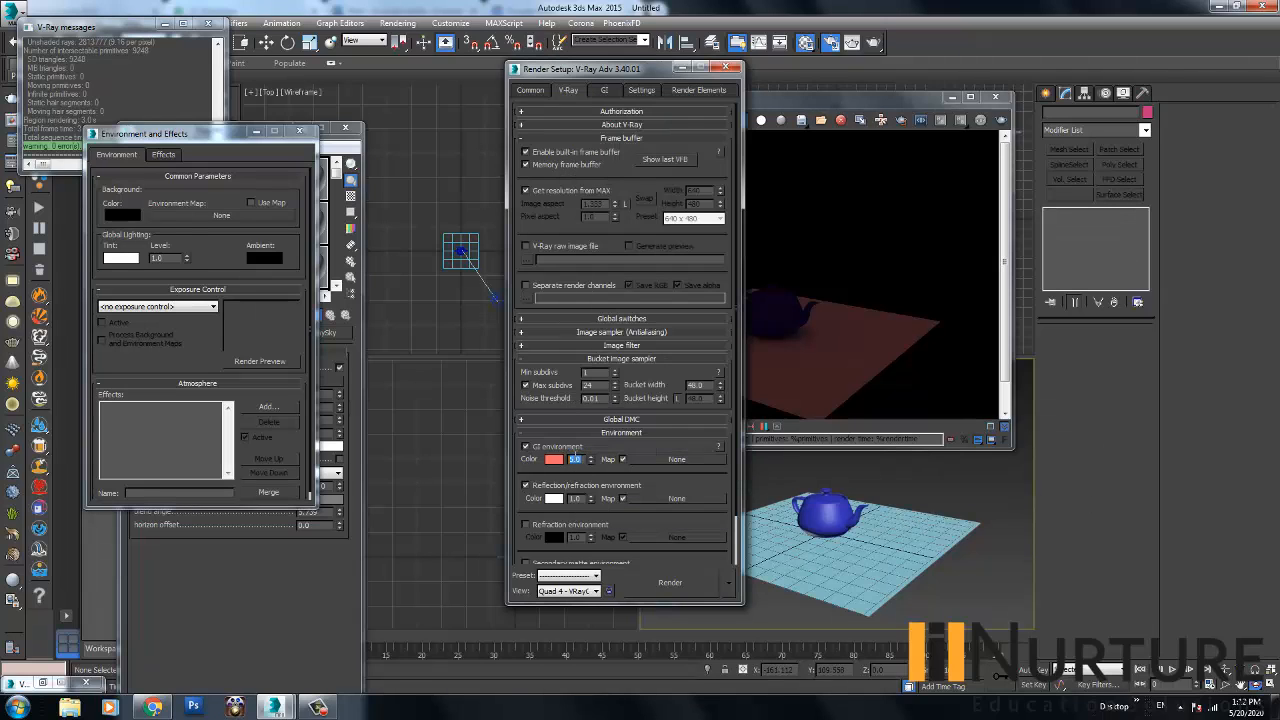
pyautogui.write('1')
pyautogui.press('Return')
pyautogui.click(840, 280)
pyautogui.scroll(-5, 766, 334)
pyautogui.doubleClick(766, 334)
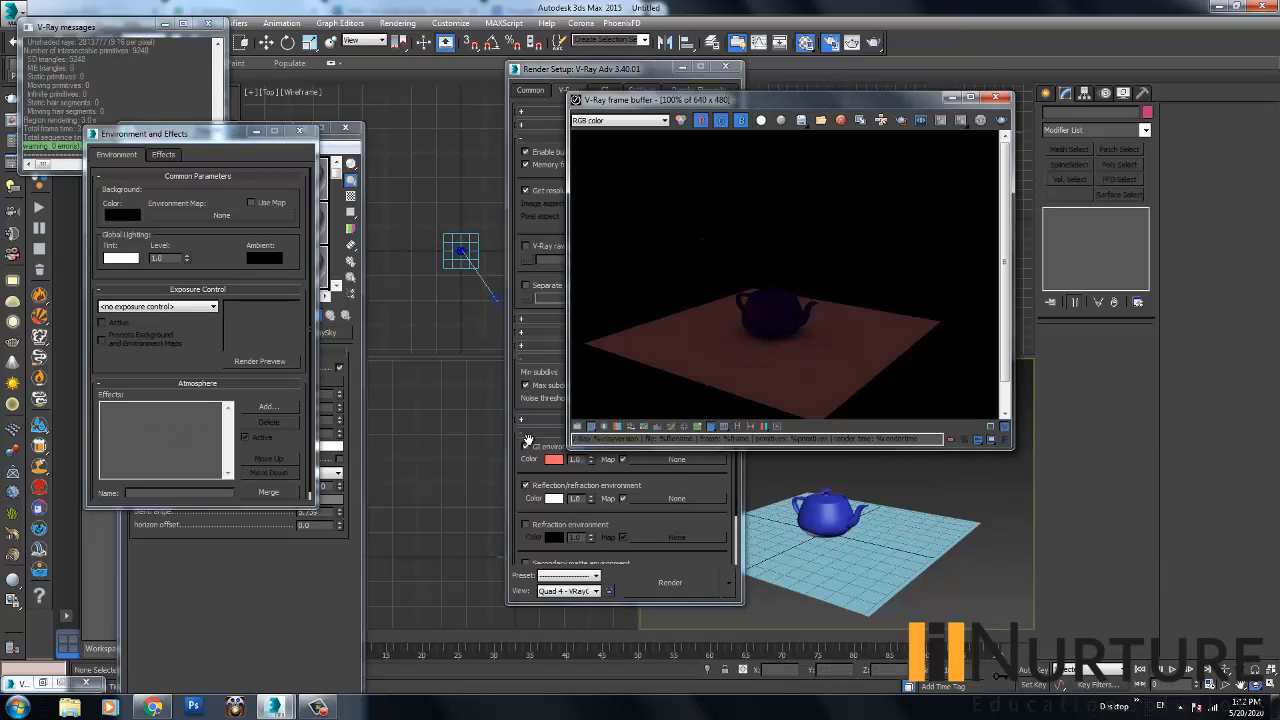
pyautogui.click(530, 447)
pyautogui.click(878, 303)
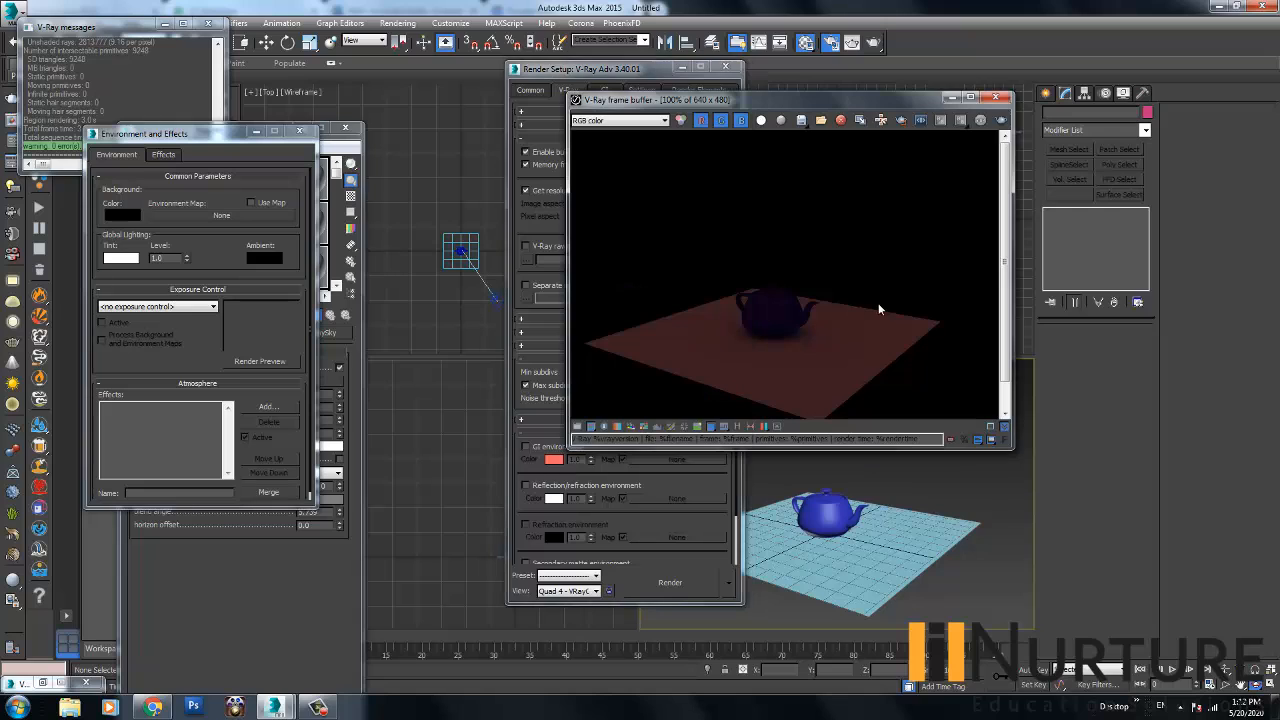
# - Render the camera view with the GI environment off and show the global illumination settings
pyautogui.click(614, 68)
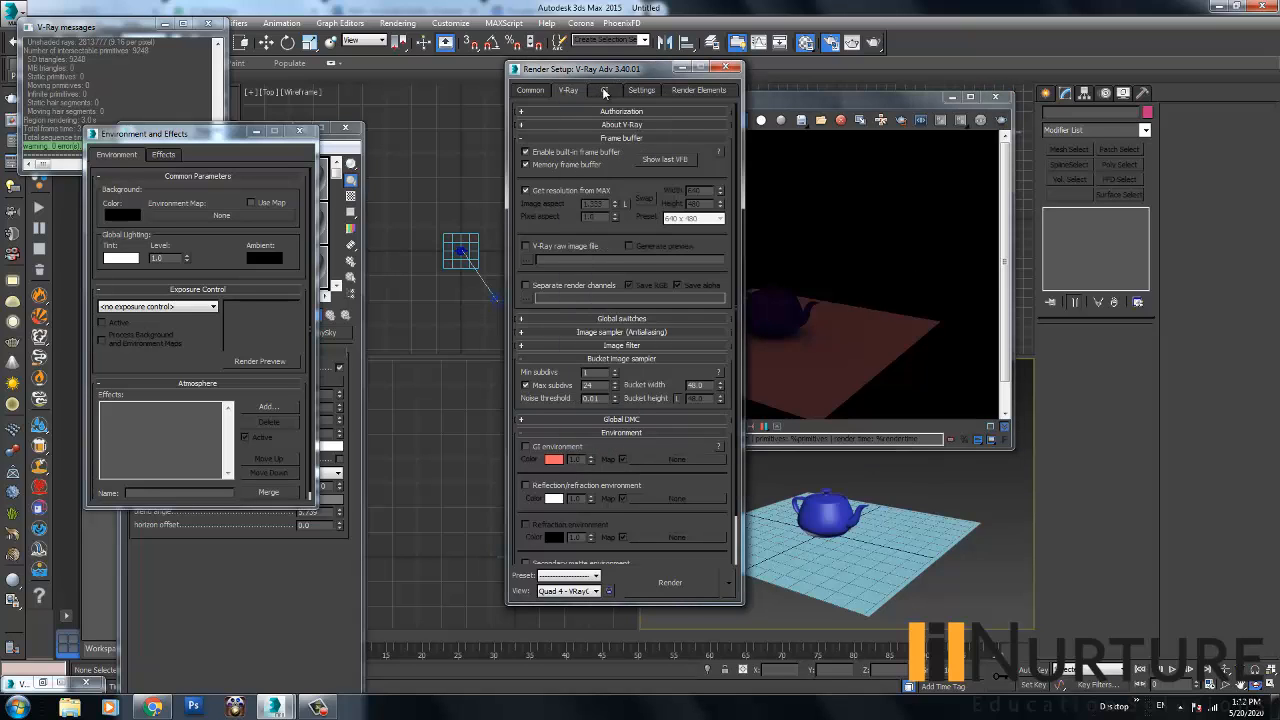
pyautogui.click(605, 90)
pyautogui.click(860, 231)
pyautogui.hotkey('shift', 'q')
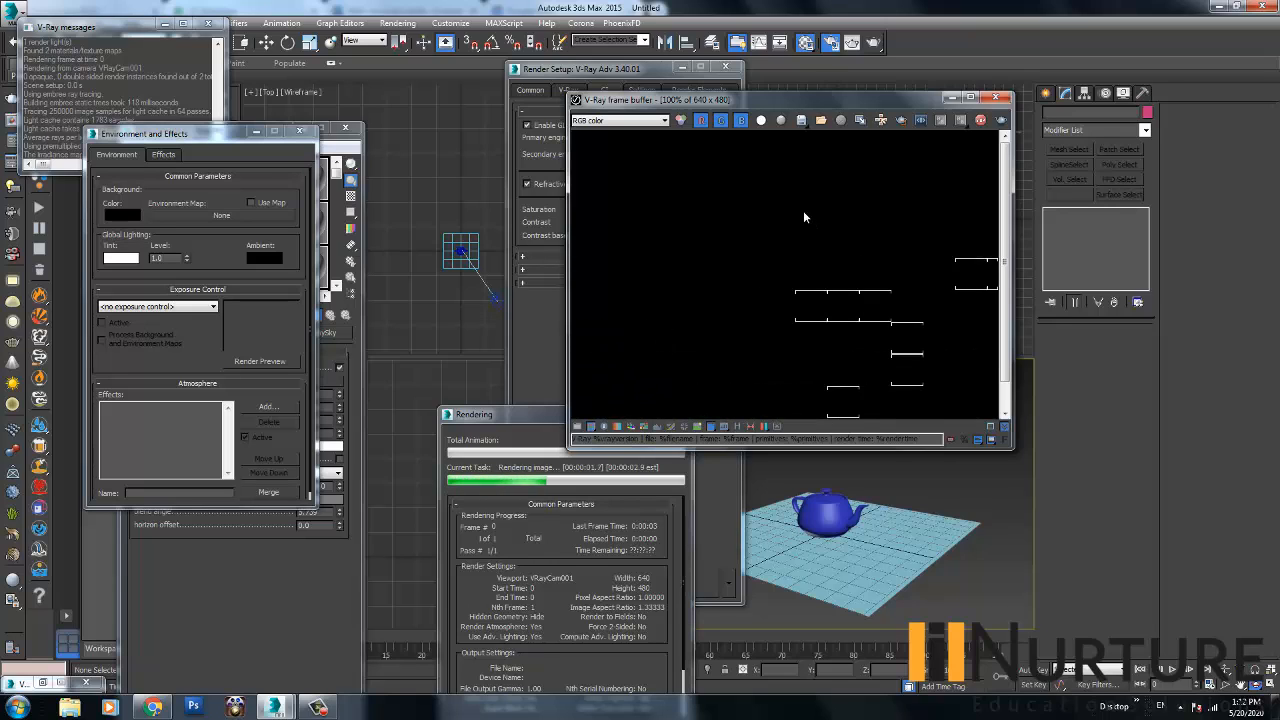
pyautogui.click(673, 484)
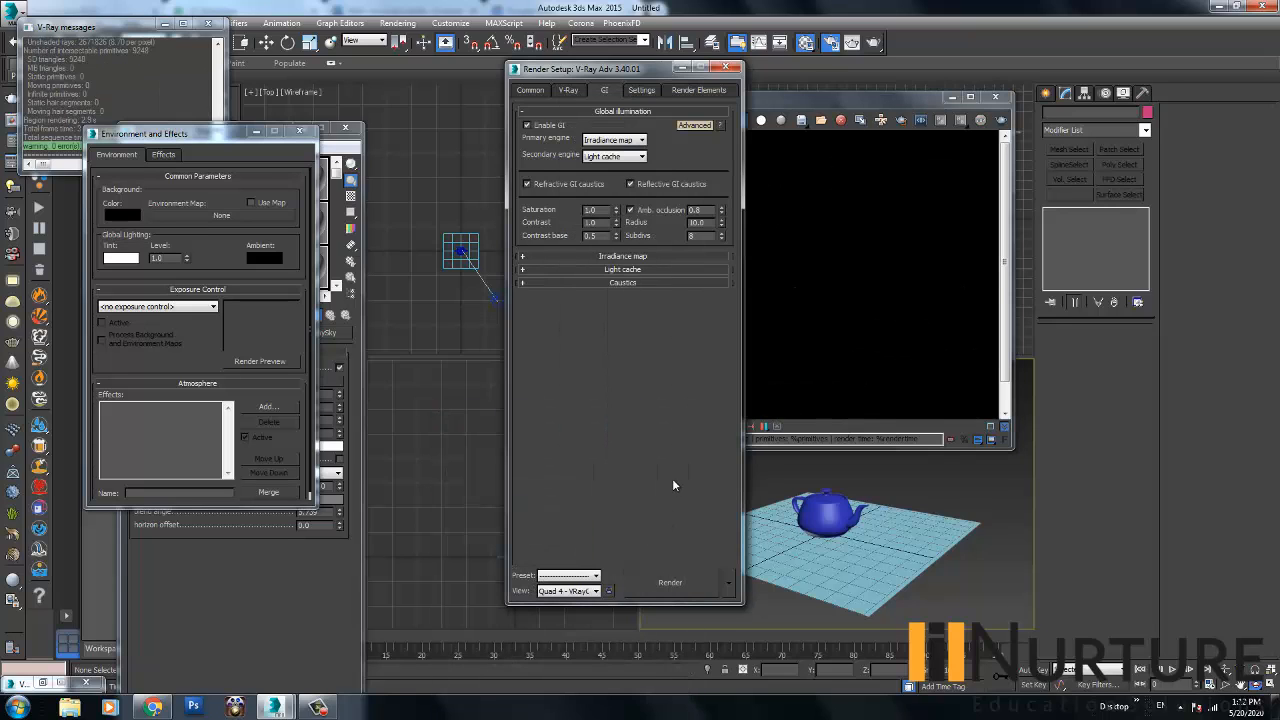
# - Draw a V-Ray plane light over the ground plane in the Top view, with half-length about 73.5 and half-width about 72.5
pyautogui.moveTo(940, 109); pyautogui.dragTo(686, 177)
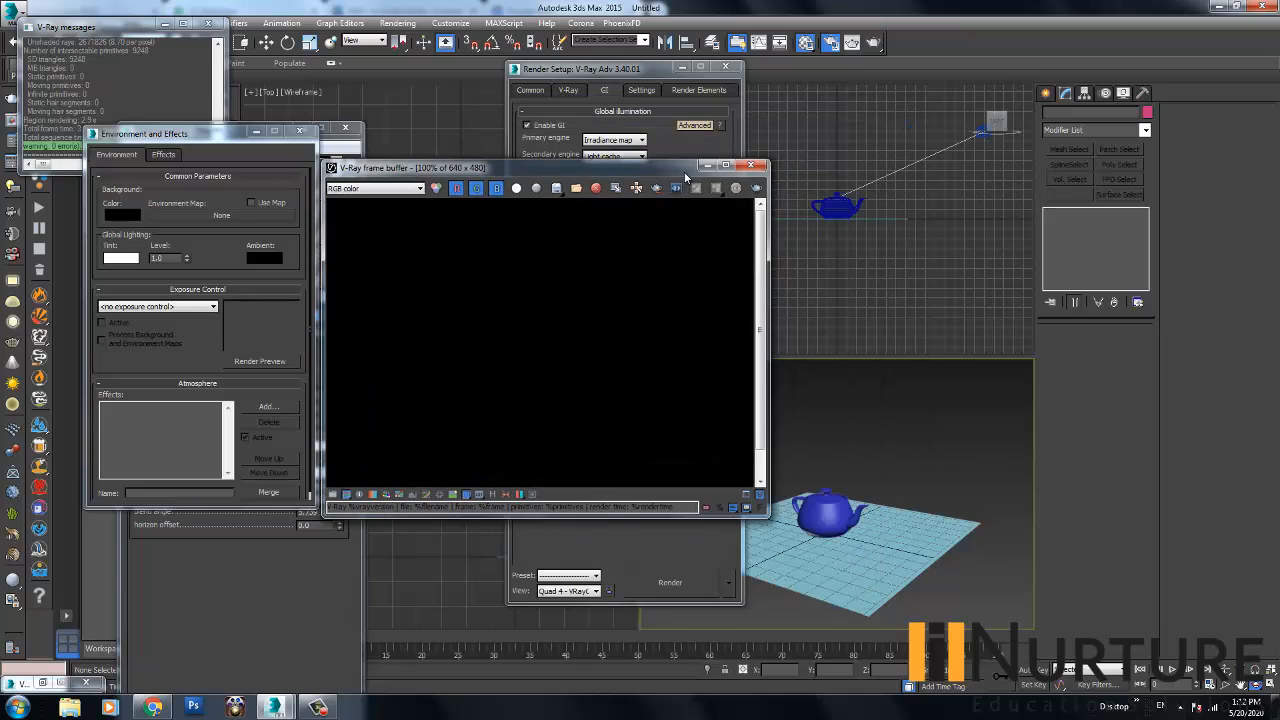
pyautogui.click(1045, 93)
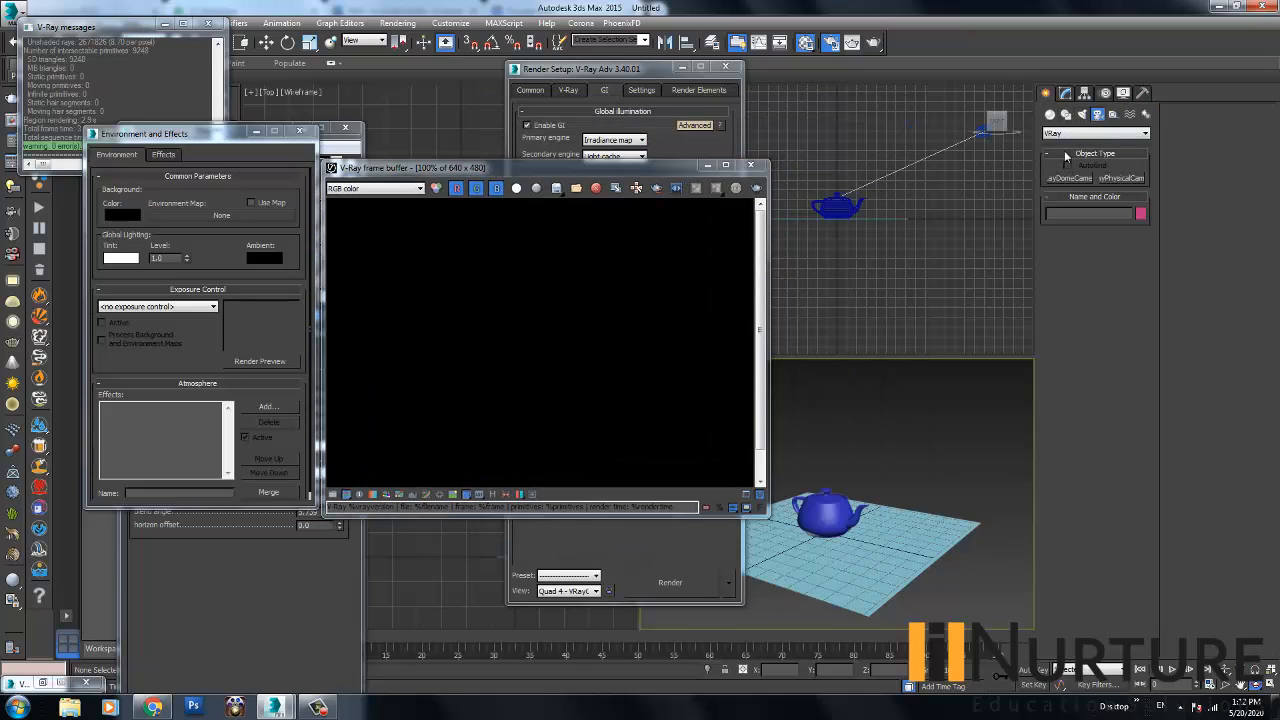
pyautogui.click(1120, 178)
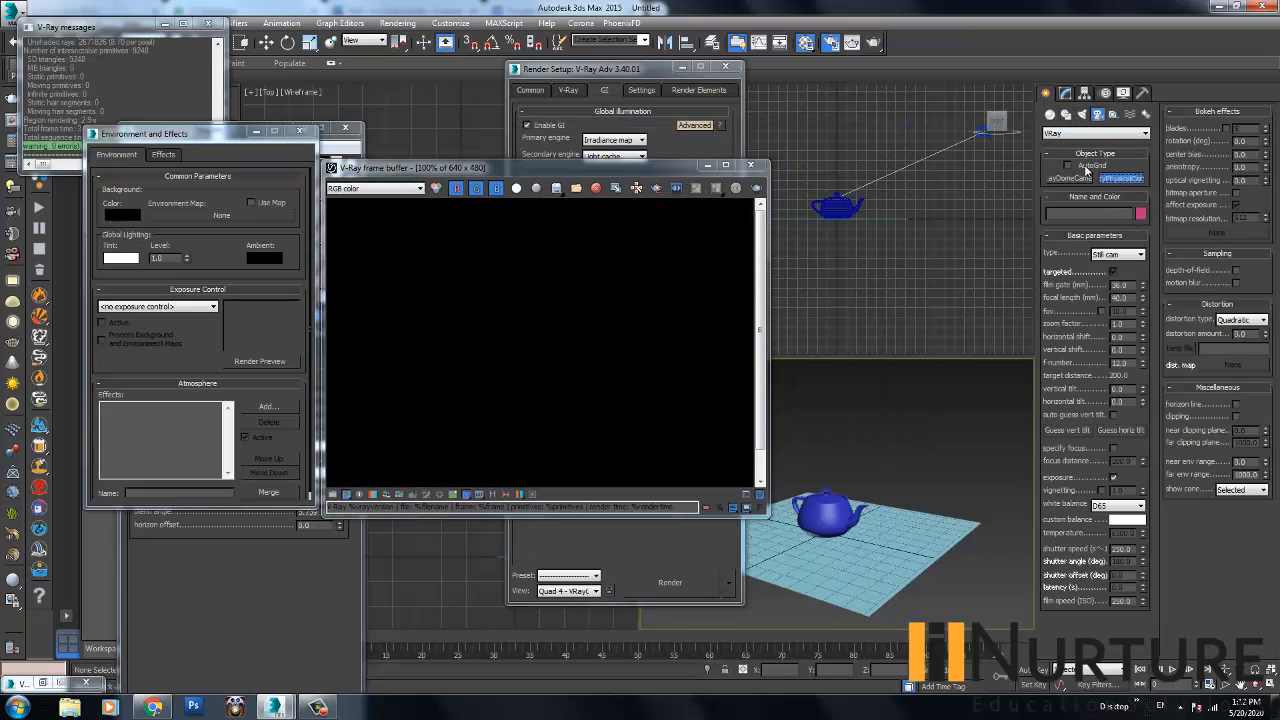
pyautogui.click(1081, 114)
pyautogui.click(1081, 180)
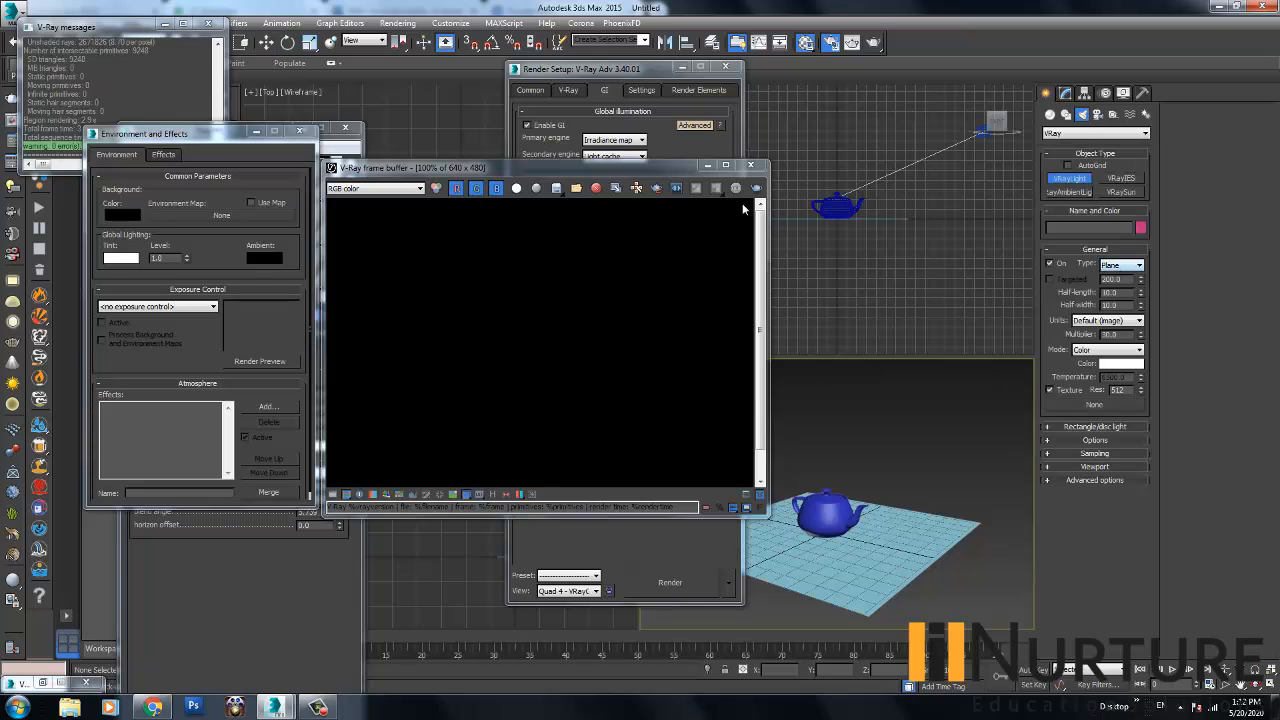
pyautogui.moveTo(672, 168); pyautogui.dragTo(299, 347)
pyautogui.click(682, 67)
pyautogui.moveTo(464, 241); pyautogui.dragTo(440, 191, button='middle')
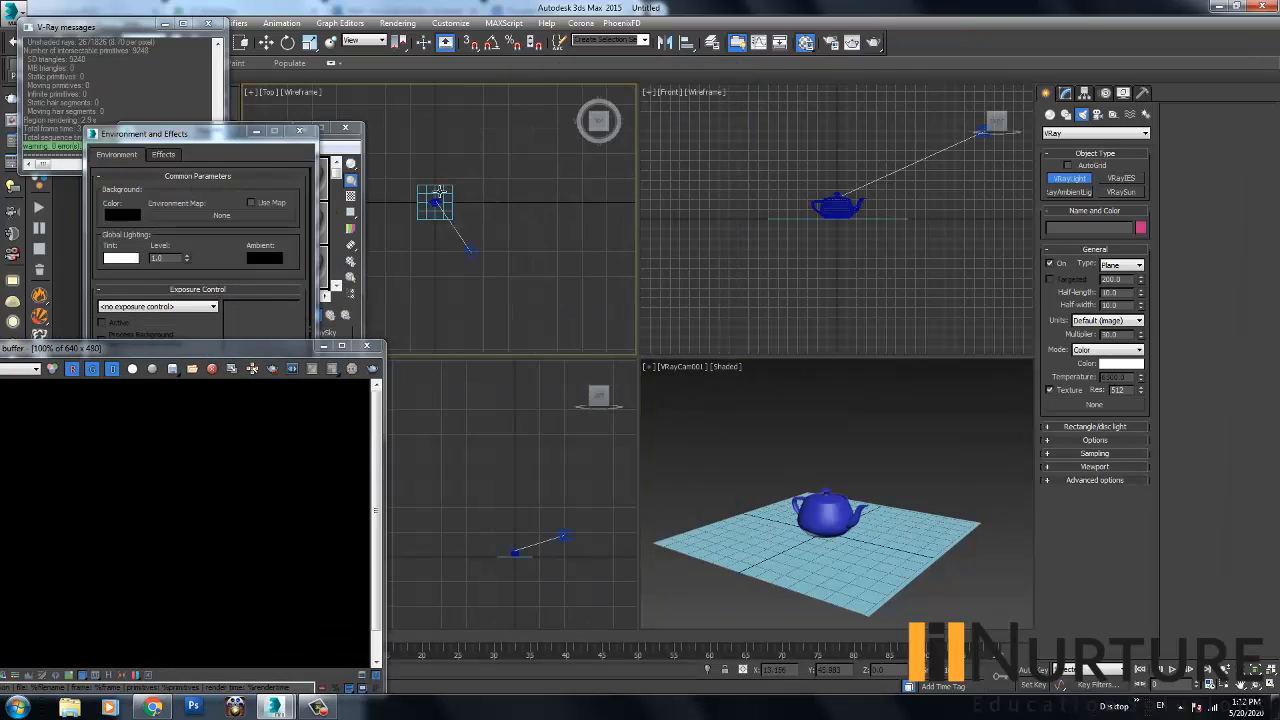
pyautogui.scroll(5, 440, 190)
pyautogui.moveTo(395, 179); pyautogui.dragTo(497, 279)
pyautogui.moveTo(849, 485); pyautogui.dragTo(830, 473, button='middle')
pyautogui.rightClick(816, 473)
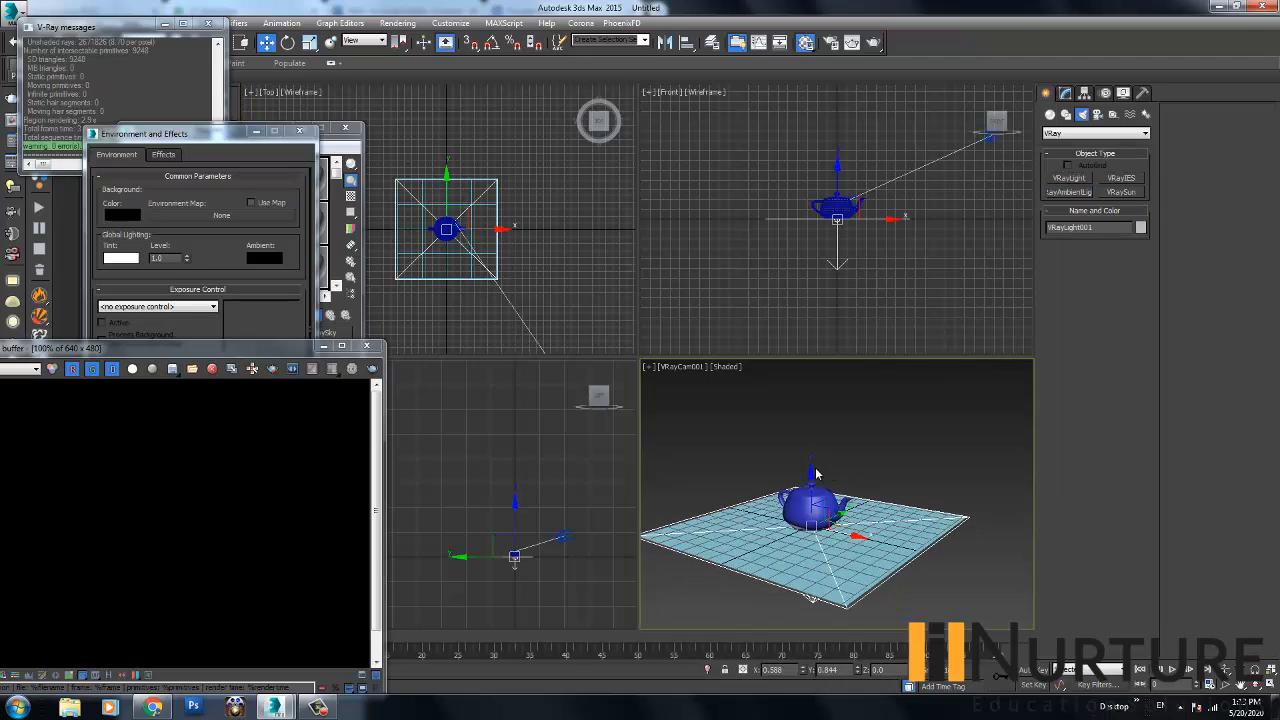
# - Raise the V-Ray plane light above the teapot to a Z position of about 114.6
pyautogui.moveTo(816, 473); pyautogui.dragTo(940, 408)
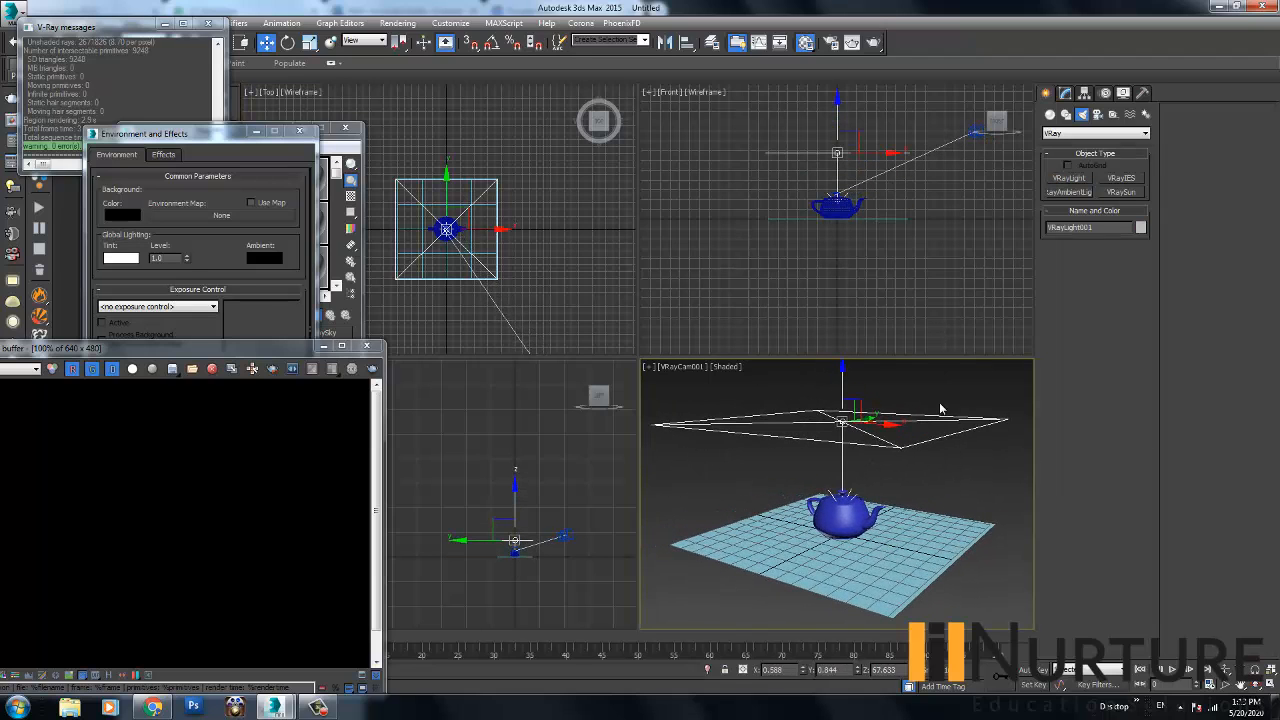
pyautogui.moveTo(843, 383); pyautogui.dragTo(843, 340)
pyautogui.press('r')
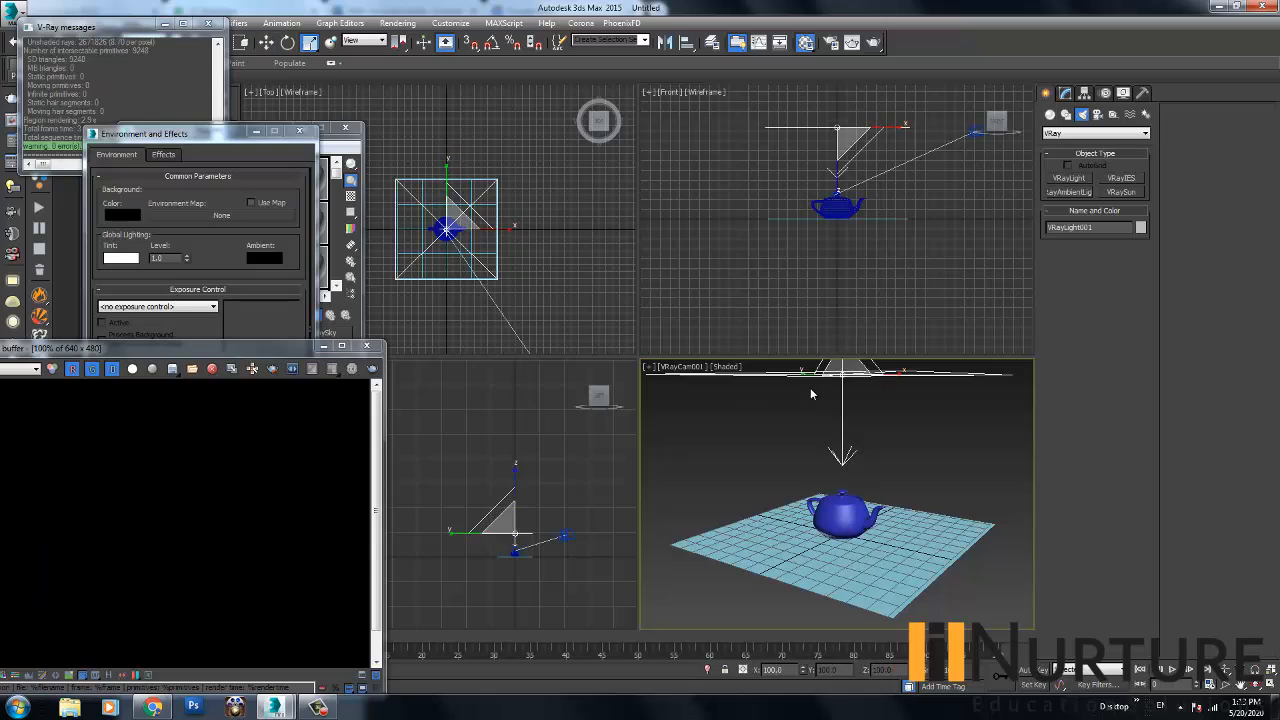
pyautogui.click(1065, 93)
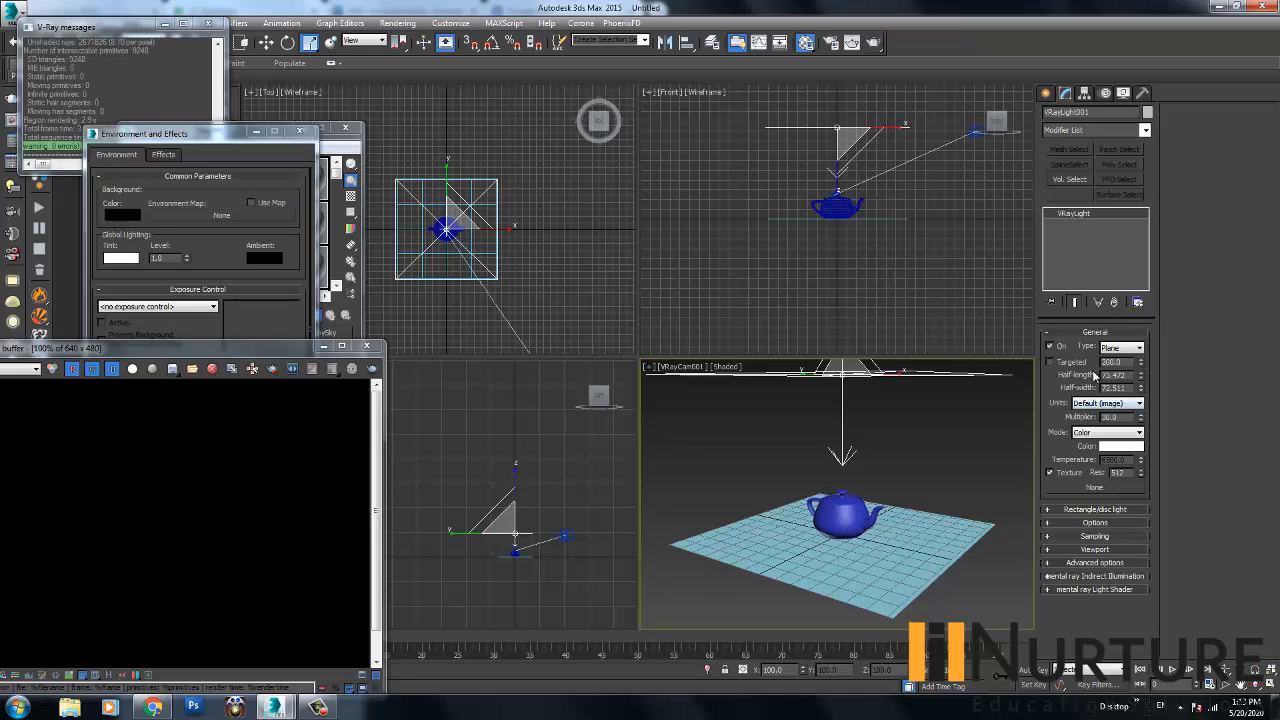
pyautogui.doubleClick(1118, 374)
pyautogui.scroll(-2, 843, 125)
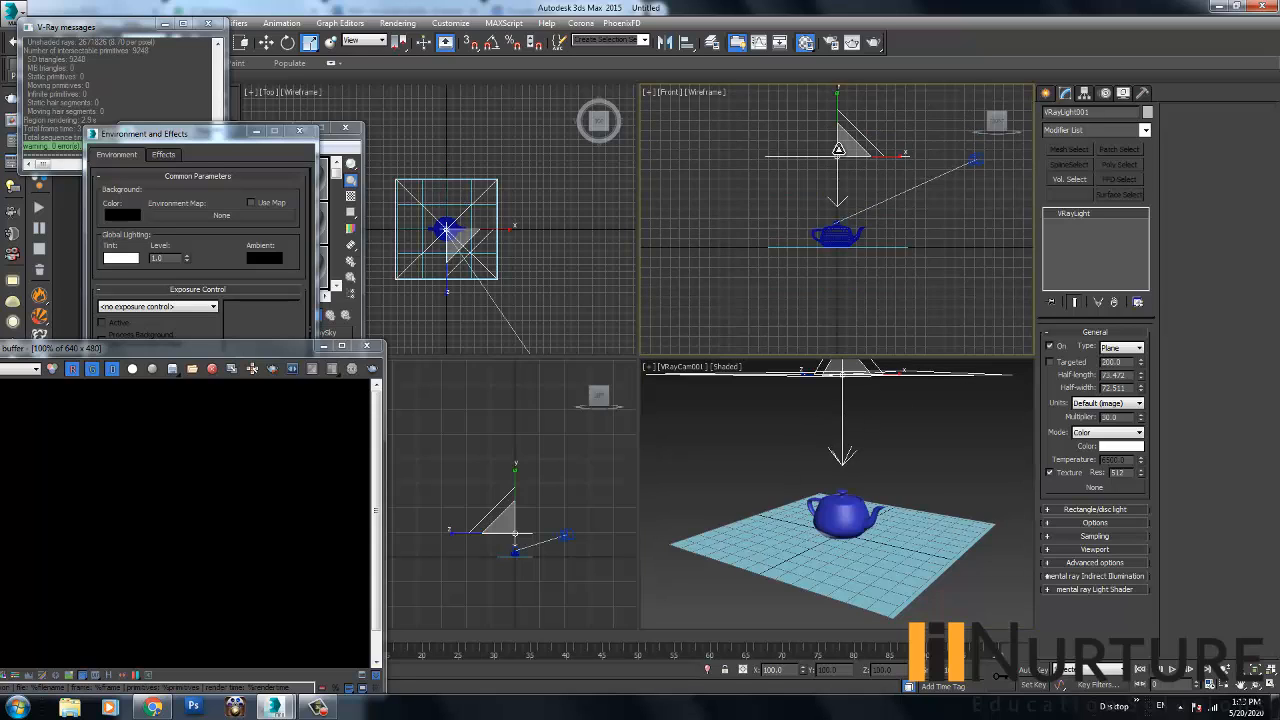
pyautogui.press('w')
pyautogui.moveTo(836, 114); pyautogui.dragTo(836, 110)
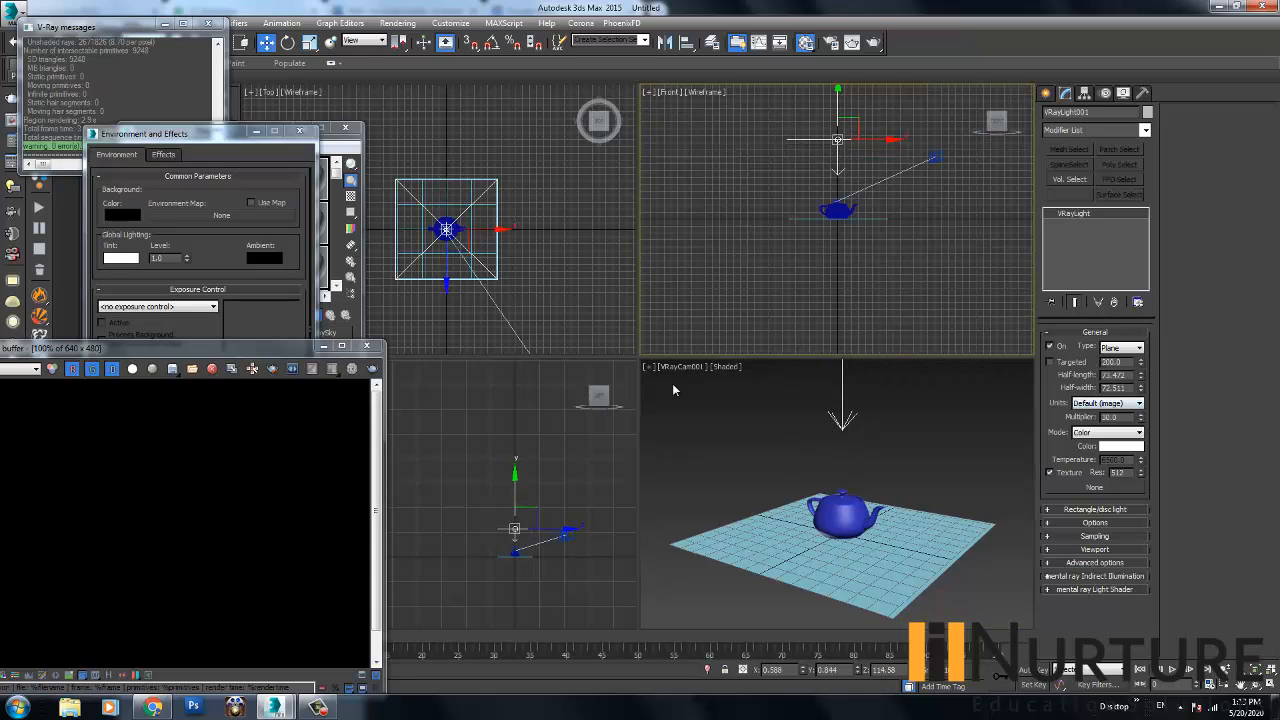
# - Deselect the light, maximize the VRayCam001 viewport and move the frame buffer fully into view beside the teapot
pyautogui.click(898, 477)
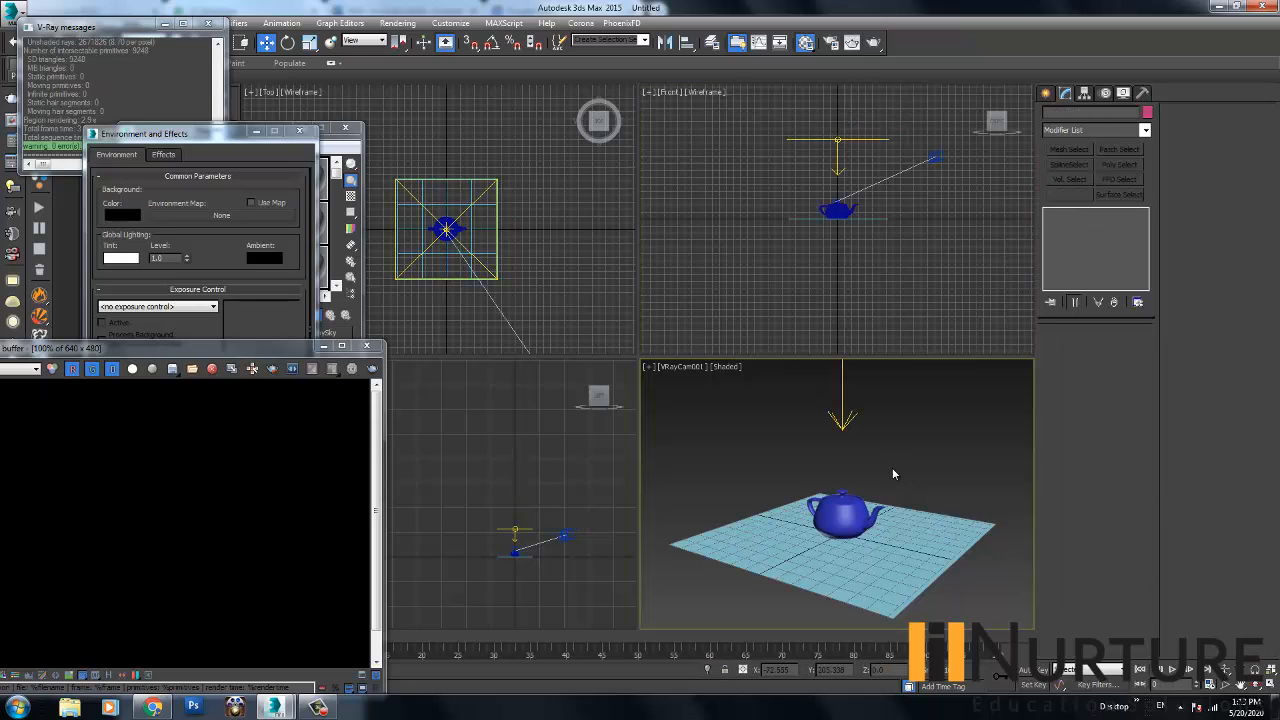
pyautogui.click(1271, 688)
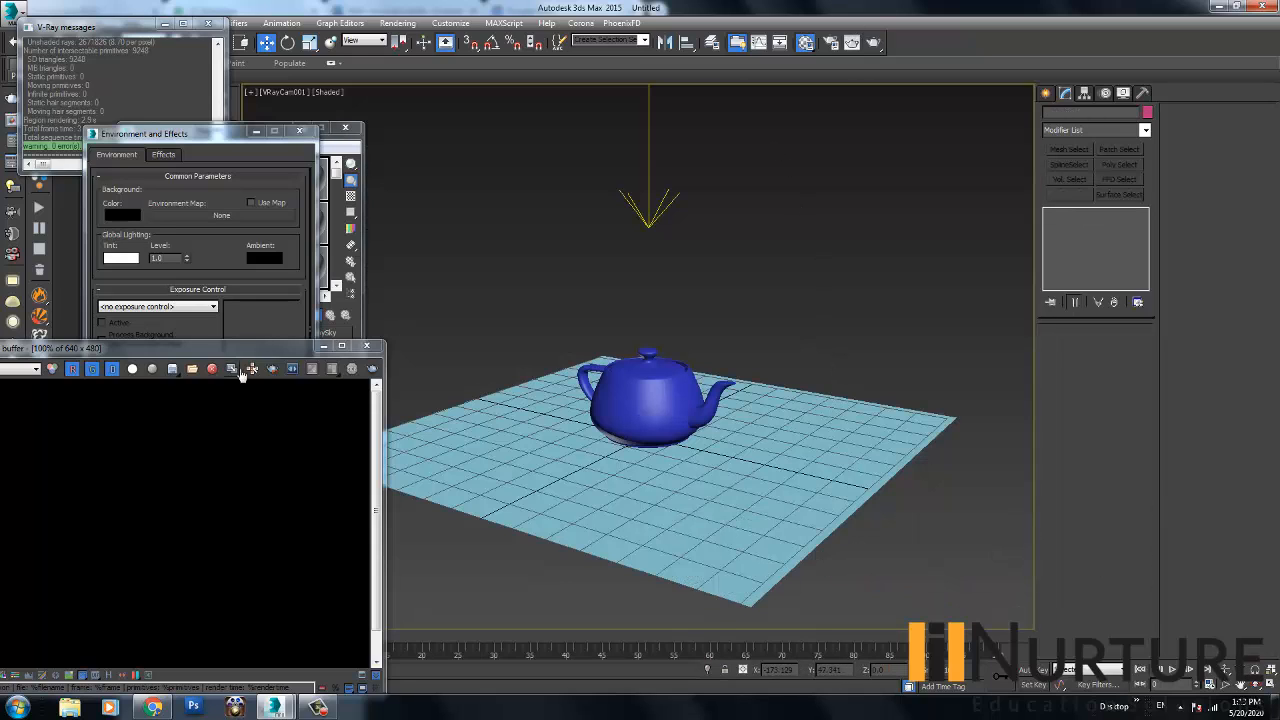
pyautogui.moveTo(237, 343); pyautogui.dragTo(369, 272)
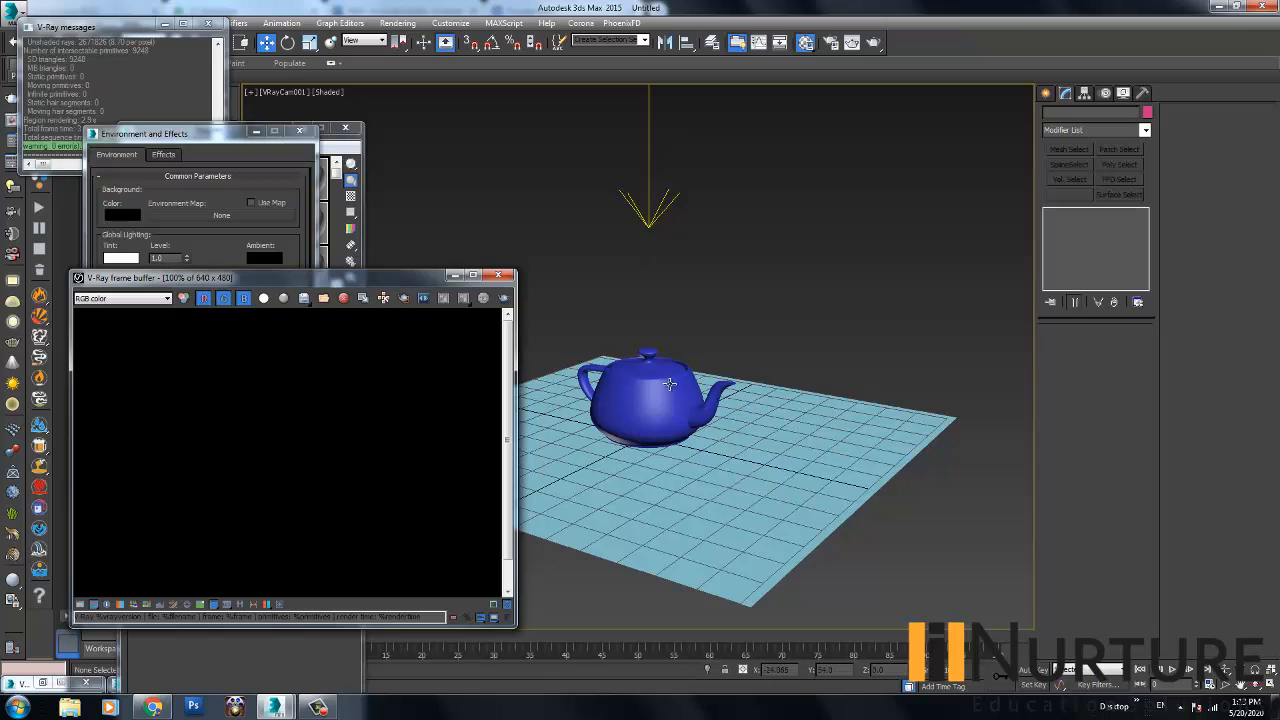
# - Render the camera view with the plane light, and set the light's half-length and half-width to 15
pyautogui.click(872, 44)
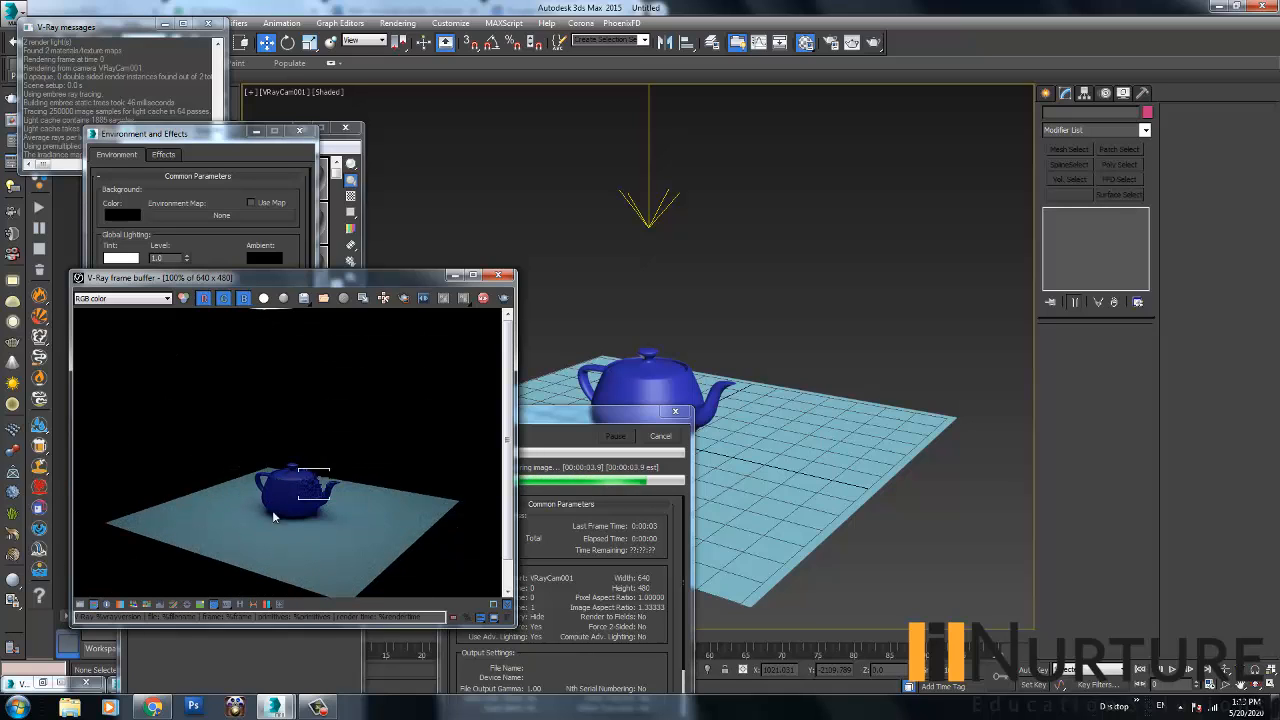
pyautogui.moveTo(574, 171); pyautogui.dragTo(680, 214)
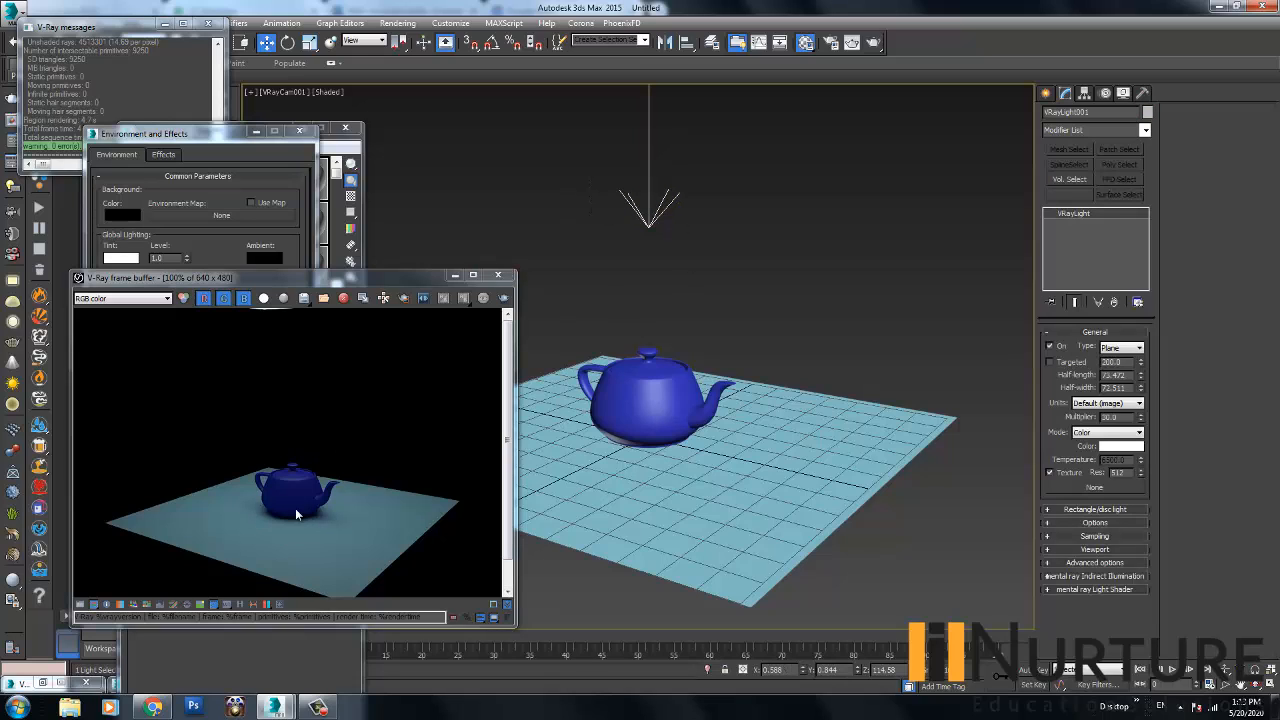
pyautogui.moveTo(1128, 375); pyautogui.dragTo(1068, 378)
pyautogui.write('15')
pyautogui.press('Tab')
pyautogui.write('15')
pyautogui.press('Return')
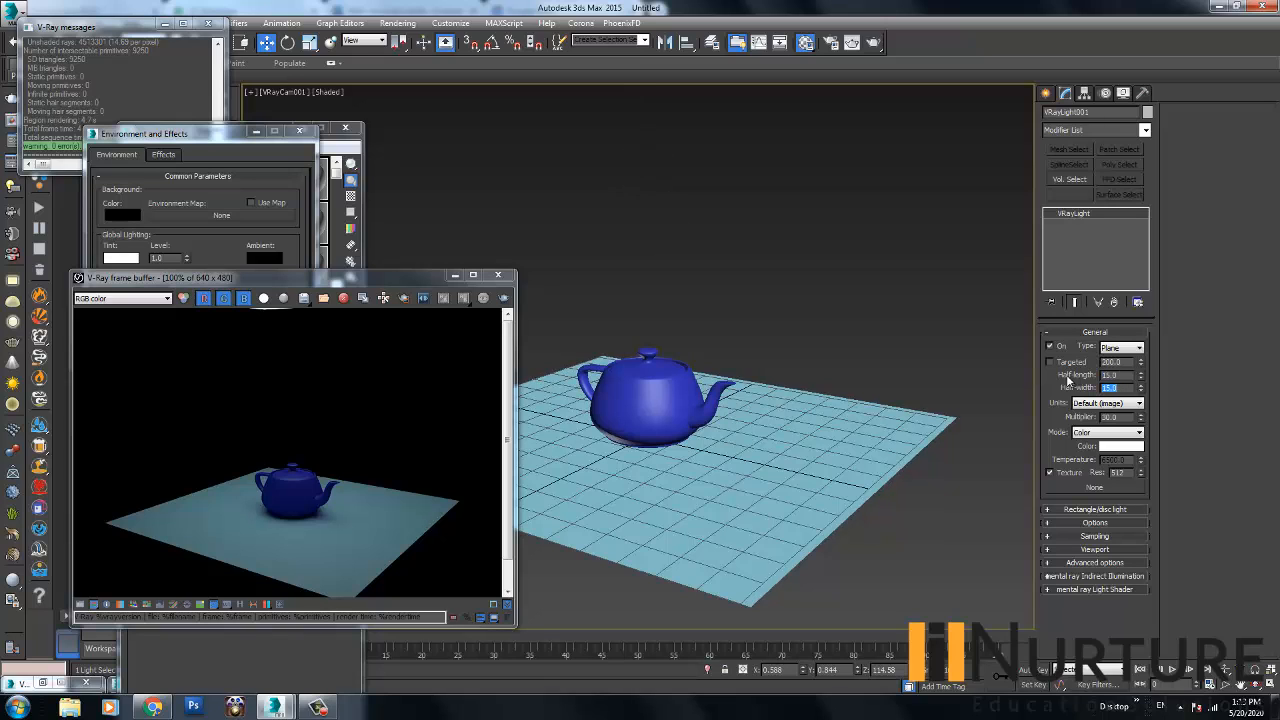
# - Restore the four-viewport layout and lower the plane light in the Front view to a height of about 41.3 above the teapot
pyautogui.hotkey('alt', 'w')
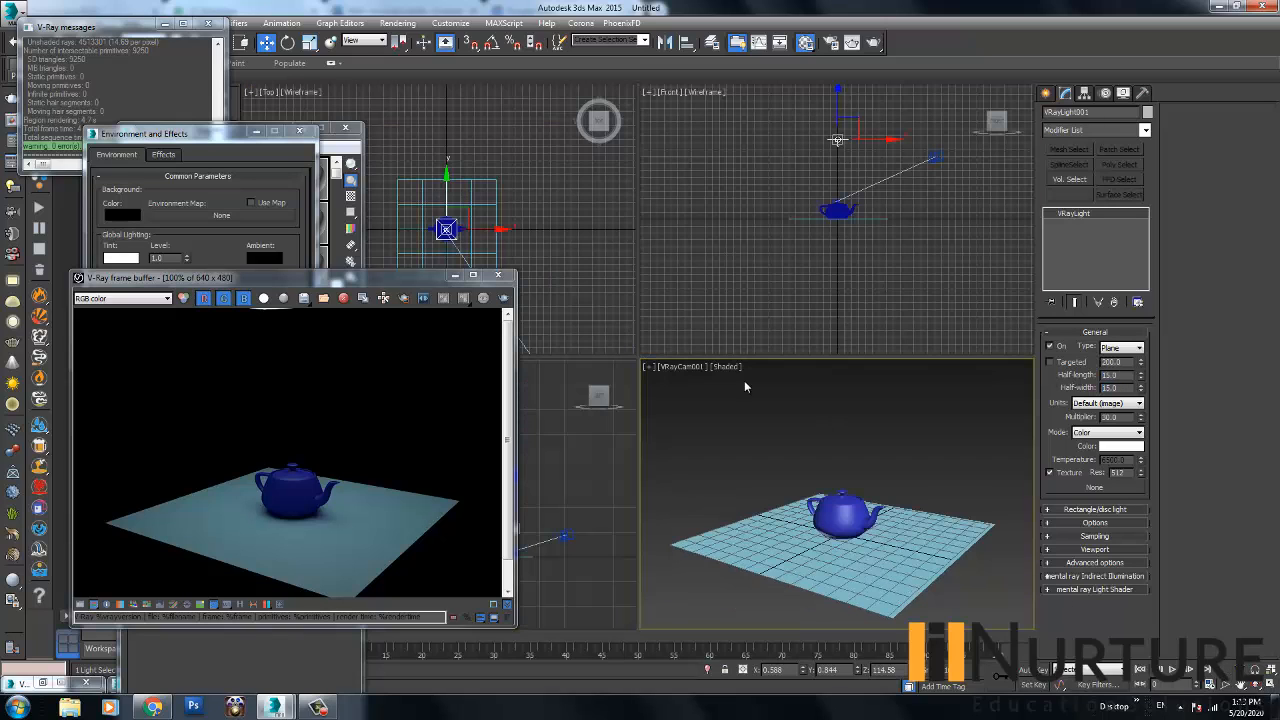
pyautogui.moveTo(846, 211); pyautogui.dragTo(844, 216, button='middle')
pyautogui.moveTo(838, 97); pyautogui.dragTo(848, 148)
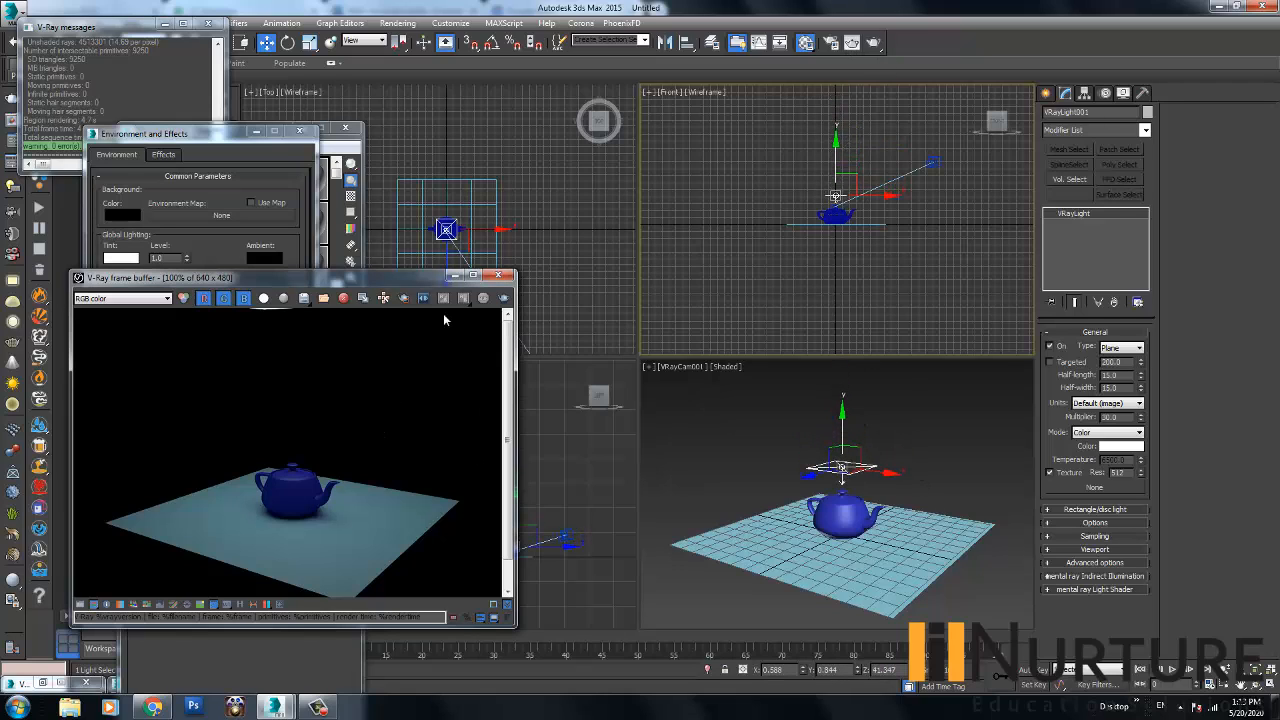
# - Duplicate the current render for comparison and re-render the scene with the smaller, lowered plane light
pyautogui.click(364, 298)
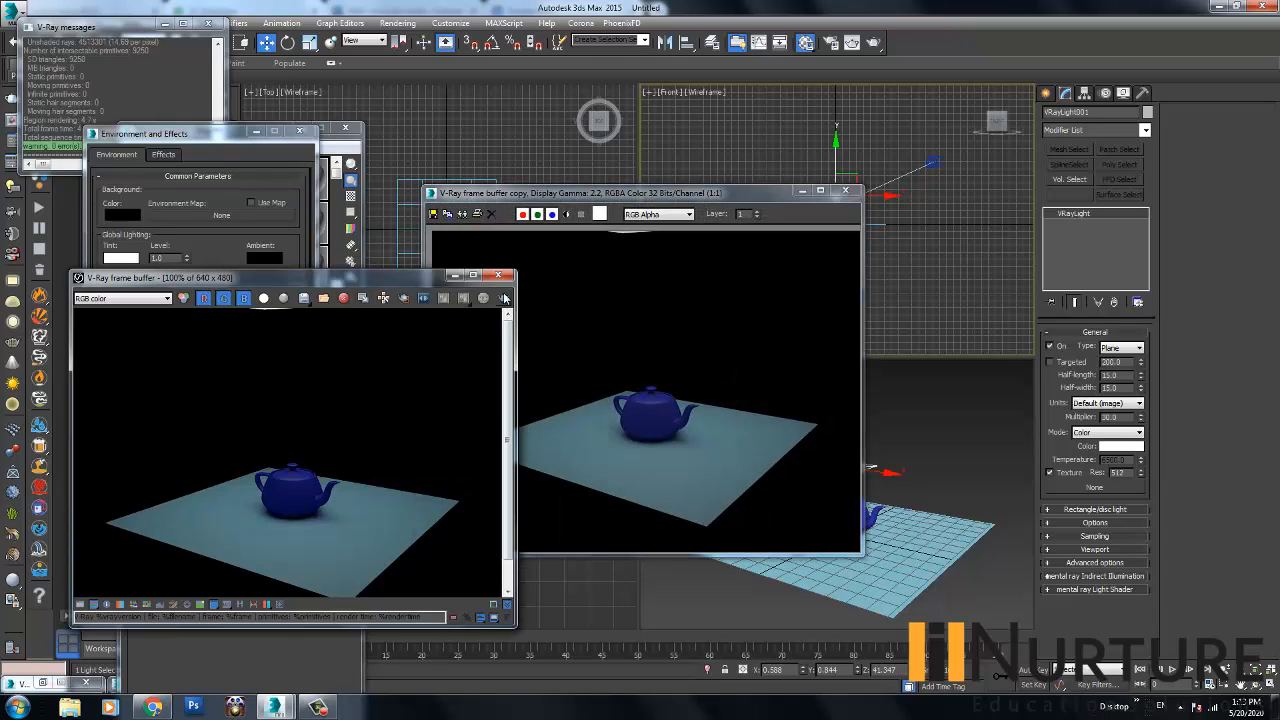
pyautogui.click(504, 298)
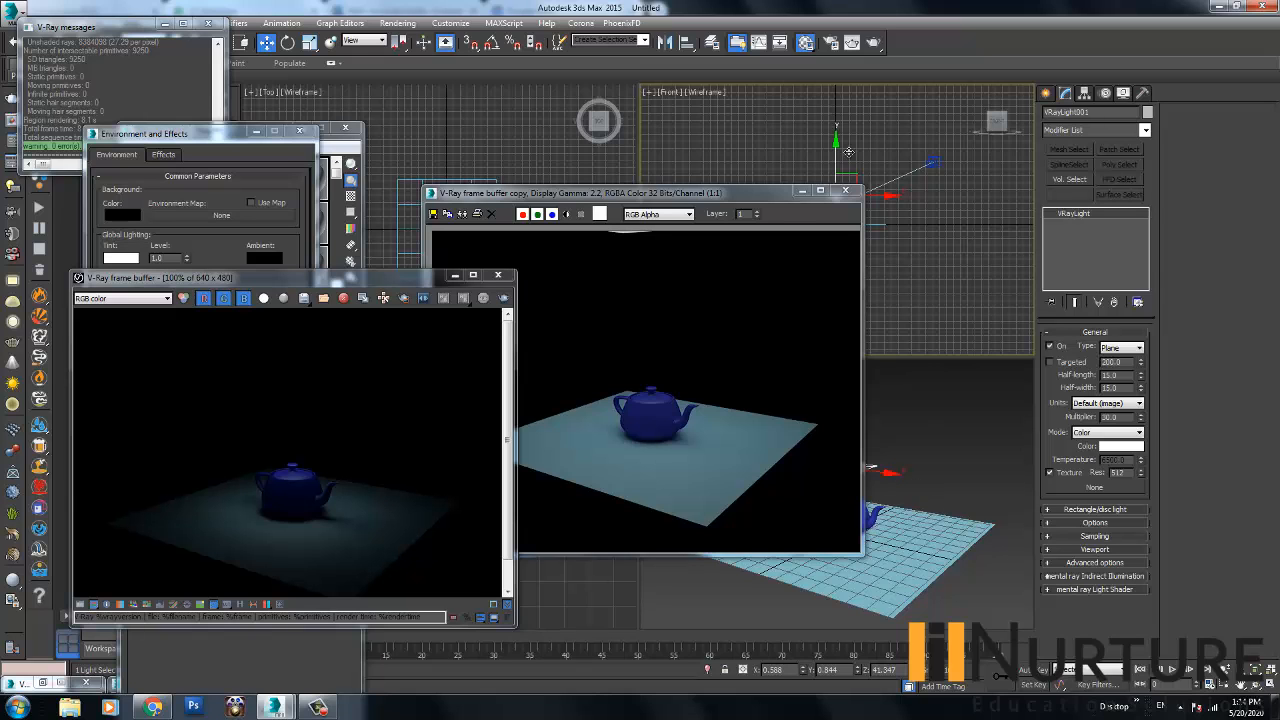
pyautogui.moveTo(747, 199)
pyautogui.mouseDown()
pyautogui.moveTo(722, 343)
pyautogui.moveTo(762, 225)
pyautogui.moveTo(753, 214)
pyautogui.moveTo(597, 205)
pyautogui.moveTo(731, 216)
pyautogui.mouseUp()
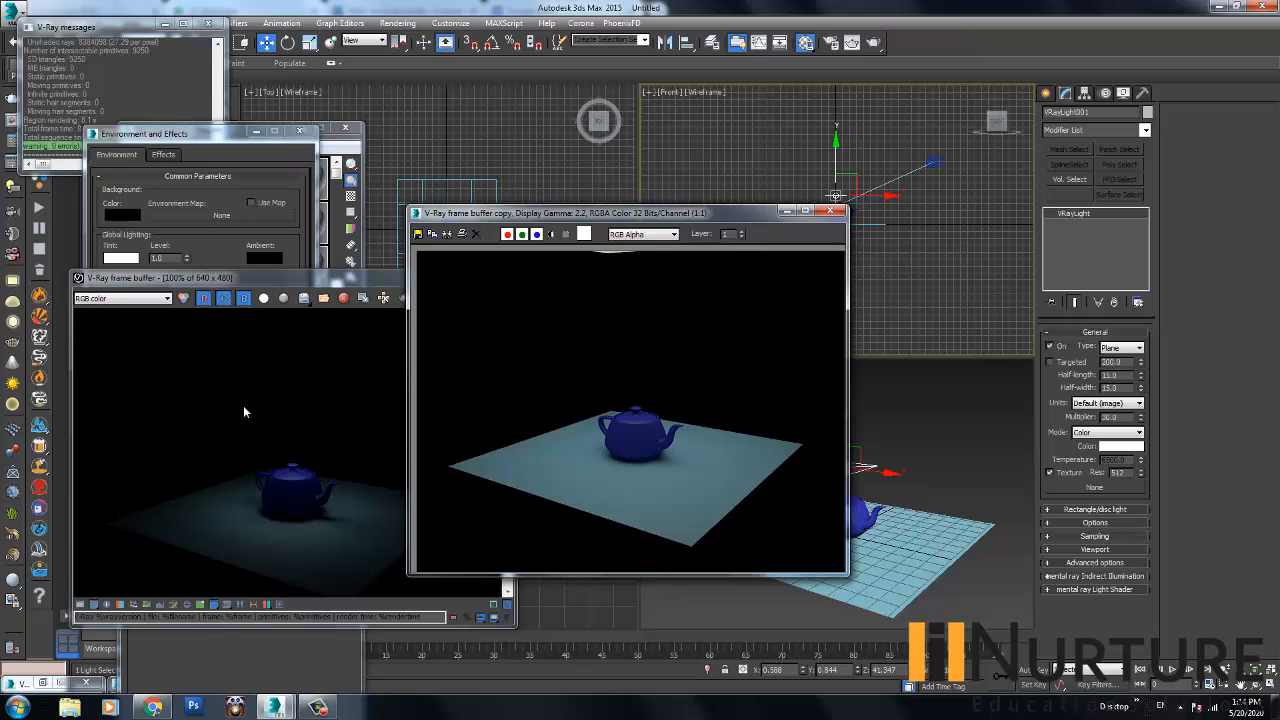
# - Inspect the new render's alpha channel, minimize the comparison copy and return the frame buffer to RGB color
pyautogui.click(263, 298)
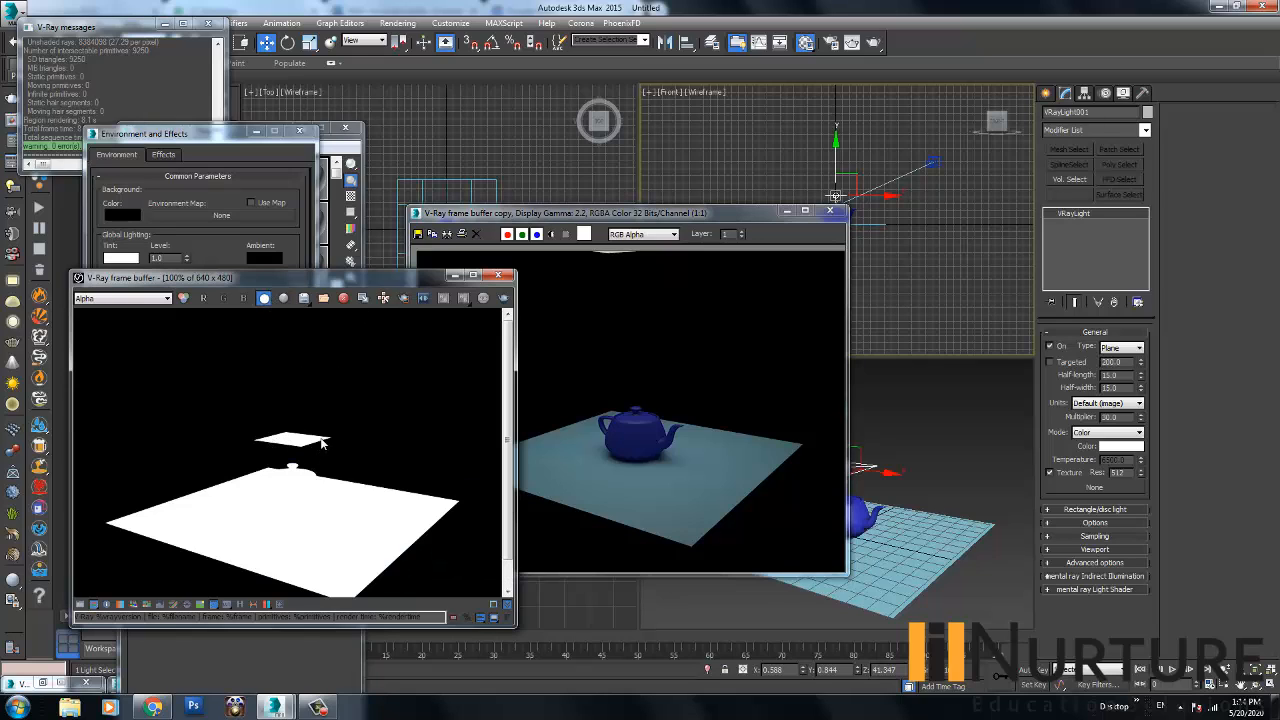
pyautogui.click(790, 213)
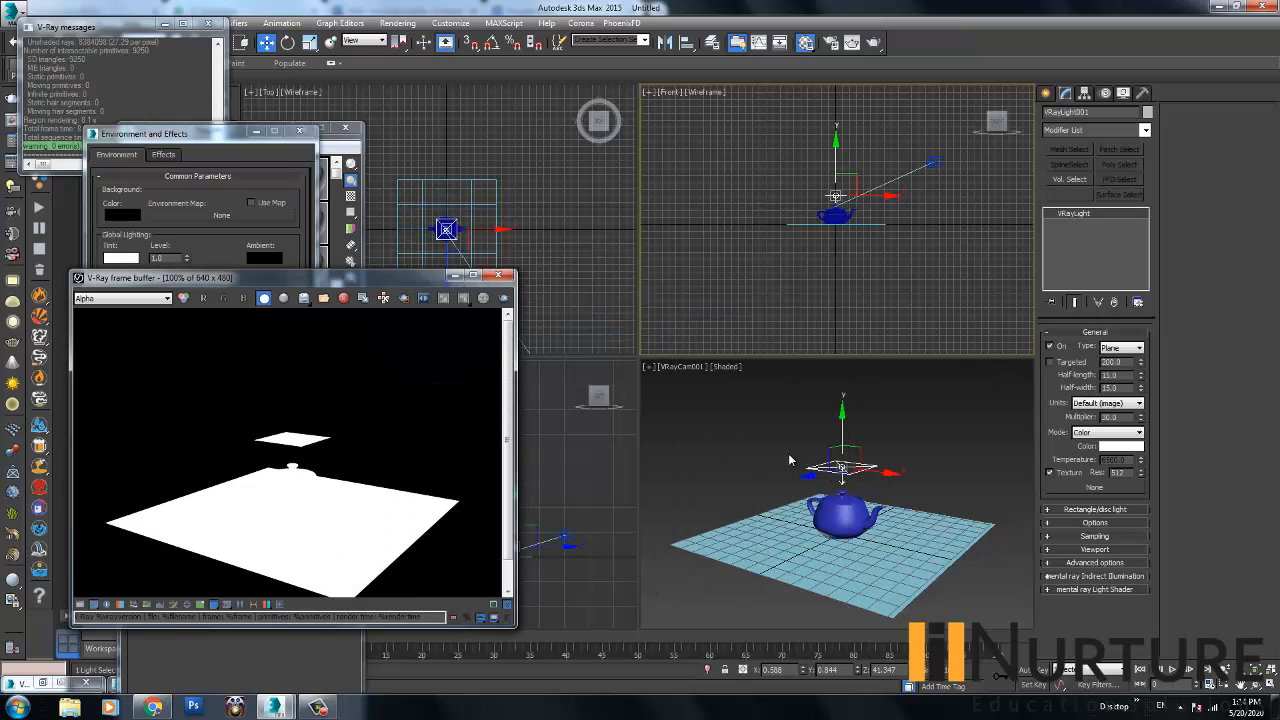
pyautogui.click(271, 299)
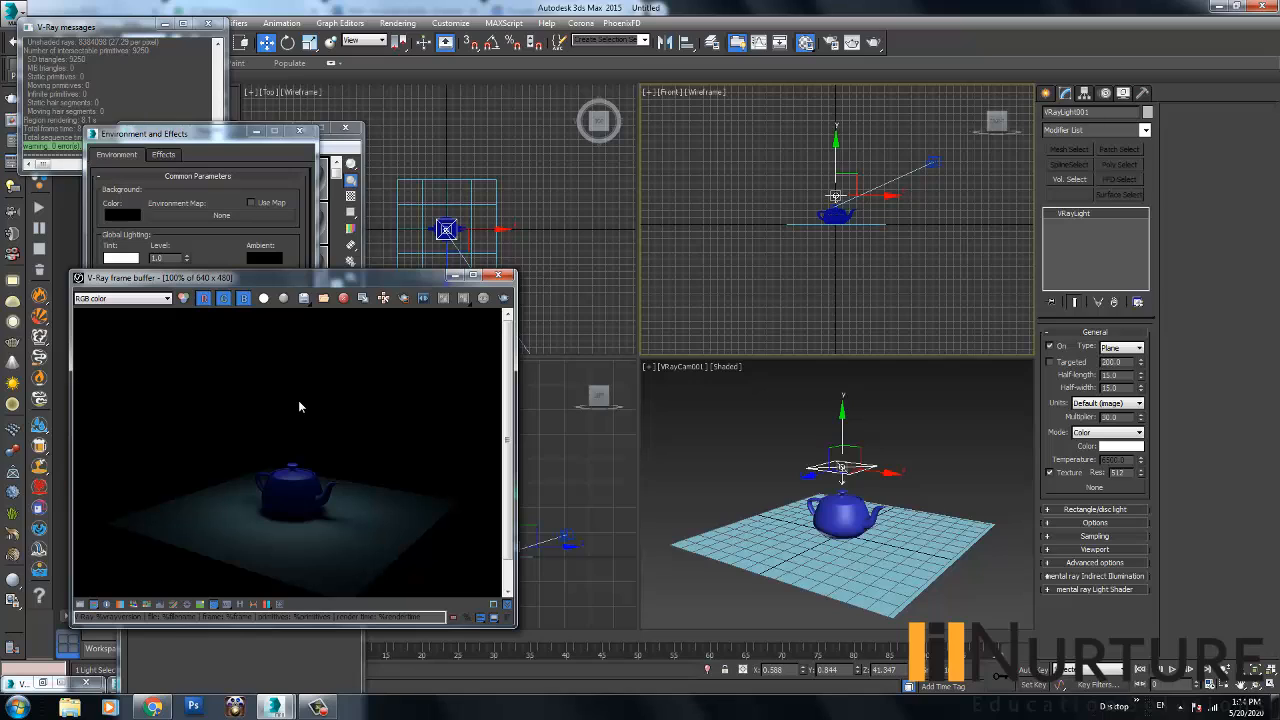
# - Create a V-Ray sphere light with a radius of about 10.6 at the teapot and raise it to a Z position of about 70.8
pyautogui.click(963, 400)
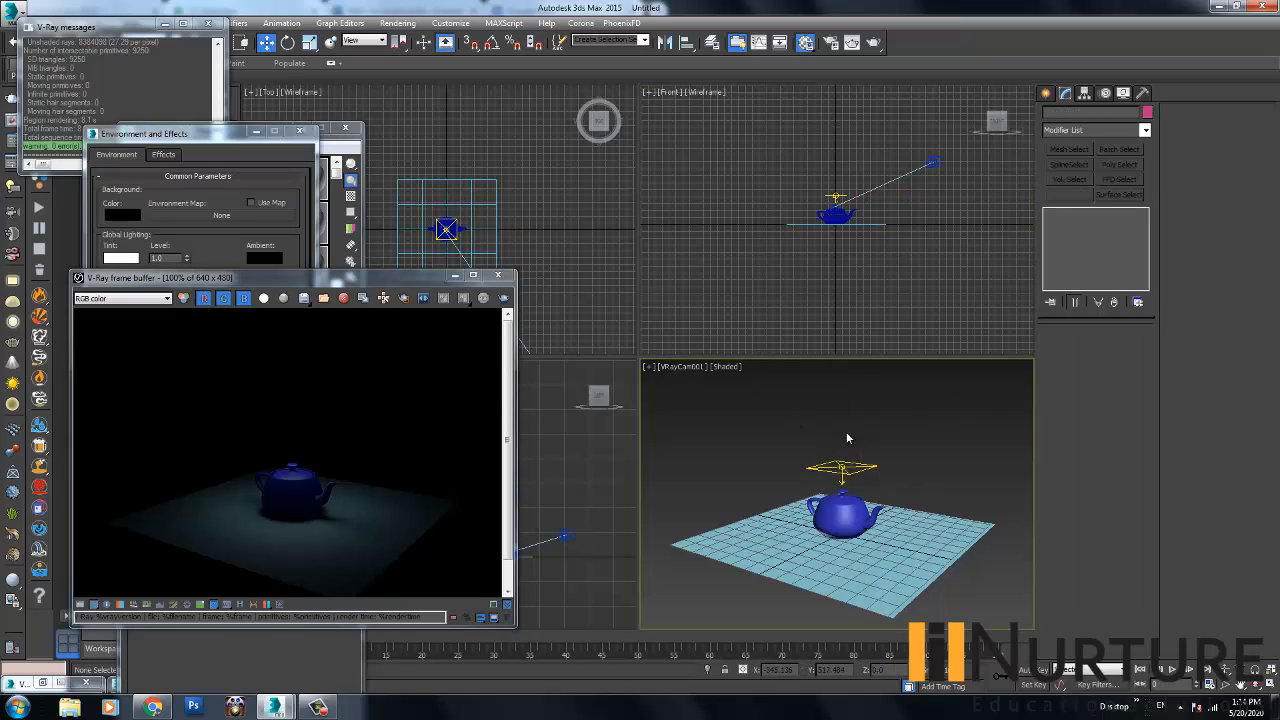
pyautogui.click(1046, 92)
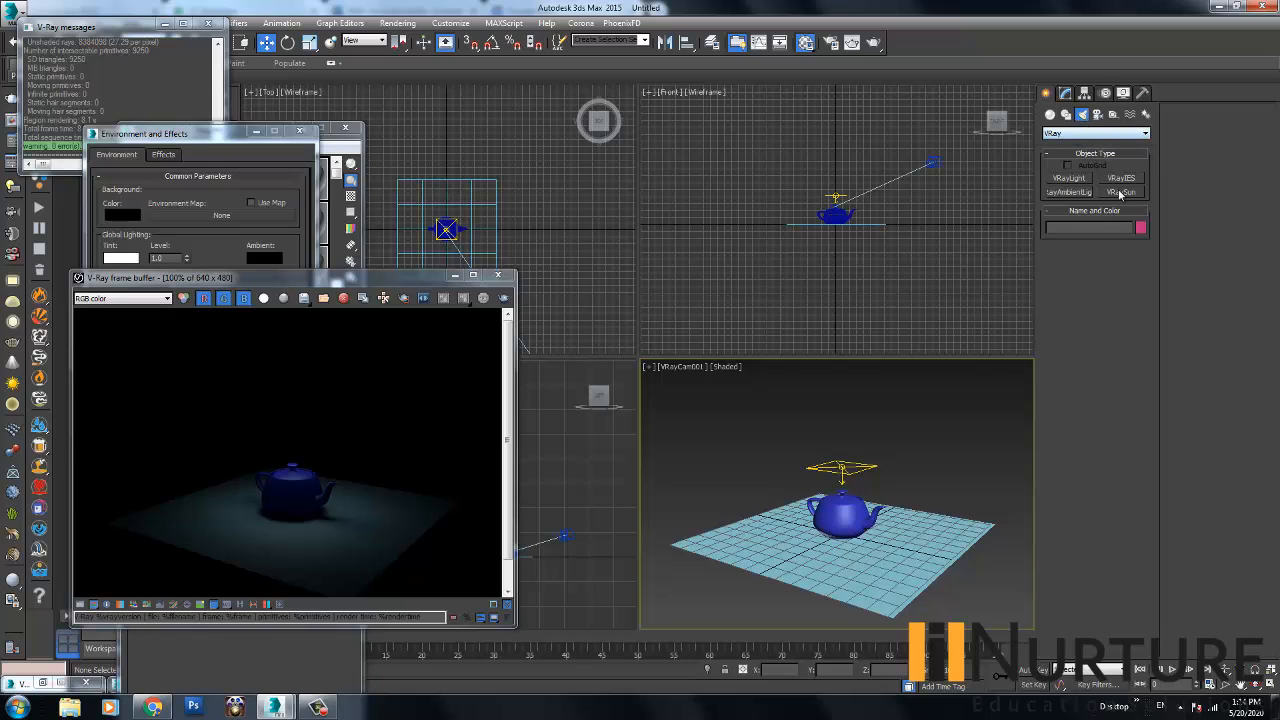
pyautogui.click(1086, 180)
pyautogui.click(1120, 265)
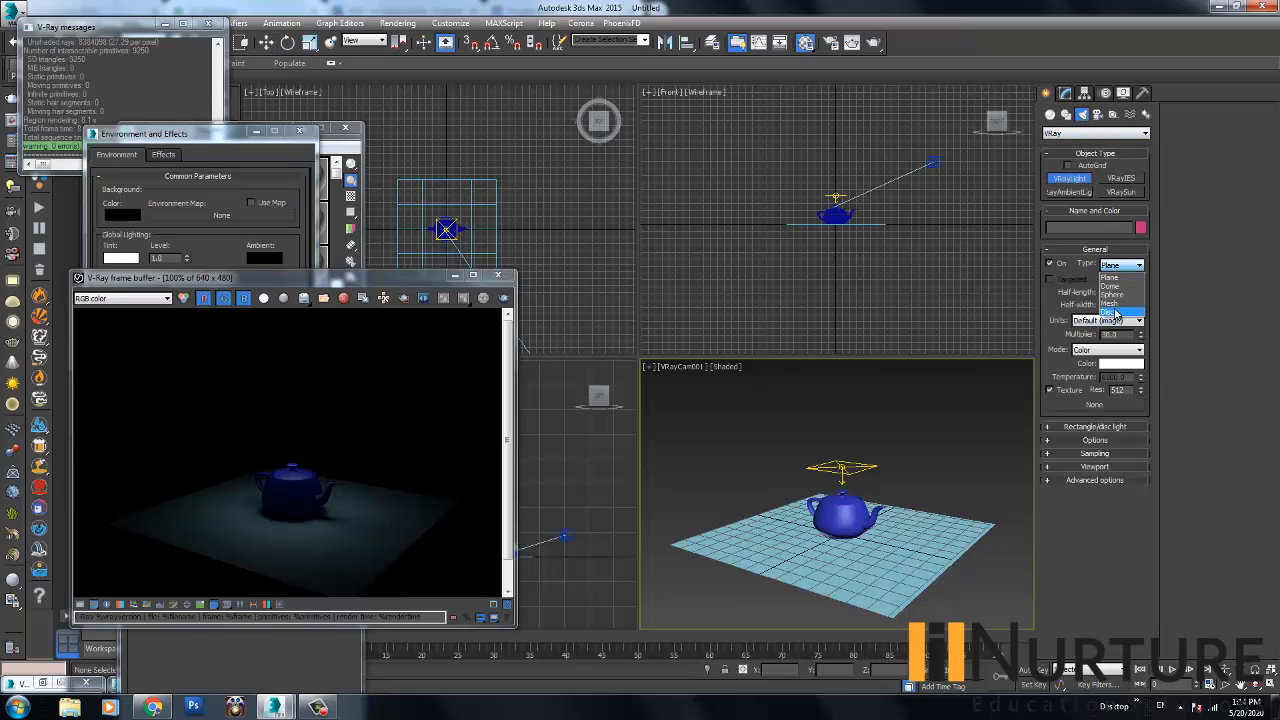
pyautogui.click(1112, 291)
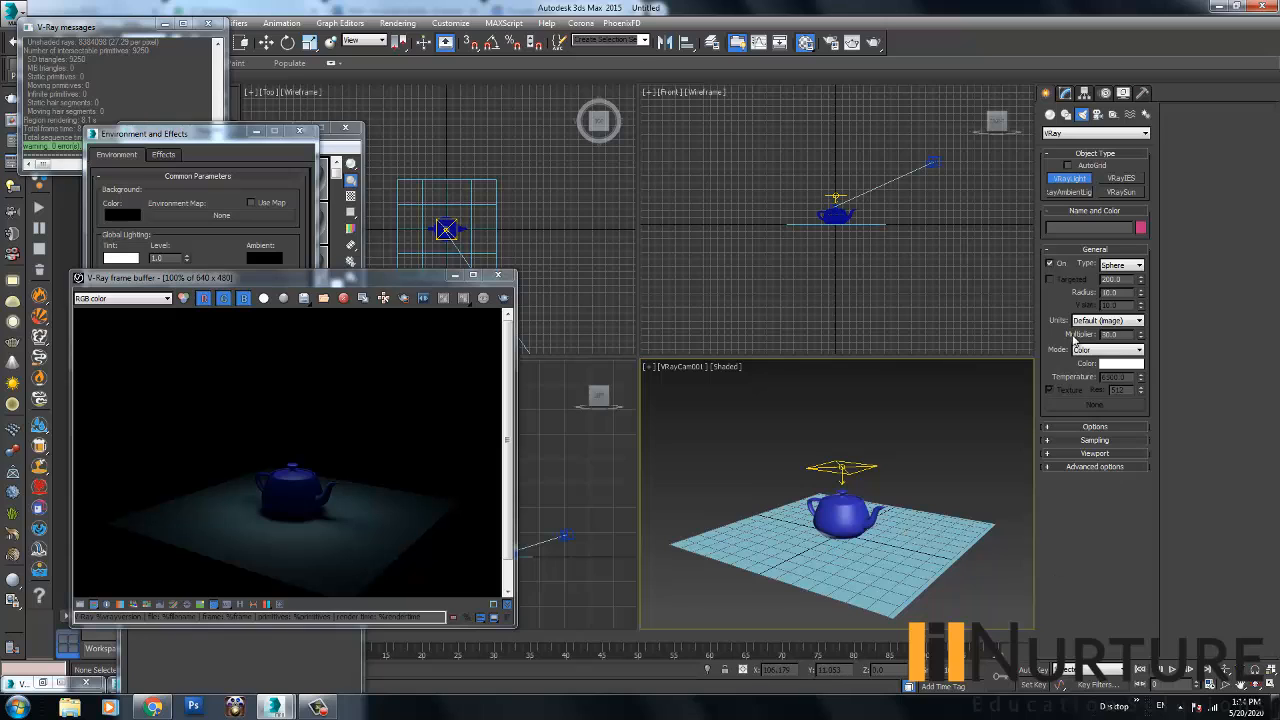
pyautogui.moveTo(840, 533); pyautogui.dragTo(871, 540)
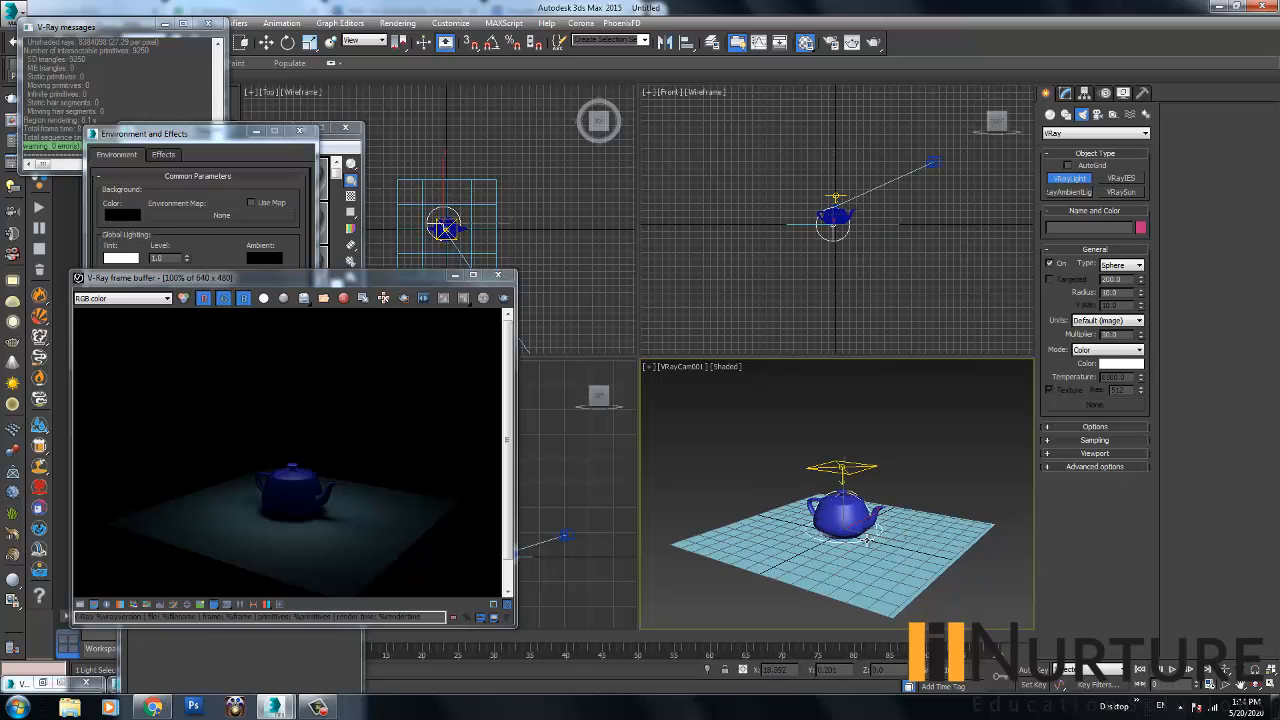
pyautogui.press('w')
pyautogui.moveTo(841, 487); pyautogui.dragTo(845, 410)
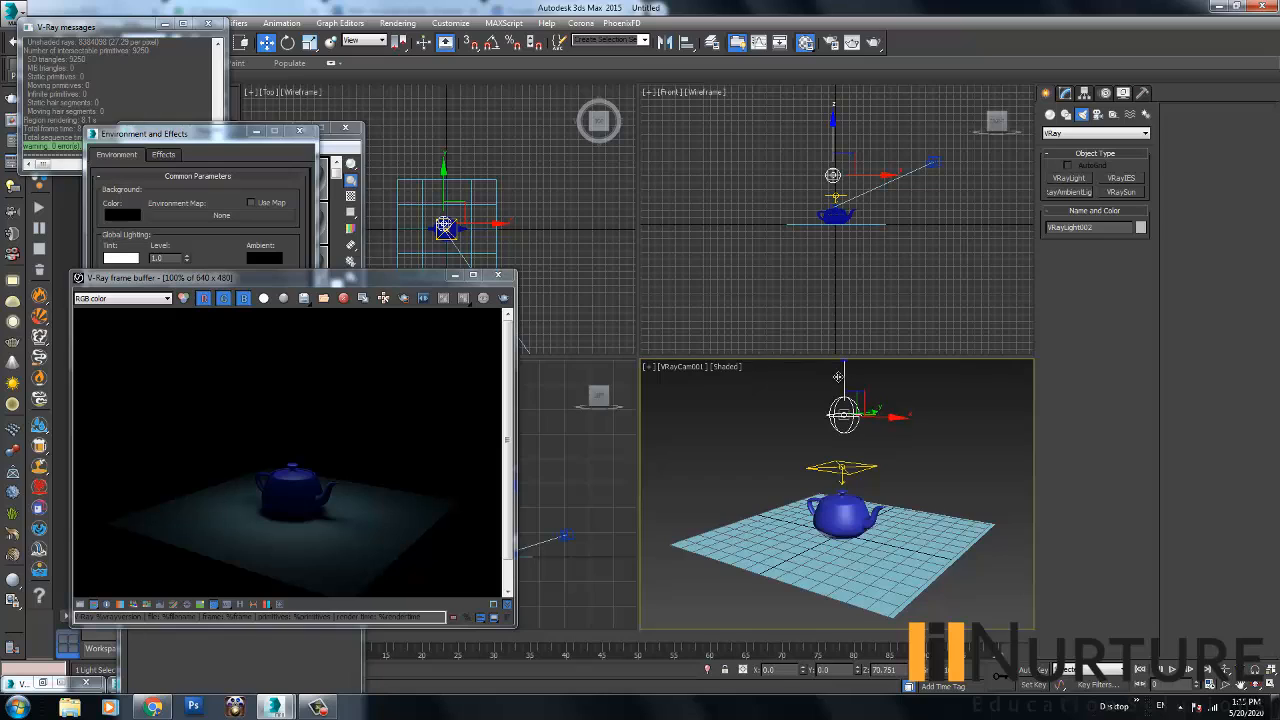
# - Set the sphere light's multiplier to 150 and its color to saturated orange
pyautogui.click(1065, 93)
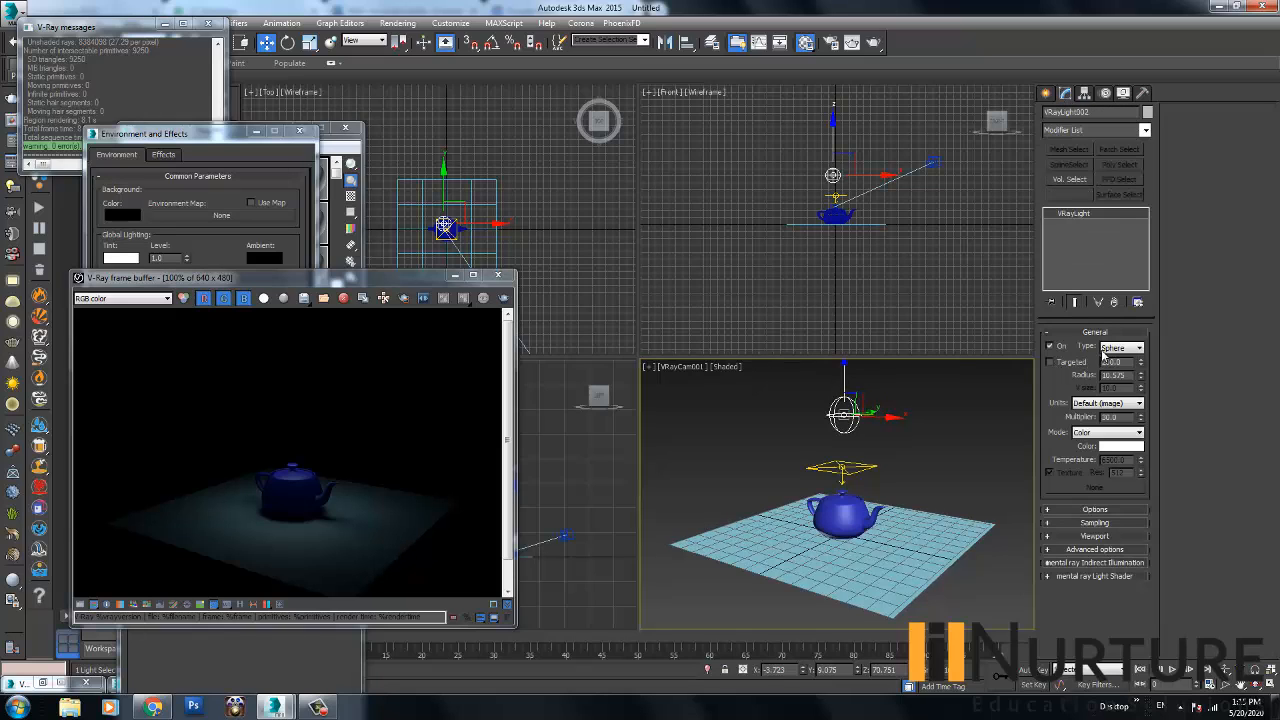
pyautogui.doubleClick(1110, 416)
pyautogui.write('150')
pyautogui.press('Return')
pyautogui.click(1106, 449)
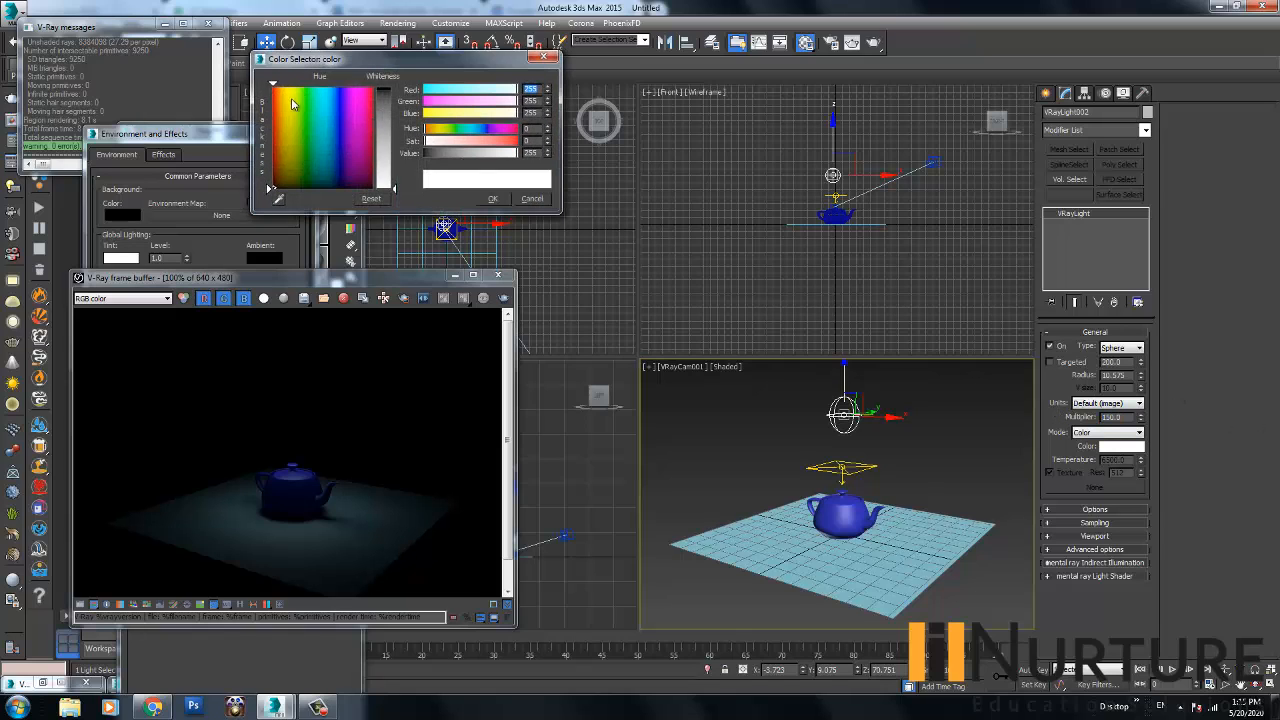
pyautogui.moveTo(293, 100)
pyautogui.mouseDown()
pyautogui.moveTo(345, 88)
pyautogui.moveTo(283, 92)
pyautogui.mouseUp()
pyautogui.moveTo(386, 148); pyautogui.dragTo(392, 88)
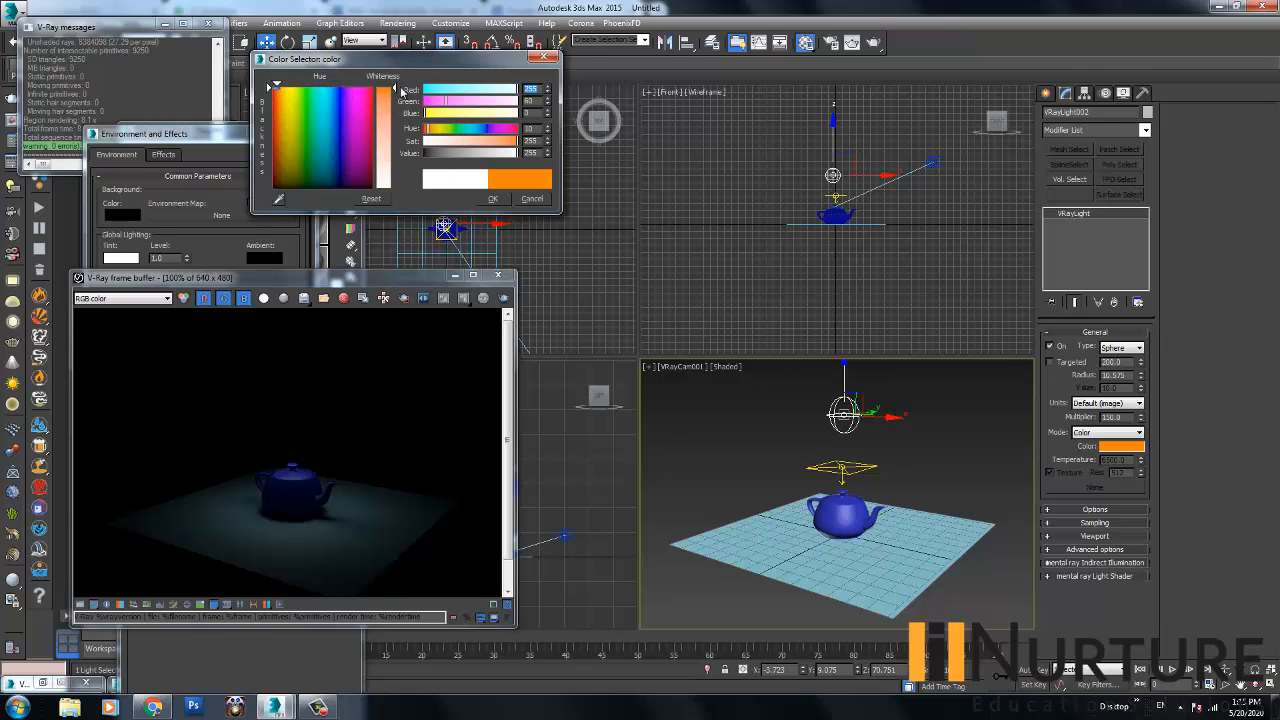
pyautogui.click(494, 198)
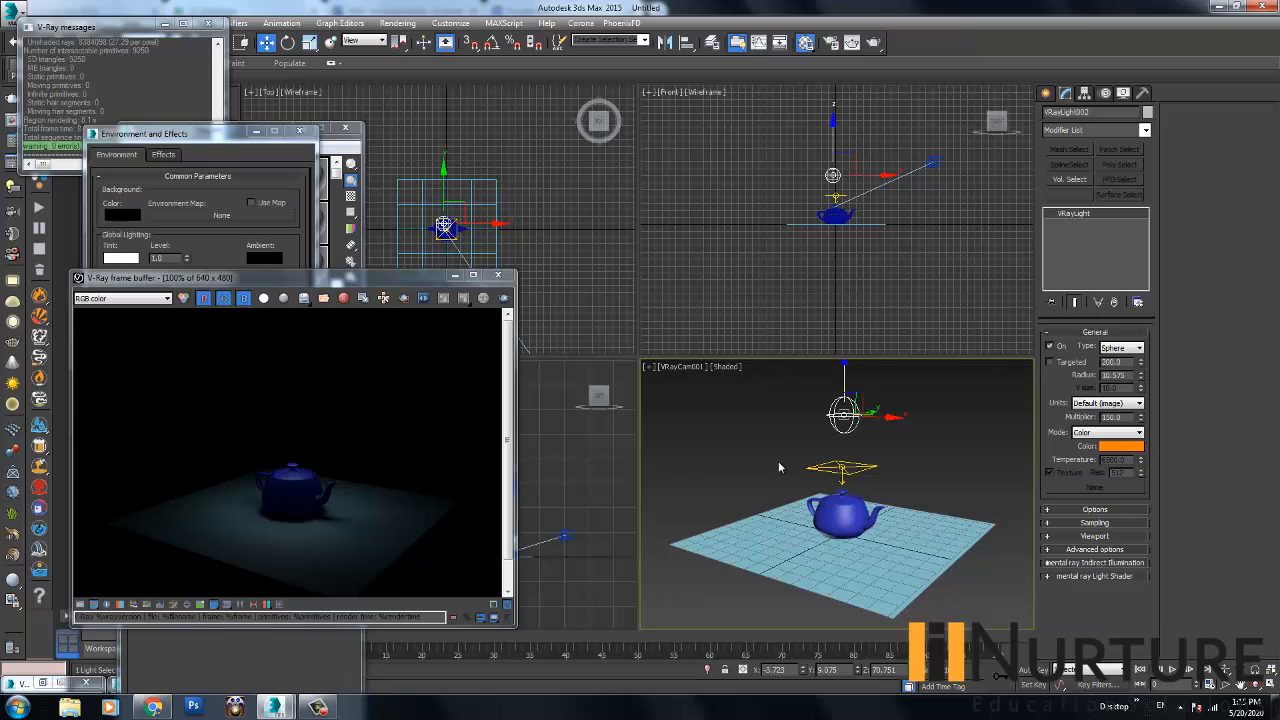
# - Select the V-Ray plane light above the teapot and show its Options settings, such as Double-sided and Invisible
pyautogui.click(840, 467)
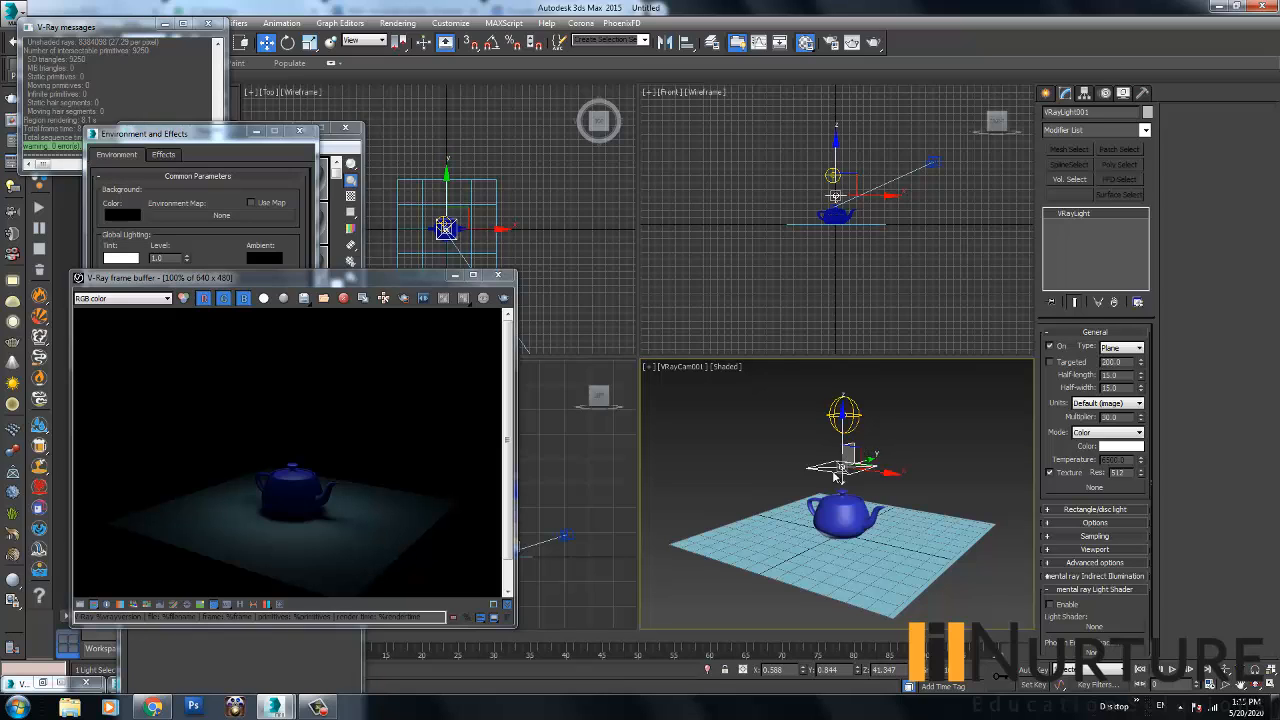
pyautogui.click(718, 441)
pyautogui.click(826, 467)
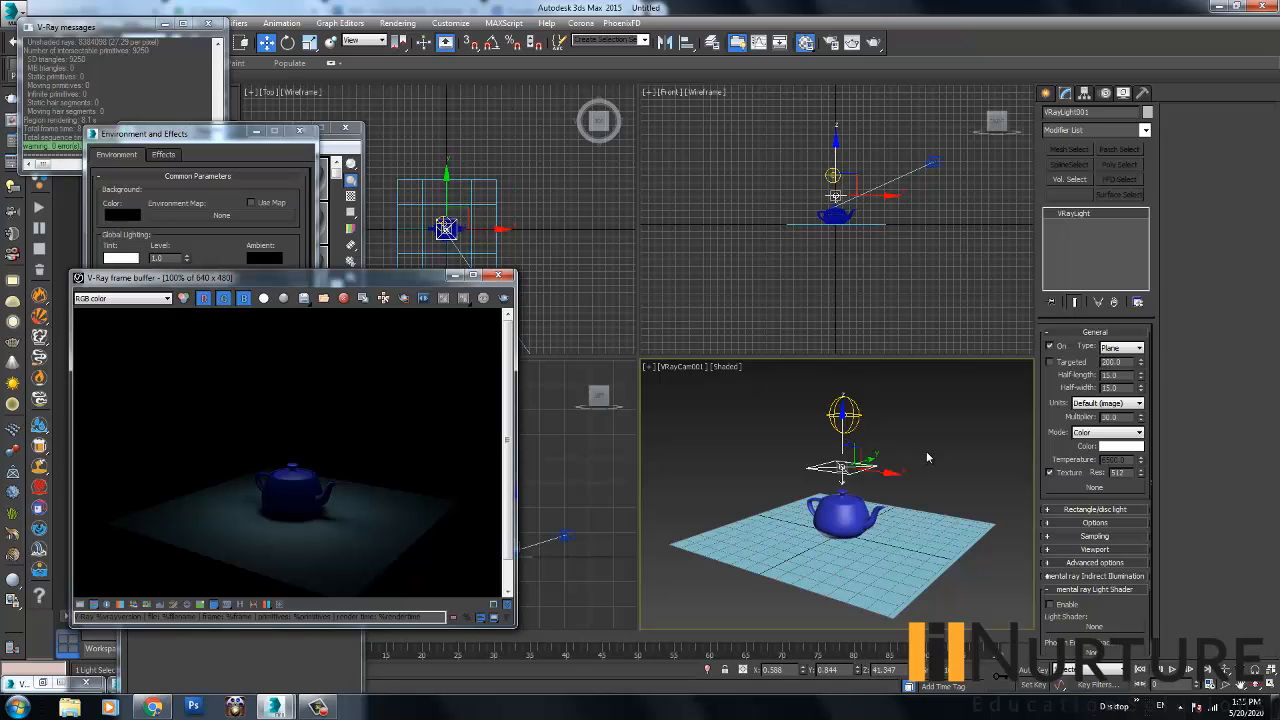
pyautogui.click(789, 446)
pyautogui.click(826, 467)
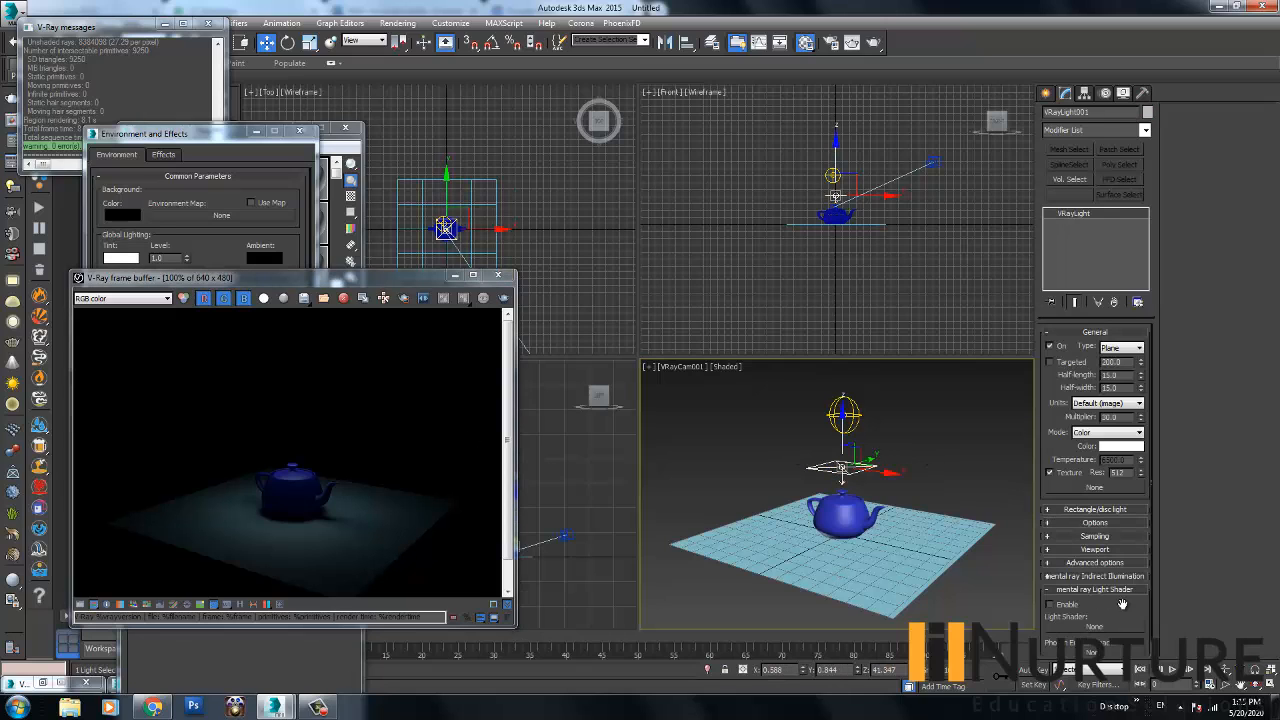
pyautogui.scroll(-1, 1120, 605)
pyautogui.click(1094, 509)
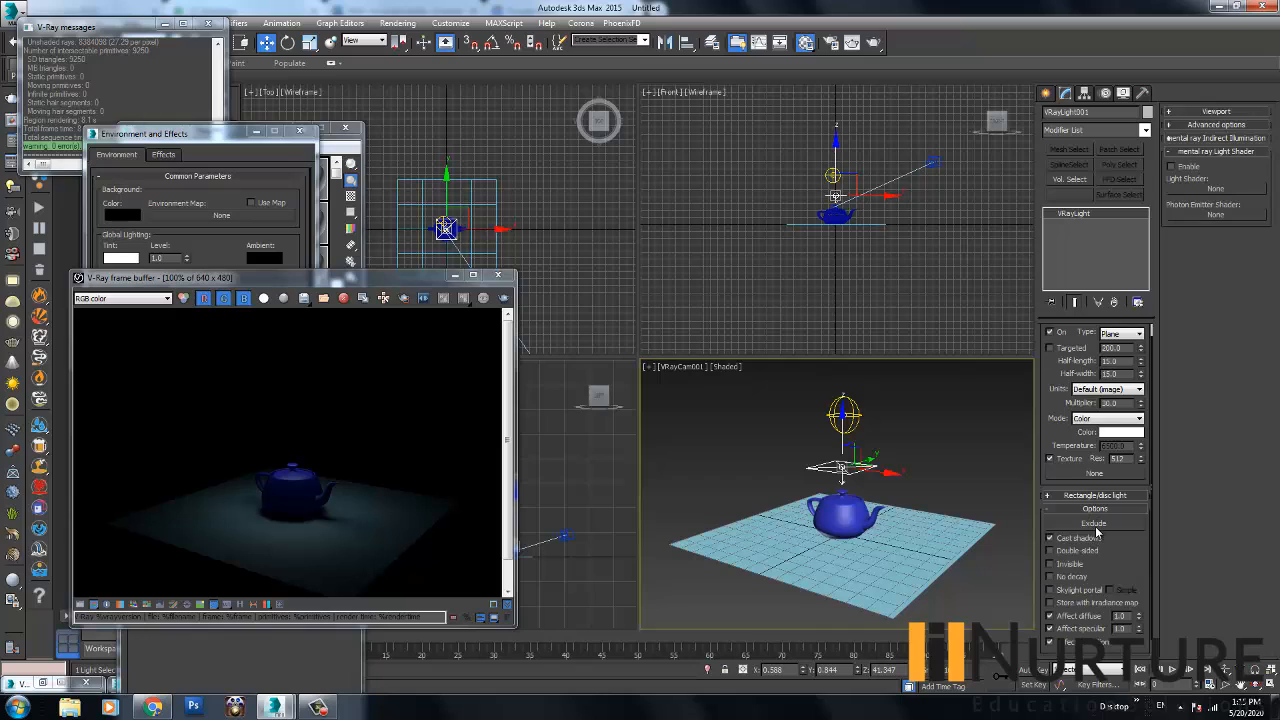
pyautogui.scroll(-1, 1120, 545)
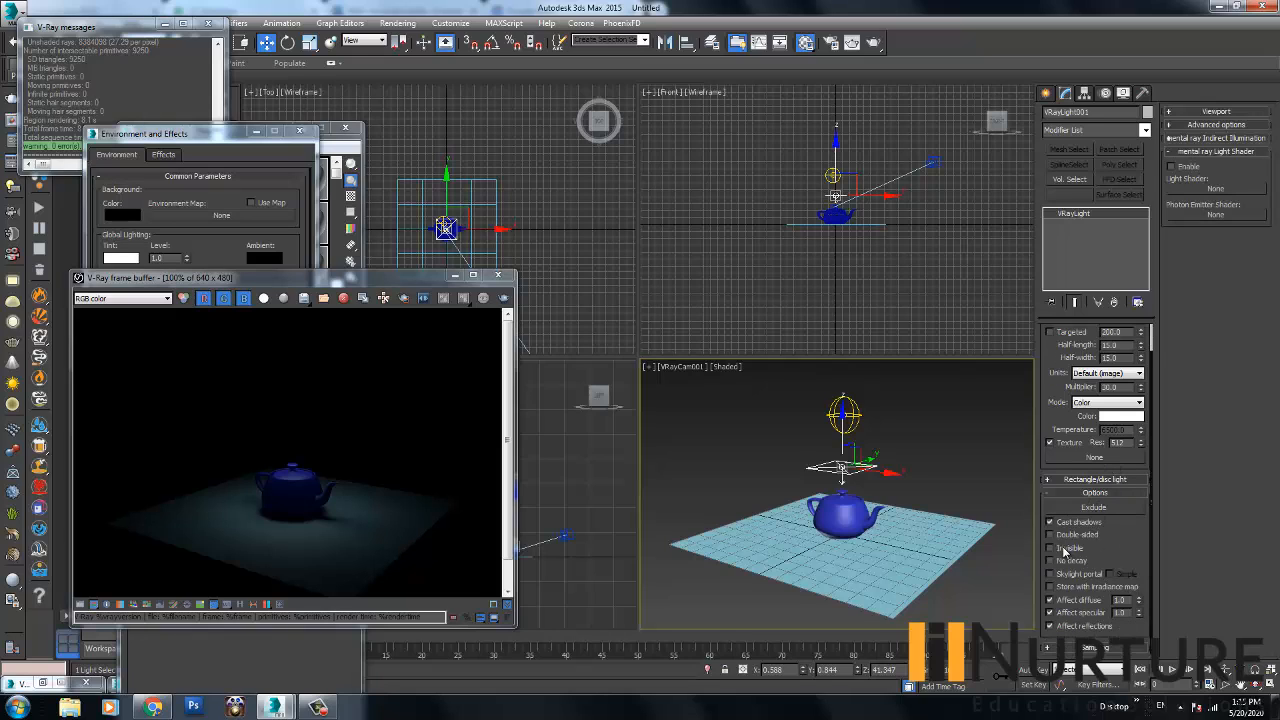
# - Render the scene with both lights and enlarge the image to 200% to examine the light and shadow around the teapot
pyautogui.click(361, 450)
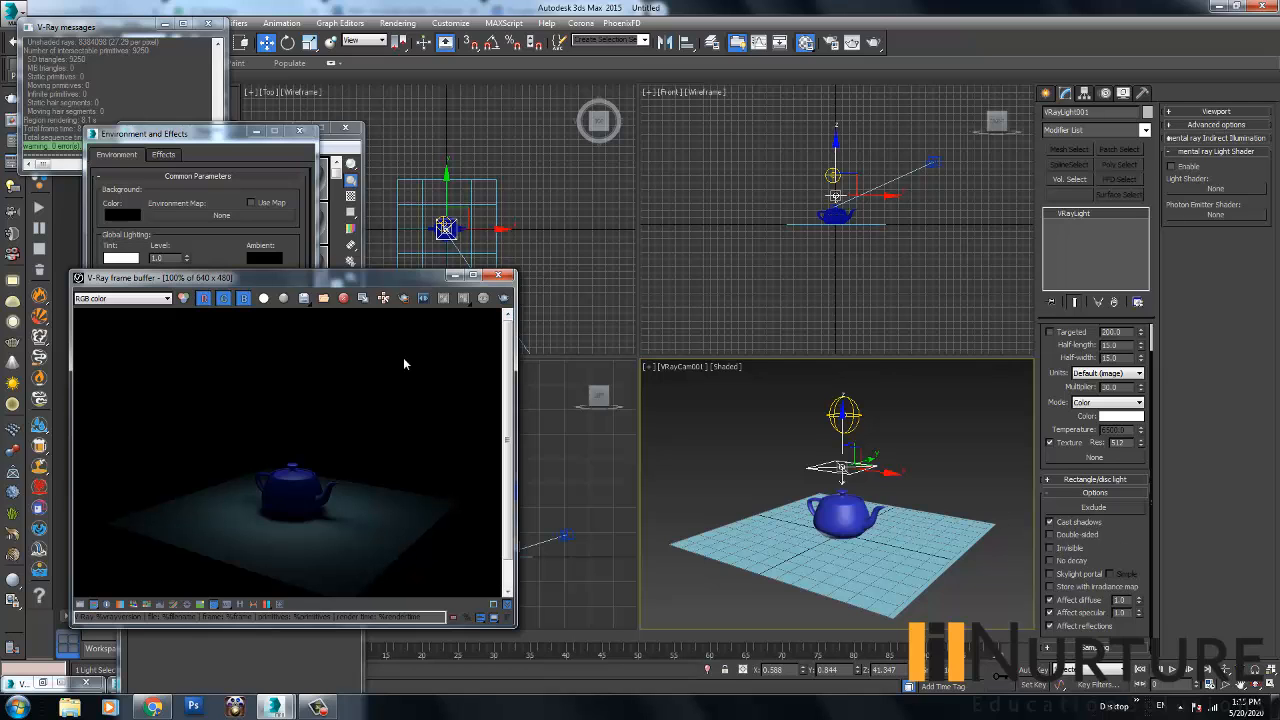
pyautogui.click(504, 300)
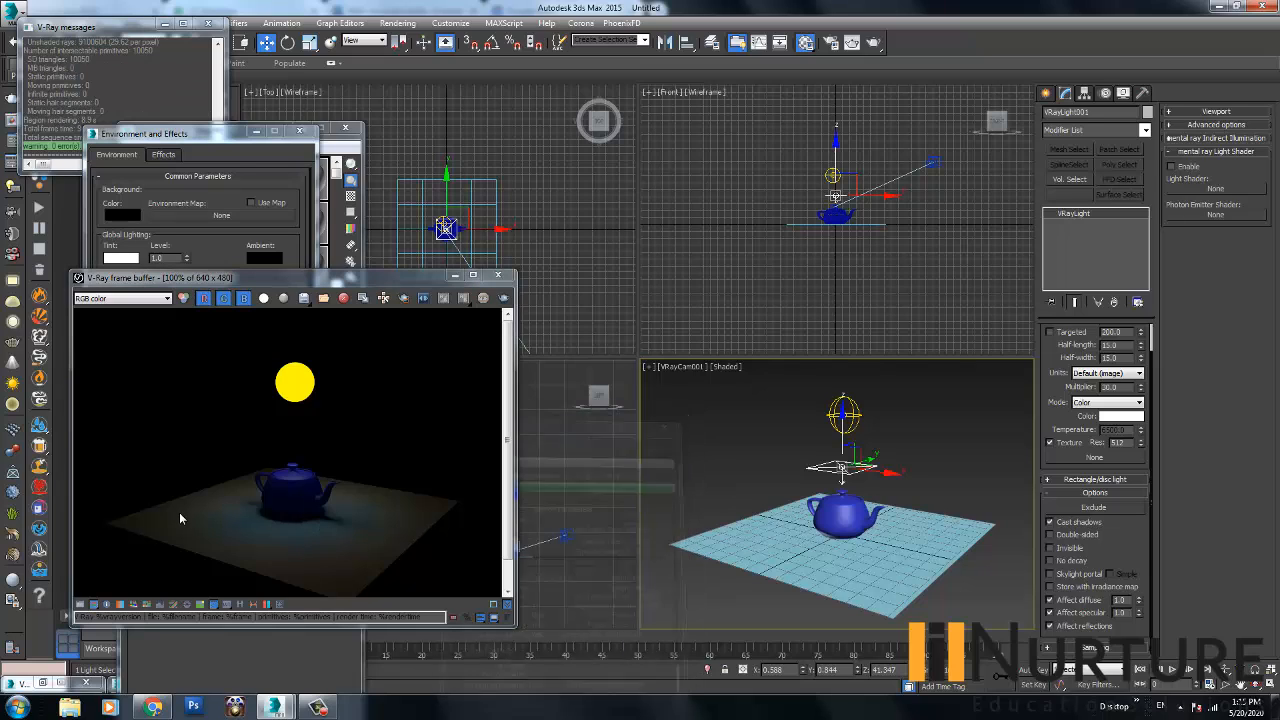
pyautogui.scroll(1, 302, 532)
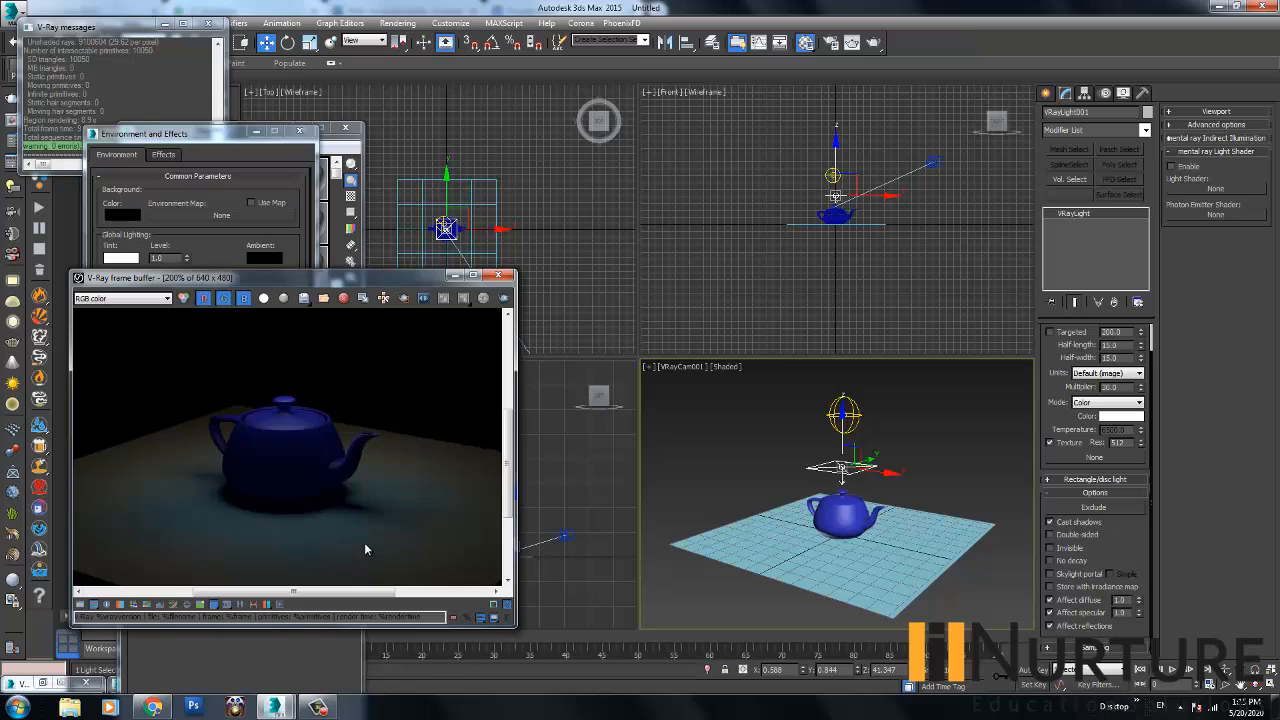
# - Set the V-Ray plane light's half-length and half-width to 30
pyautogui.click(926, 459)
pyautogui.click(851, 467)
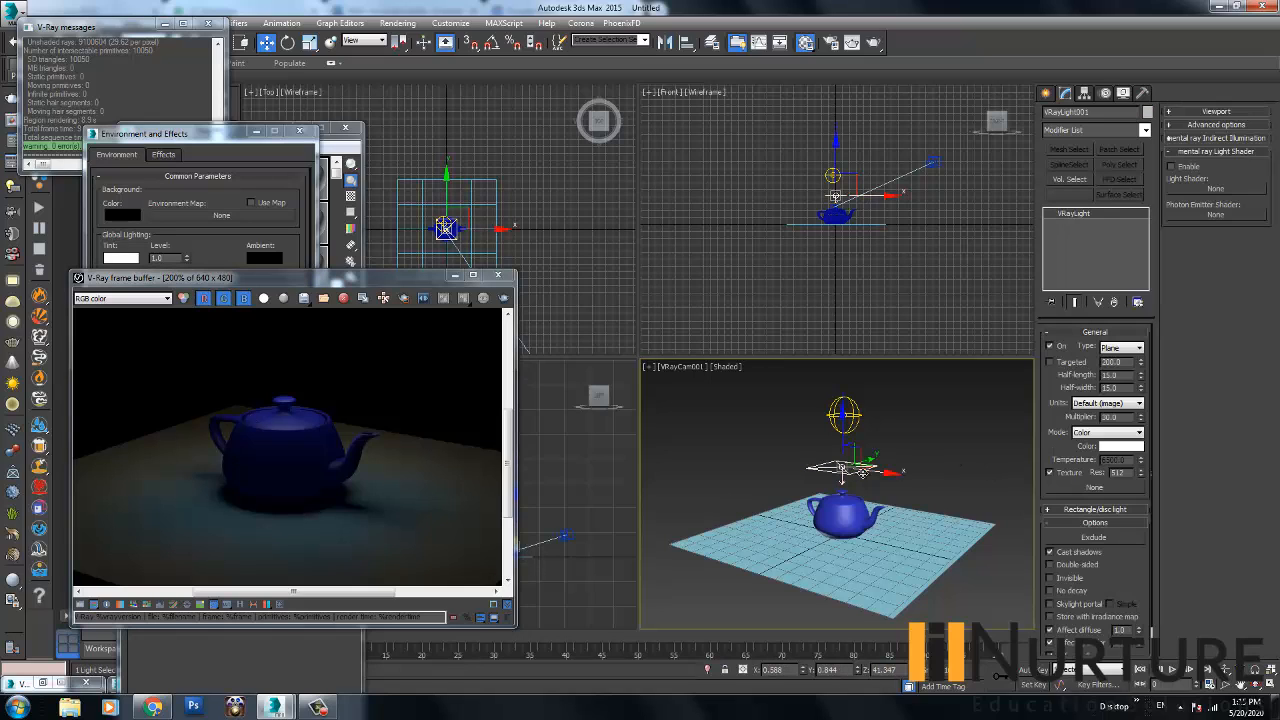
pyautogui.doubleClick(1112, 375)
pyautogui.write('30')
pyautogui.press('Tab')
pyautogui.write('30')
pyautogui.press('Return')
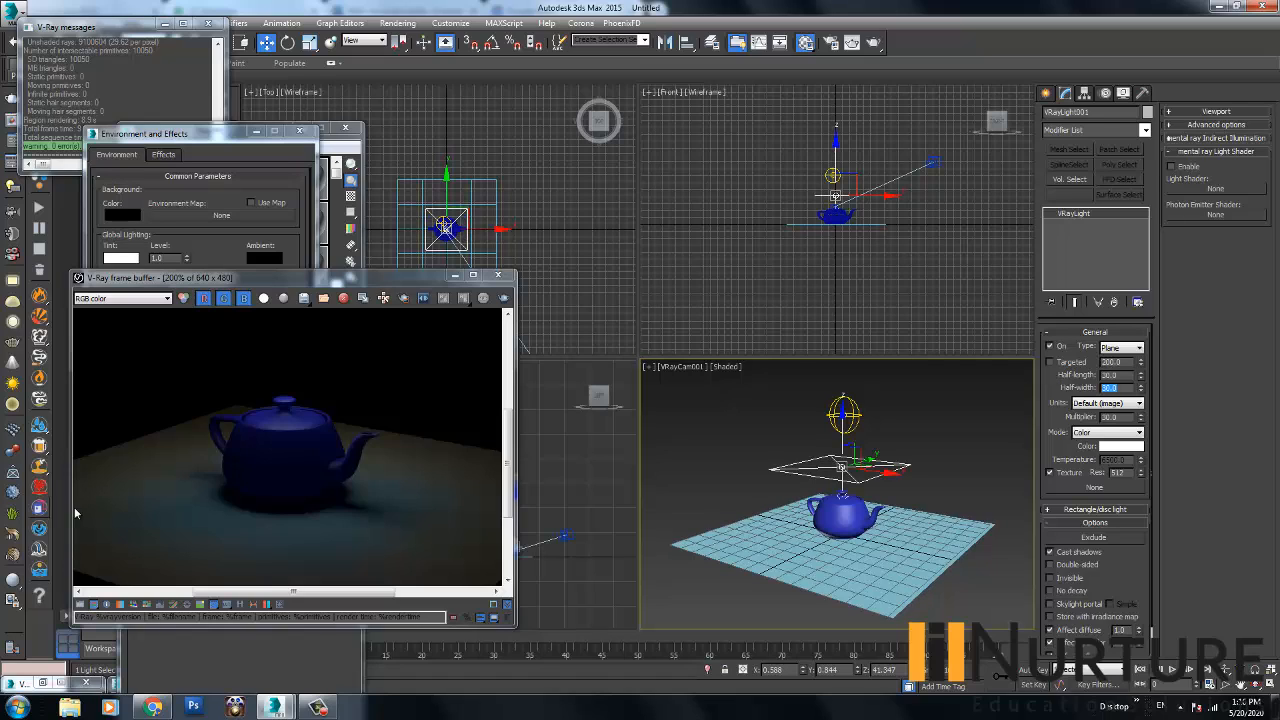
# - Return the frame buffer to 100%, duplicate the image beside it for comparison, and re-render with the enlarged plane light
pyautogui.click(289, 486)
pyautogui.scroll(-1, 289, 486)
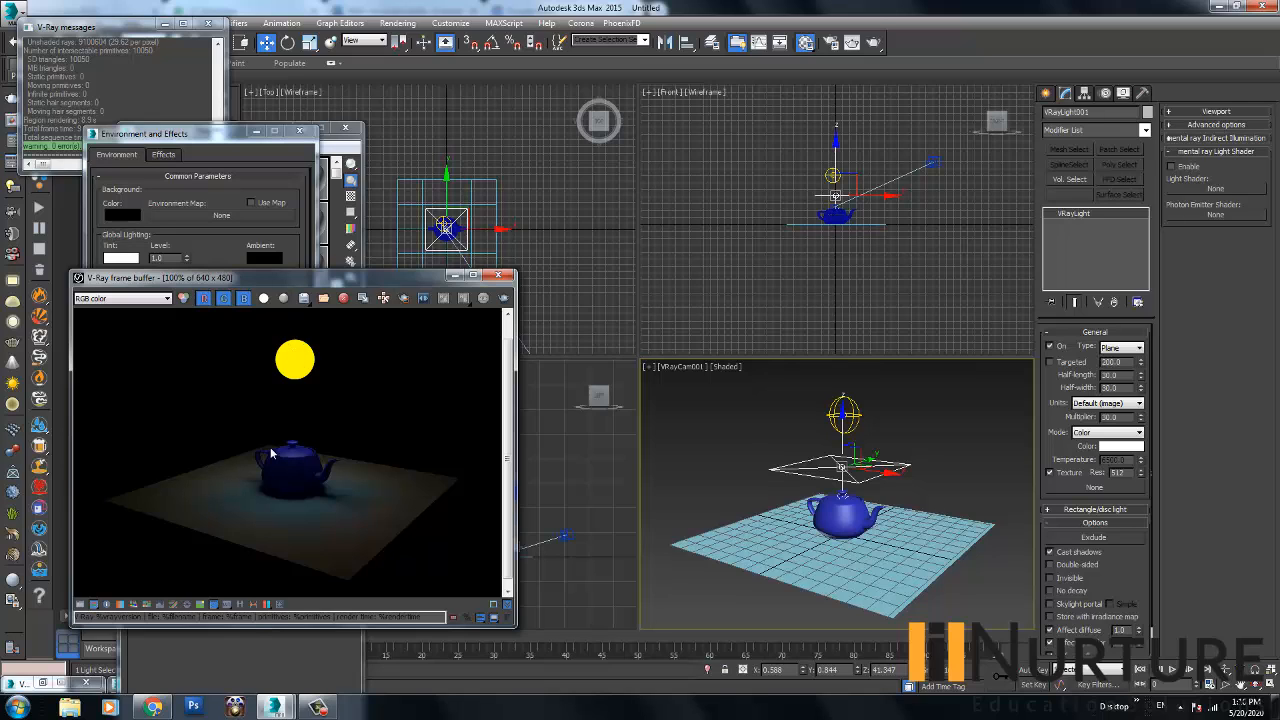
pyautogui.click(363, 297)
pyautogui.moveTo(577, 196); pyautogui.dragTo(682, 277)
pyautogui.hotkey('shift', 'q')
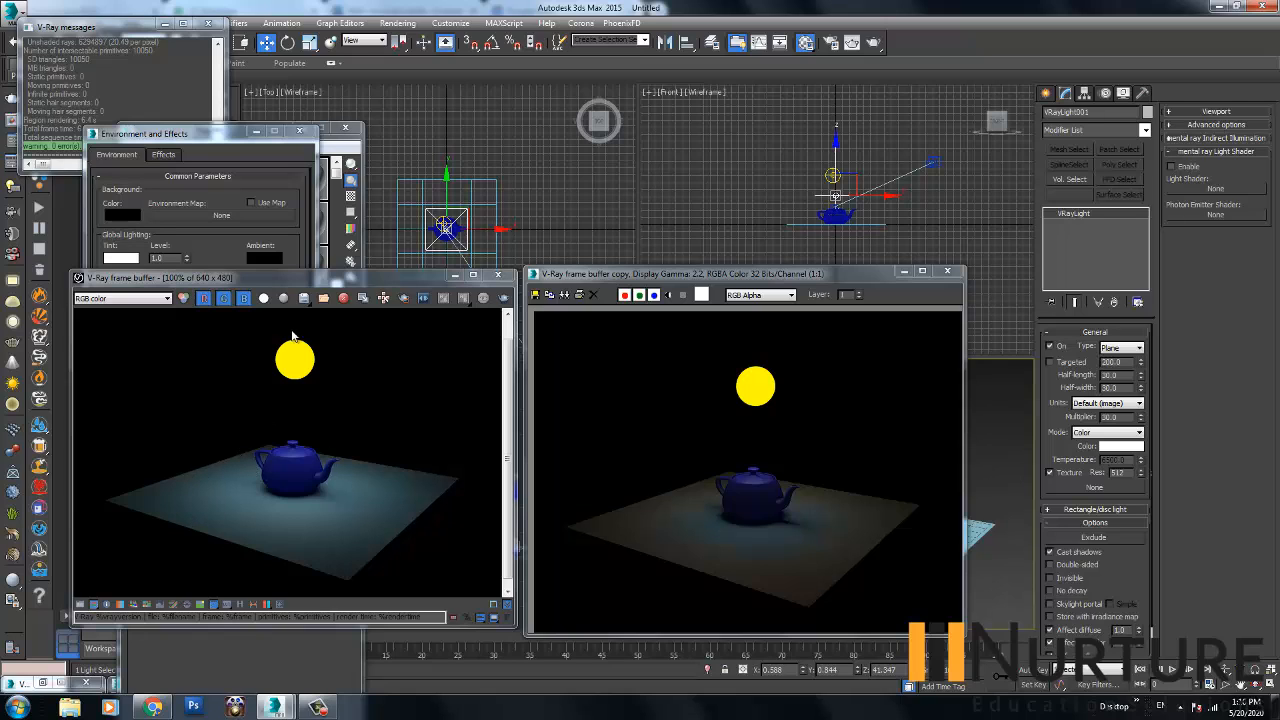
# - Move the comparison render clear of the lights in the camera view and reselect the plane light
pyautogui.moveTo(801, 272); pyautogui.dragTo(694, 316)
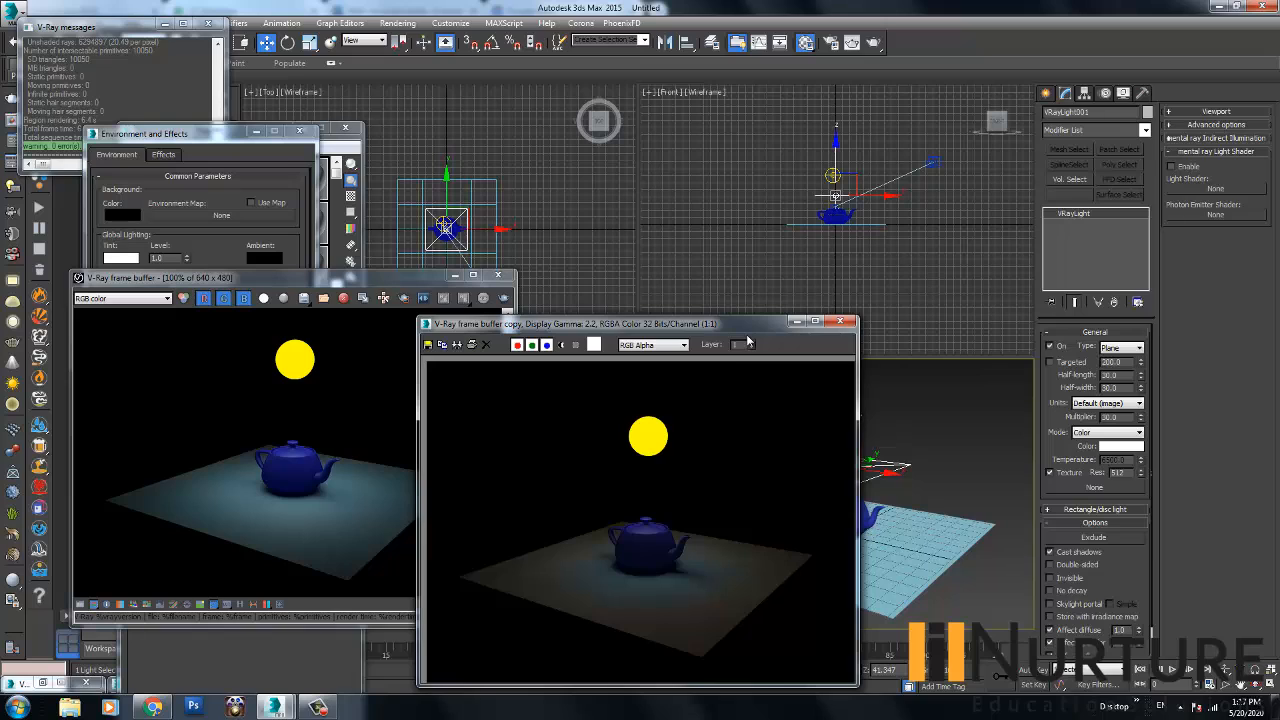
pyautogui.moveTo(740, 324); pyautogui.dragTo(645, 302)
pyautogui.click(922, 459)
pyautogui.click(869, 465)
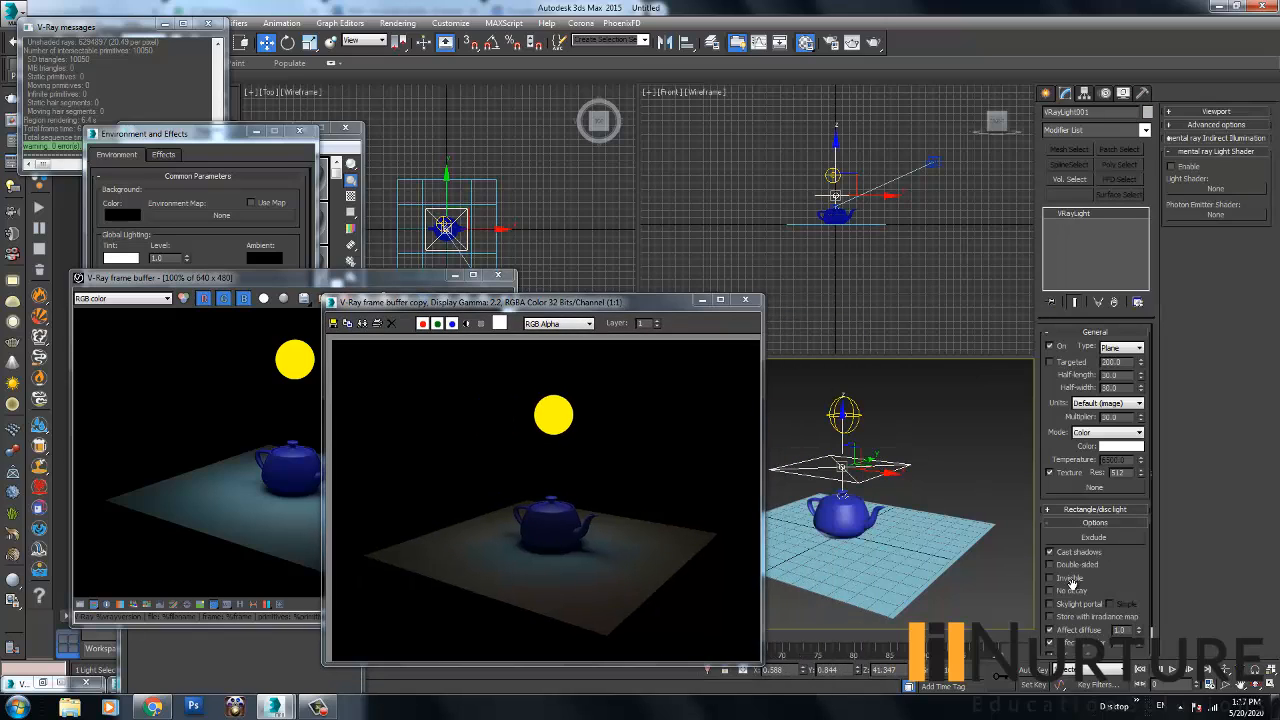
# - Make the 30 × 30 plane light invisible and re-render the scene in the V-Ray frame buffer
pyautogui.click(1070, 580)
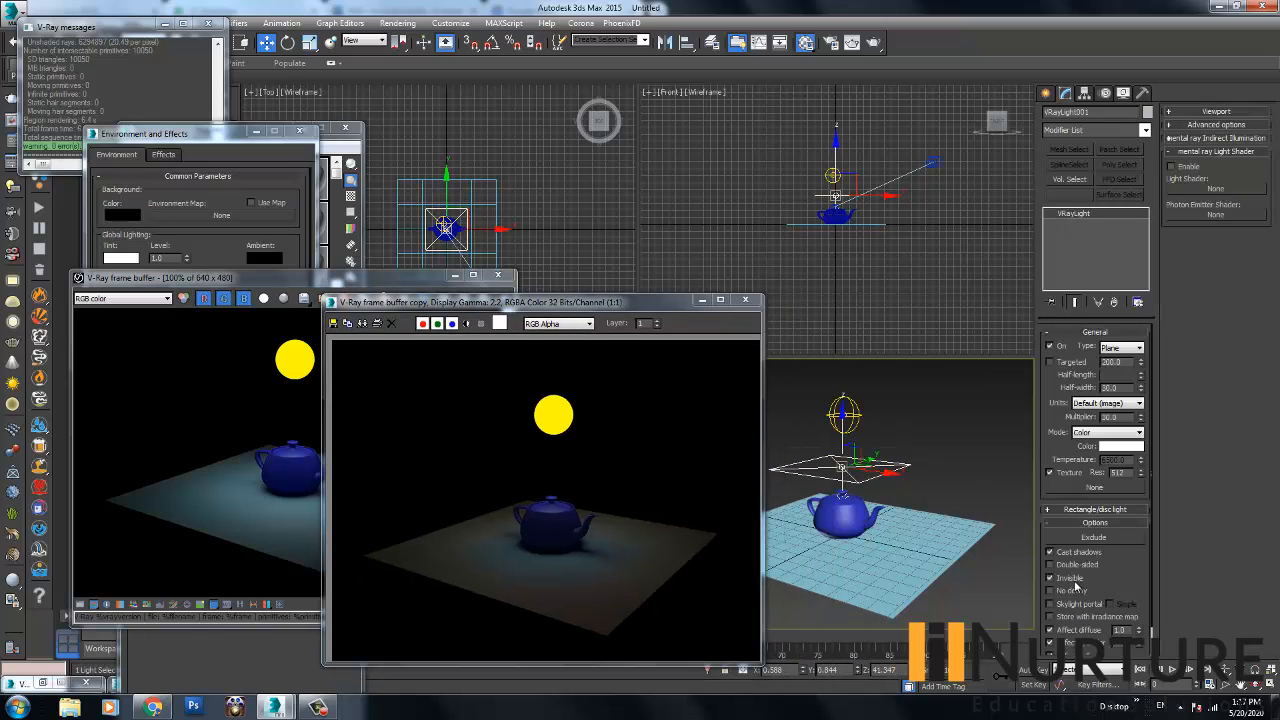
pyautogui.click(427, 283)
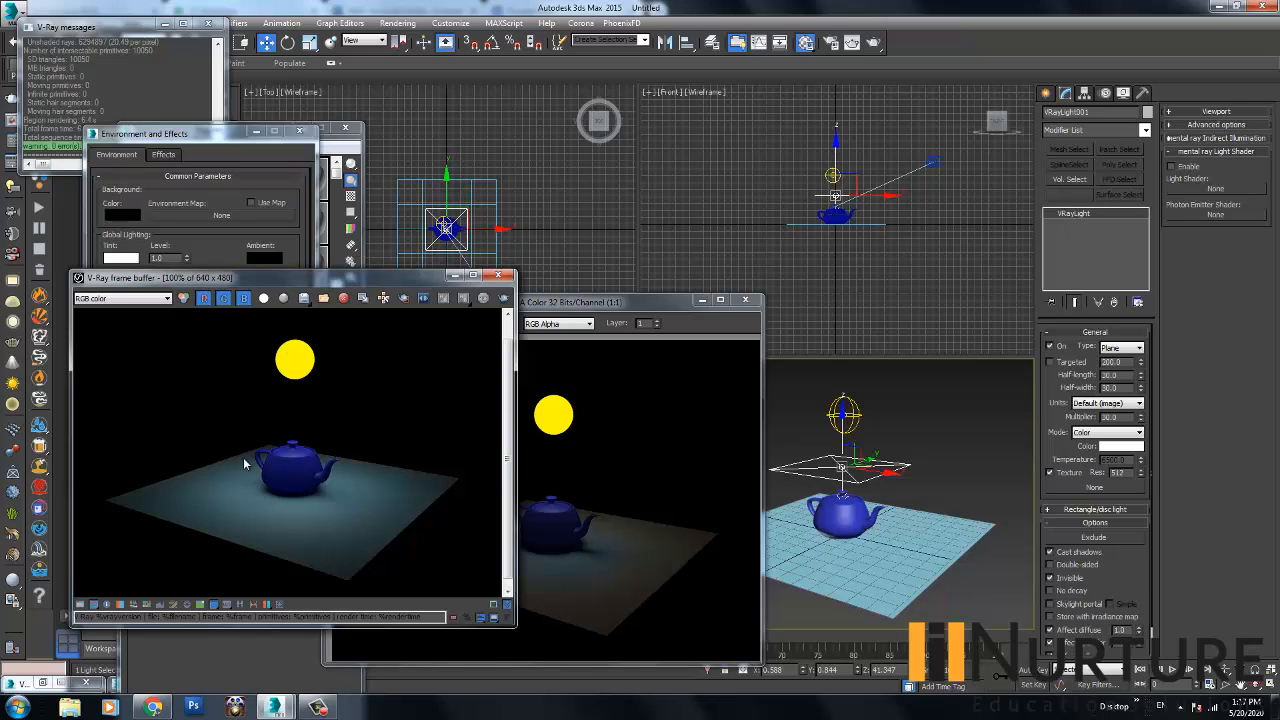
pyautogui.moveTo(421, 280); pyautogui.dragTo(457, 280)
pyautogui.click(539, 298)
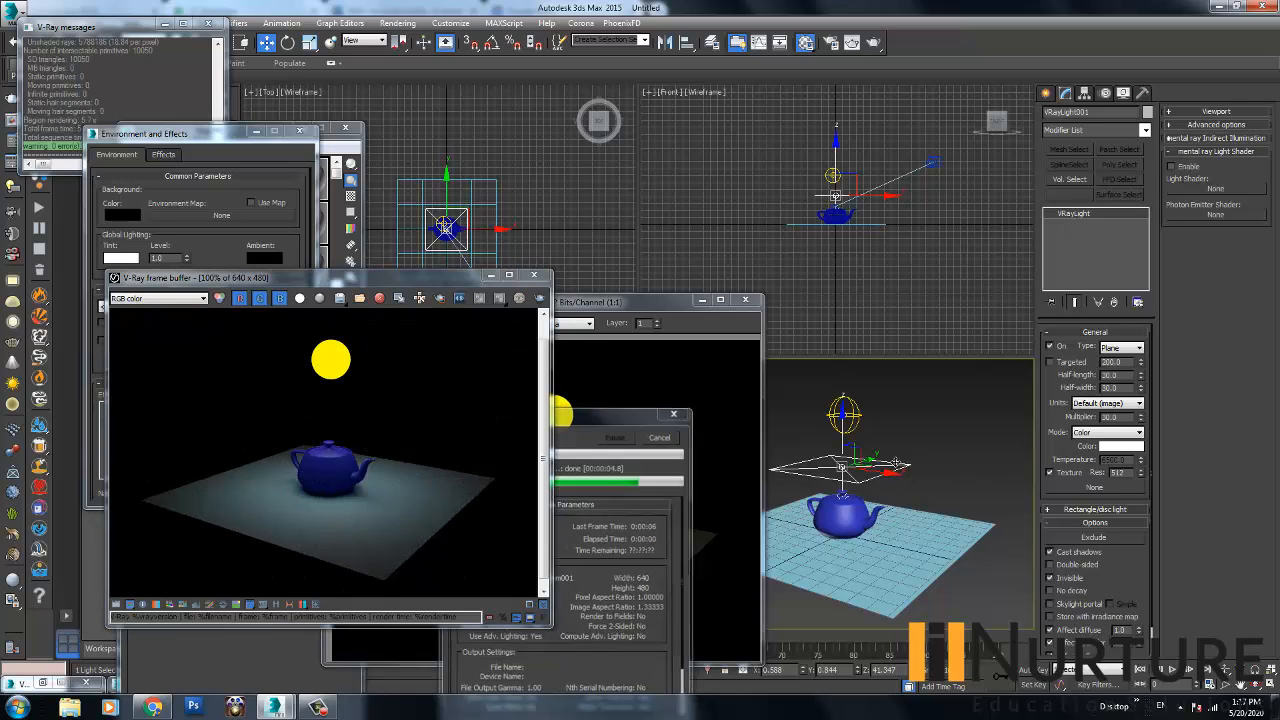
# - Set the plane light's multiplier, half-length and half-width each to 10
pyautogui.moveTo(1126, 416); pyautogui.dragTo(1044, 413)
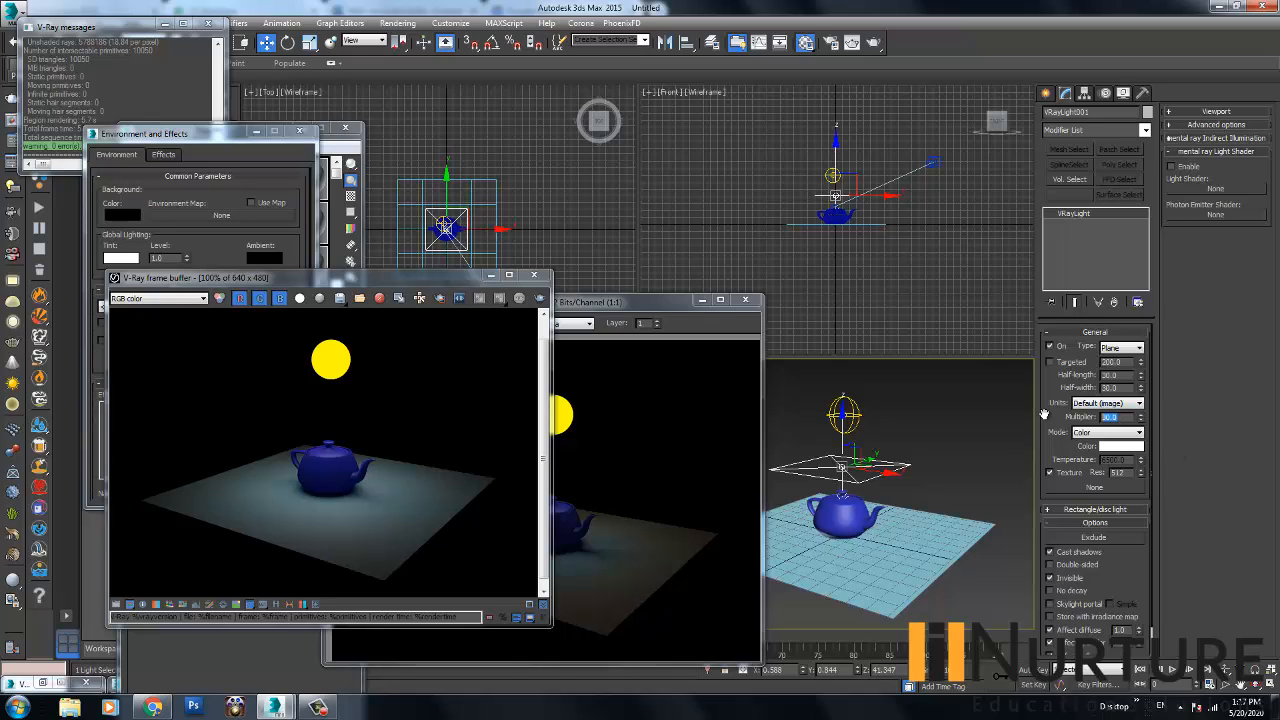
pyautogui.write('10')
pyautogui.press('Return')
pyautogui.moveTo(1121, 374); pyautogui.dragTo(1047, 373)
pyautogui.write('10')
pyautogui.press('Tab')
pyautogui.write('10')
pyautogui.press('Return')
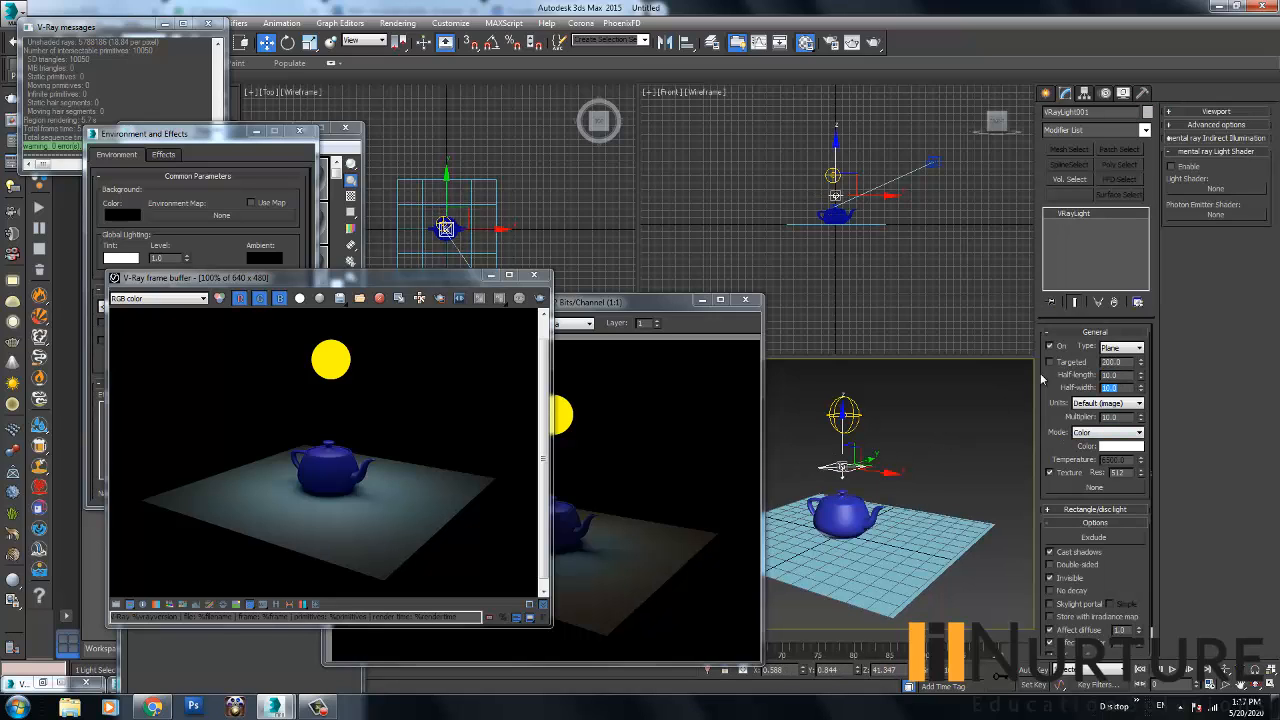
# - Re-render the scene with the smaller, dimmer plane light and keep that light selected
pyautogui.click(512, 355)
pyautogui.click(538, 299)
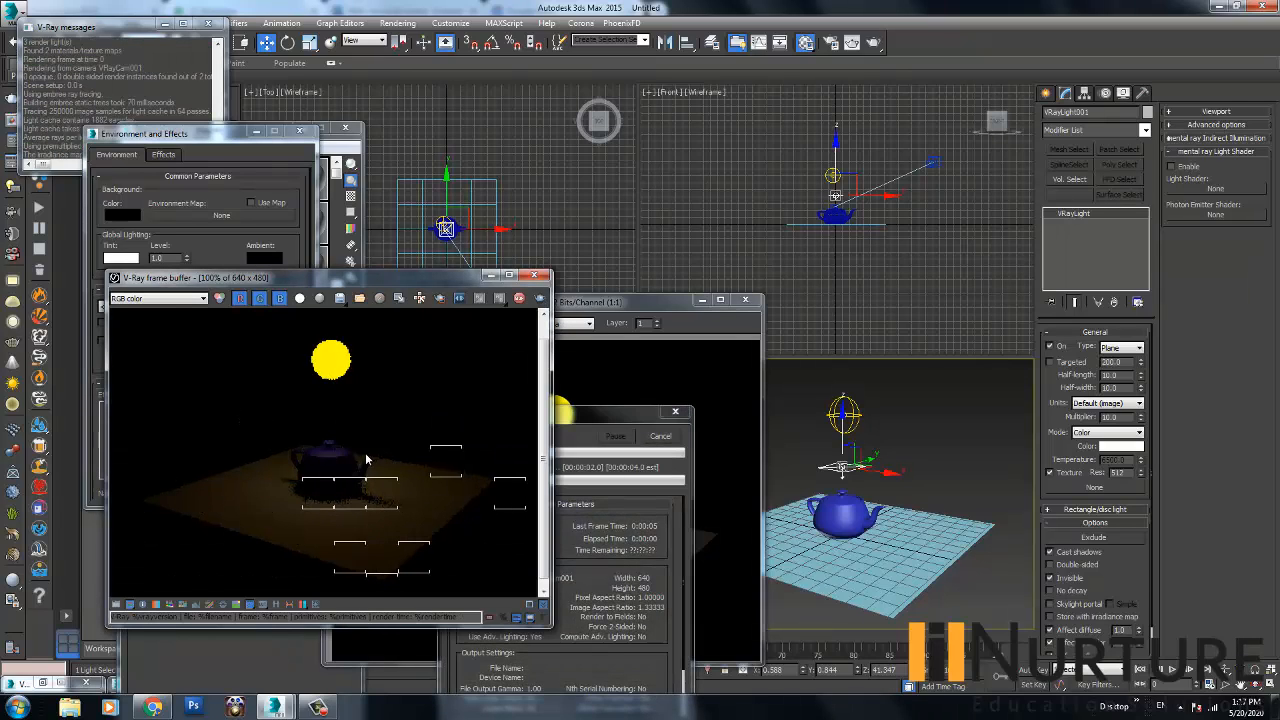
pyautogui.click(929, 480)
pyautogui.click(843, 468)
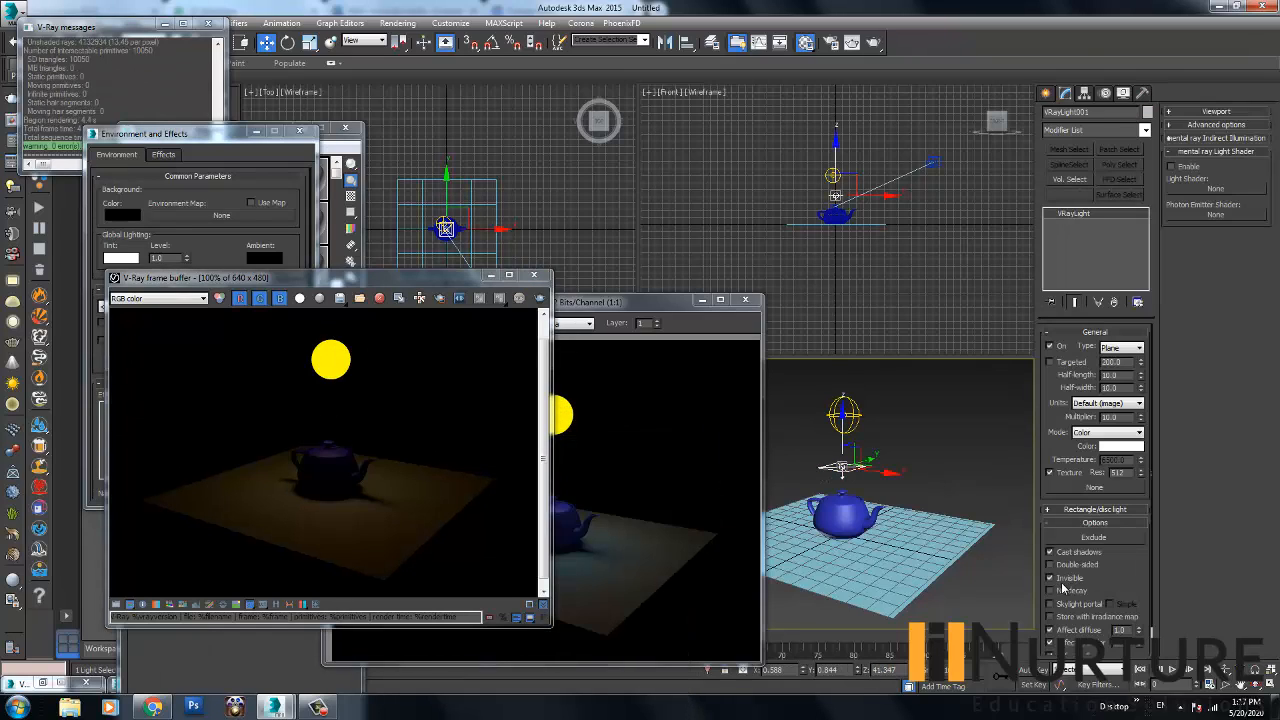
# - Place the copied render beside the current one, compare both alpha channels, and return both images to RGB color
pyautogui.click(298, 302)
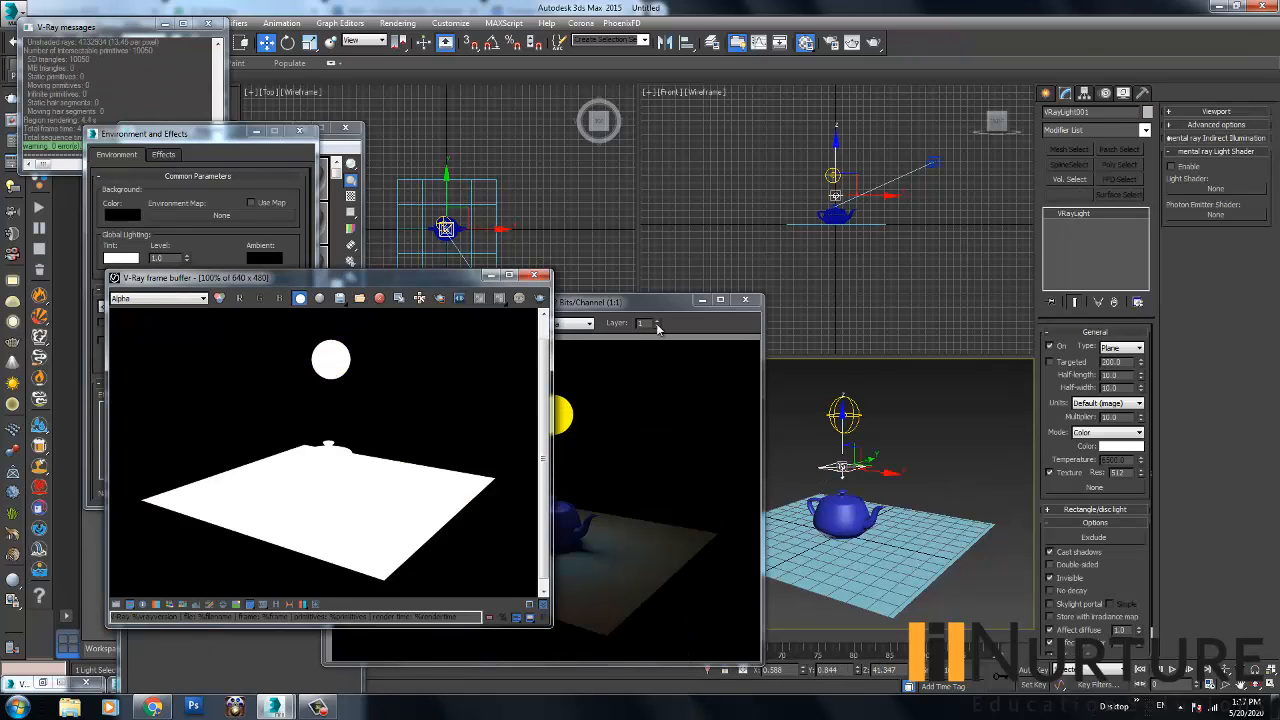
pyautogui.click(650, 305)
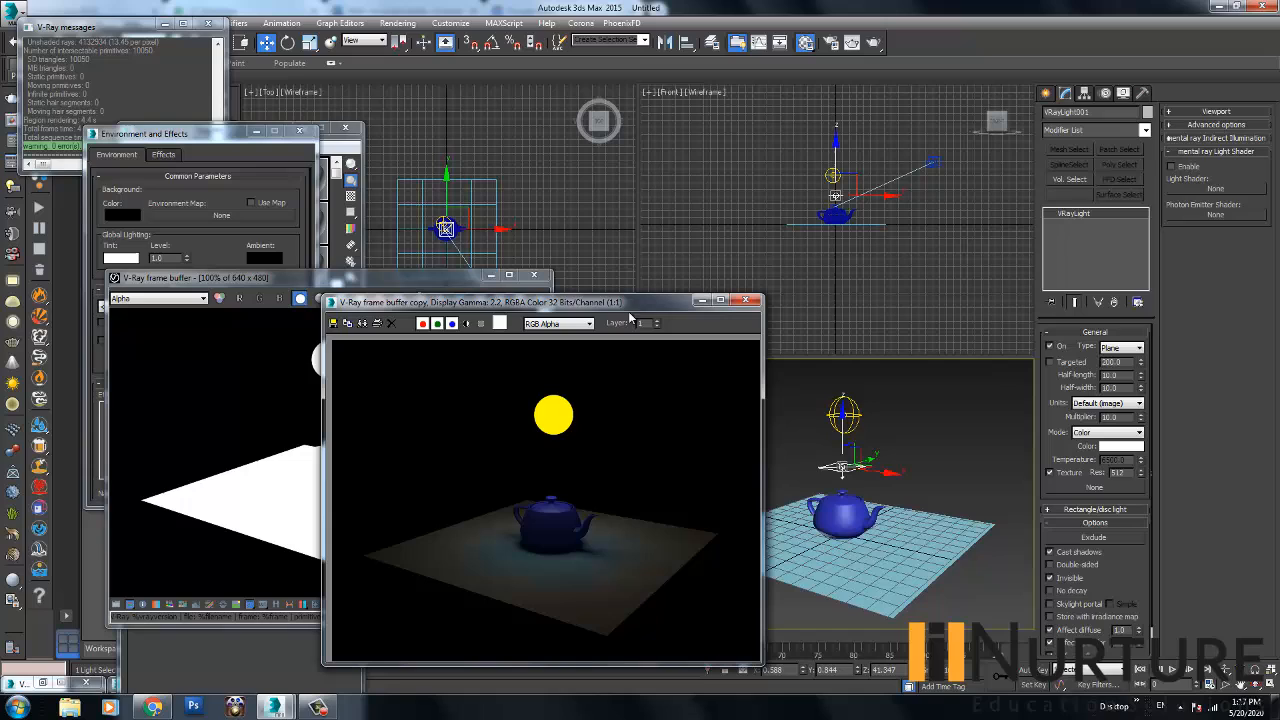
pyautogui.click(466, 323)
pyautogui.moveTo(494, 305); pyautogui.dragTo(728, 284)
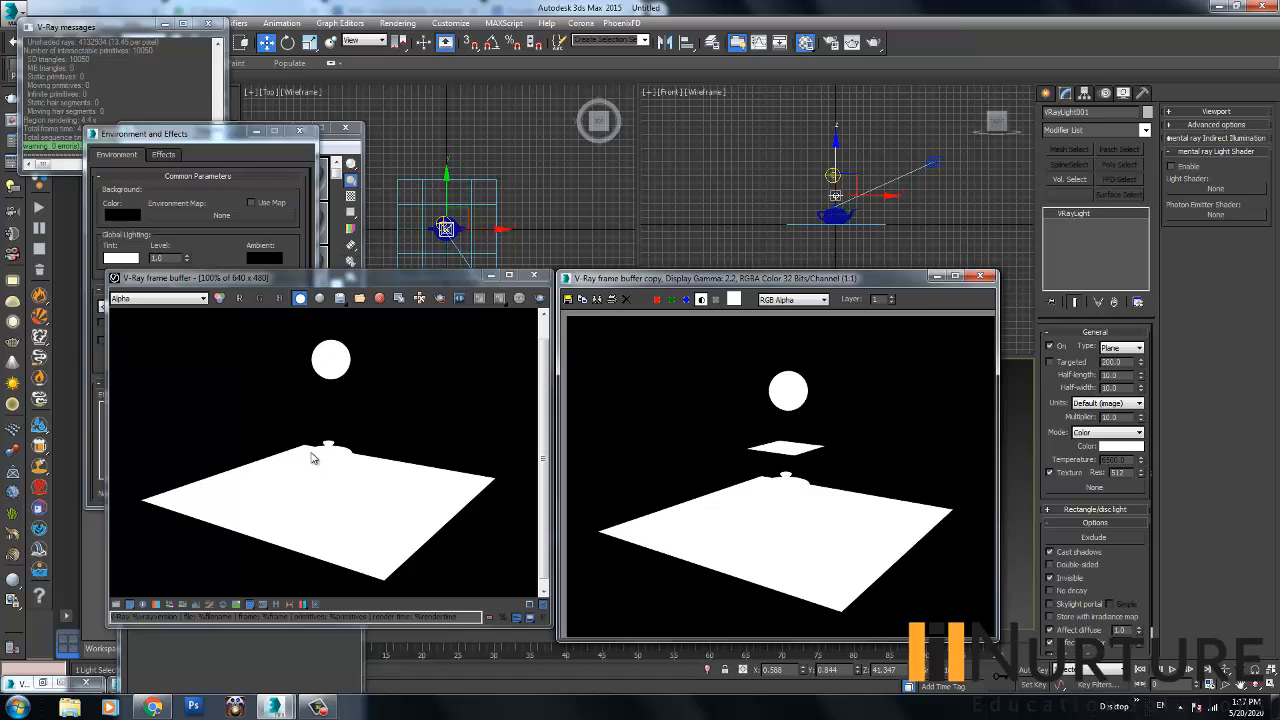
pyautogui.click(301, 298)
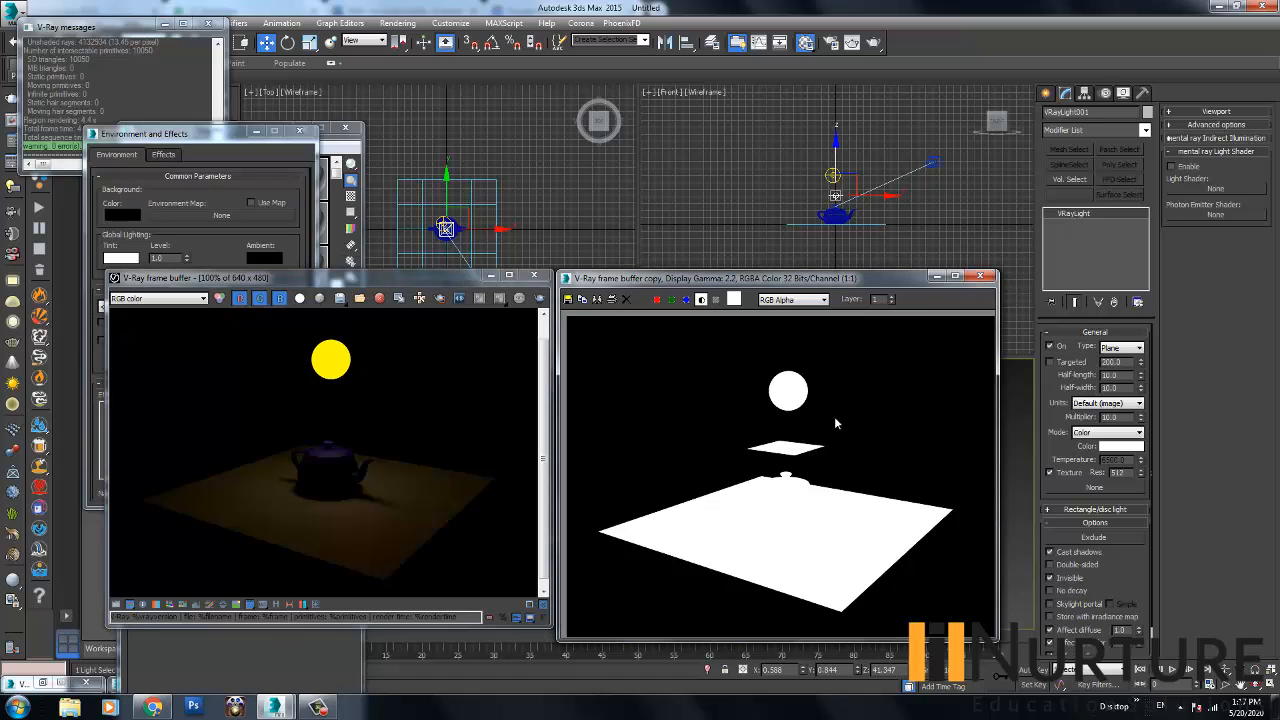
pyautogui.click(701, 298)
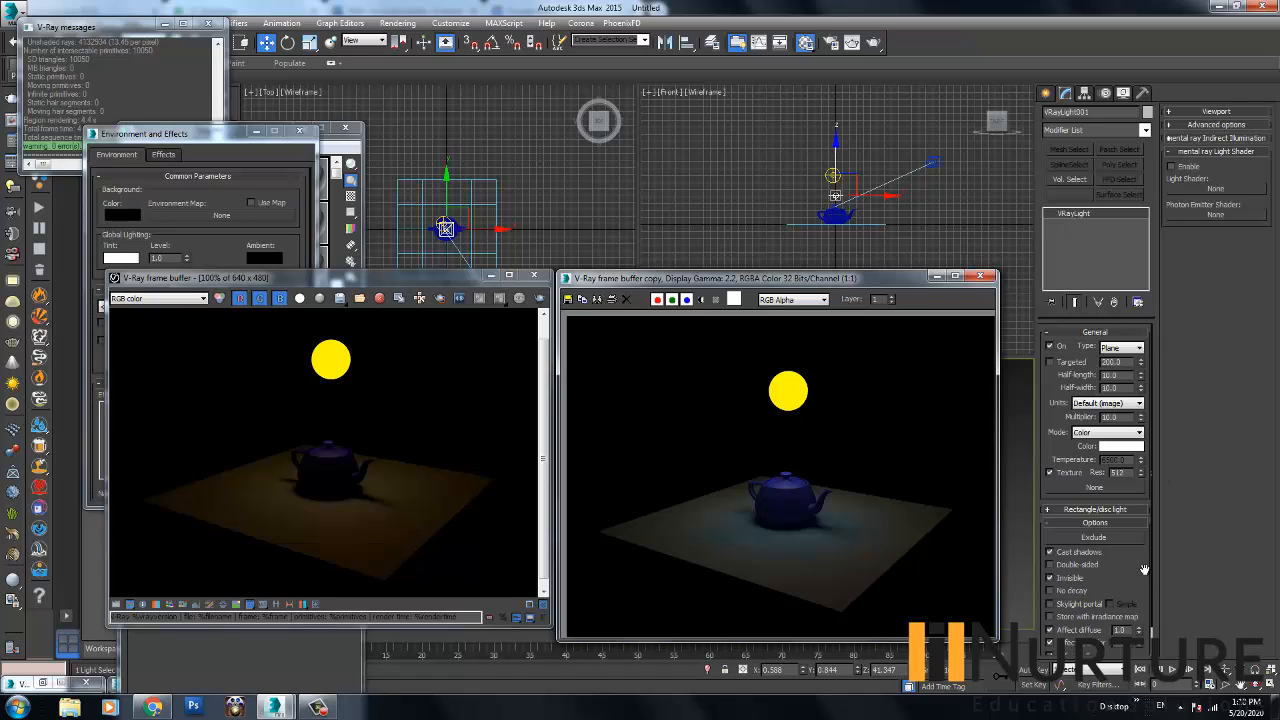
# - Examine the plane light's Affect diffuse and Affect specular settings, and close both render windows
pyautogui.scroll(-1, 1140, 570)
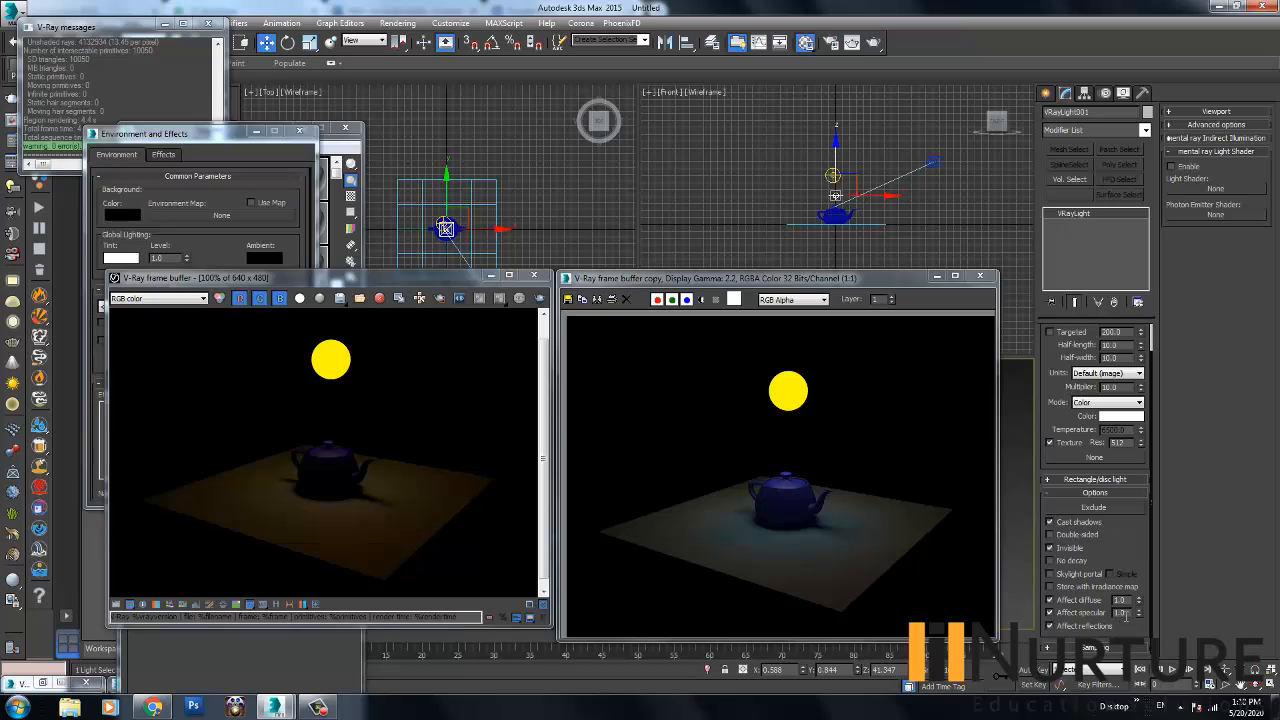
pyautogui.moveTo(1127, 613); pyautogui.dragTo(1073, 615)
pyautogui.moveTo(1127, 598); pyautogui.dragTo(1007, 582)
pyautogui.click(533, 274)
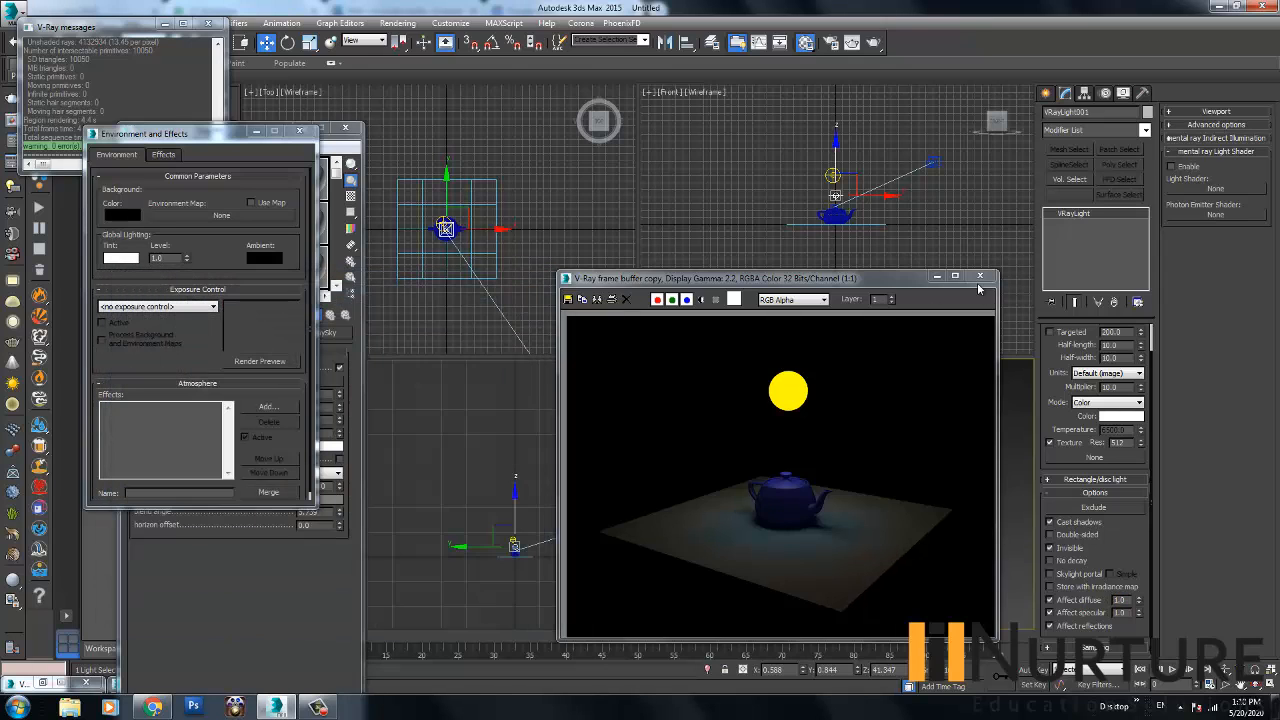
pyautogui.click(979, 275)
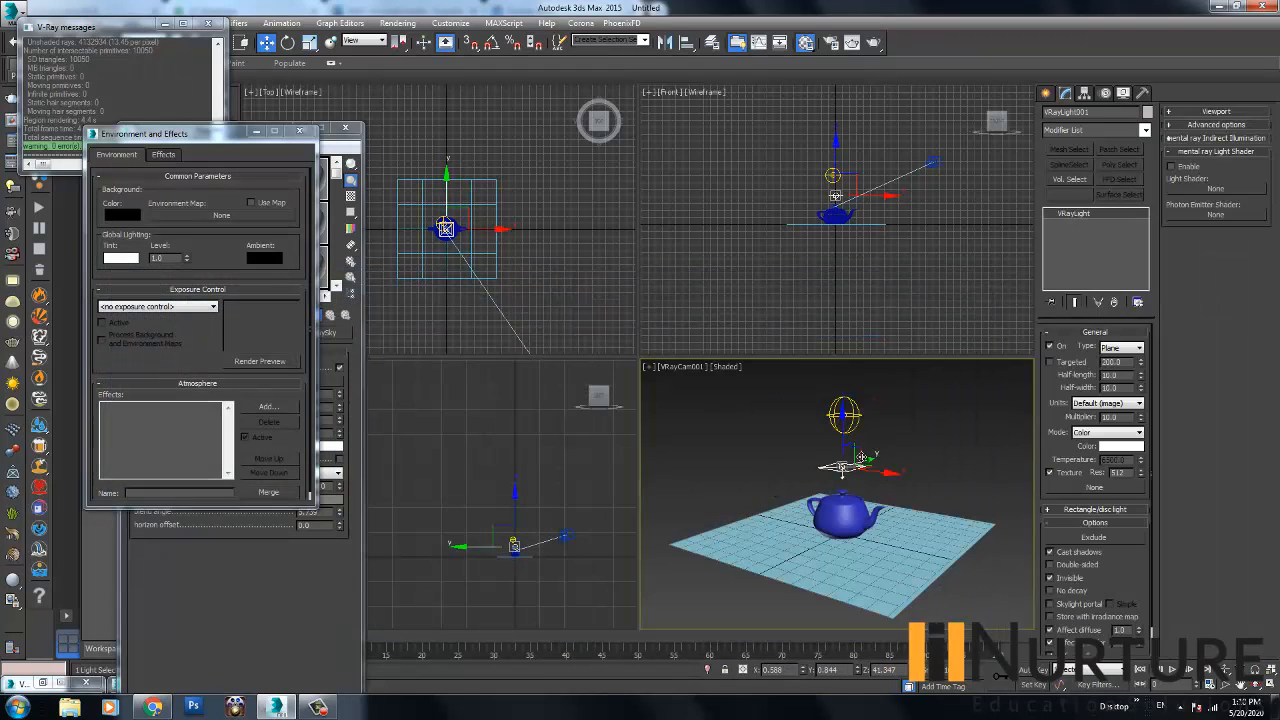
# - Delete the sphere light and raise the plane light above the teapot to a height of about Z 71.8
pyautogui.click(860, 416)
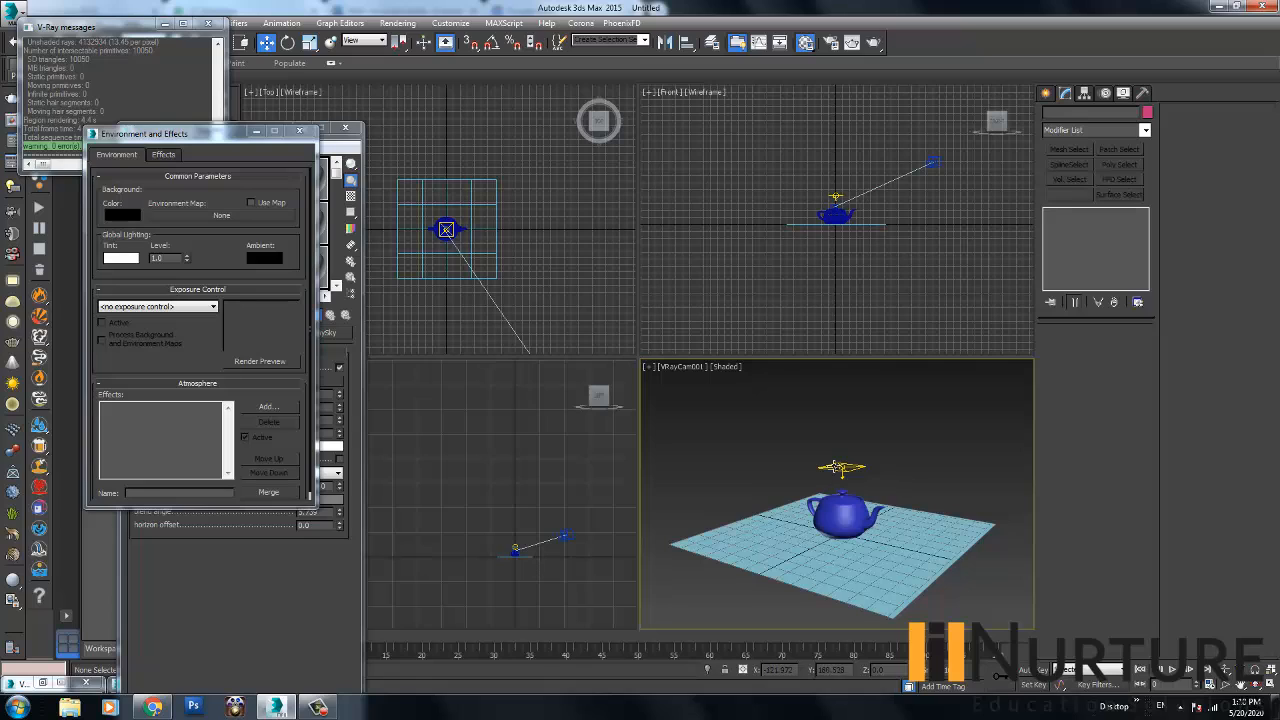
pyautogui.click(840, 467)
pyautogui.moveTo(1098, 596); pyautogui.dragTo(1088, 570)
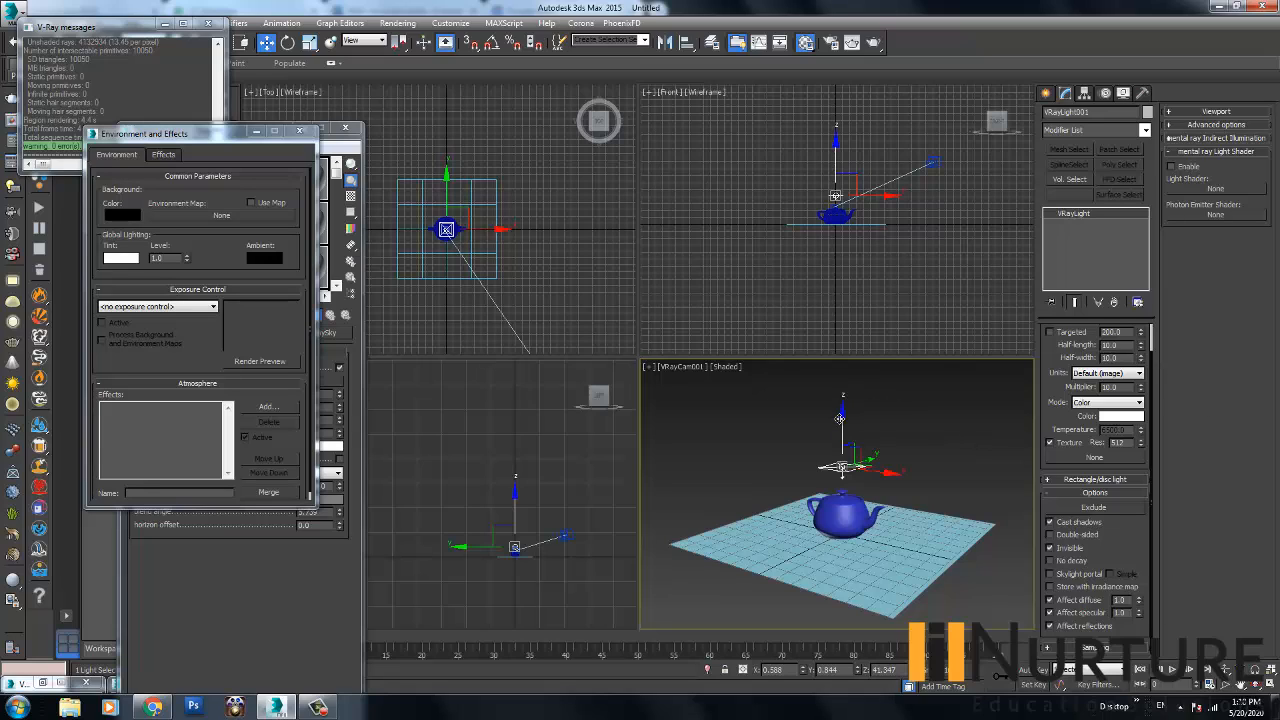
pyautogui.moveTo(839, 418); pyautogui.dragTo(843, 366)
# - Set the raised plane light's half-length and half-width to 25 and render the camera view
pyautogui.moveTo(1114, 345); pyautogui.dragTo(1057, 350)
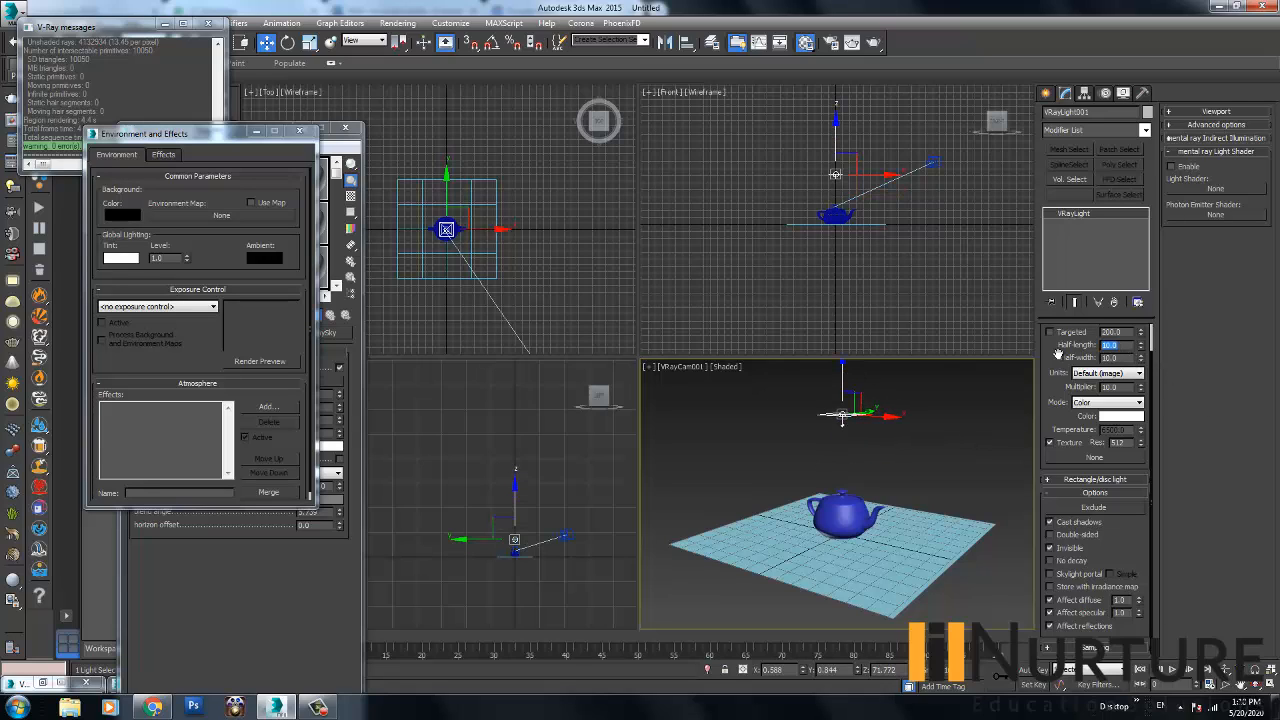
pyautogui.write('25')
pyautogui.press('Tab')
pyautogui.write('25')
pyautogui.press('Return')
pyautogui.click(873, 42)
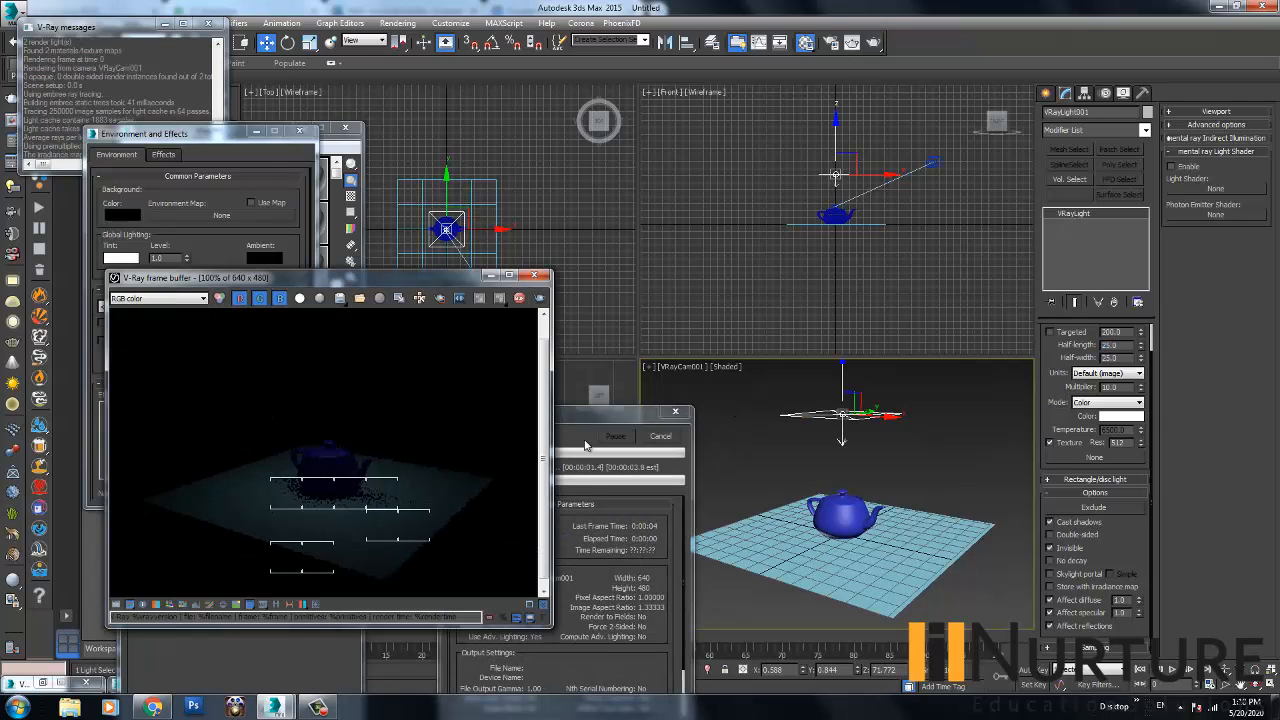
# - Set the plane light's multiplier to 25 and re-render the scene
pyautogui.moveTo(1124, 384); pyautogui.dragTo(1052, 387)
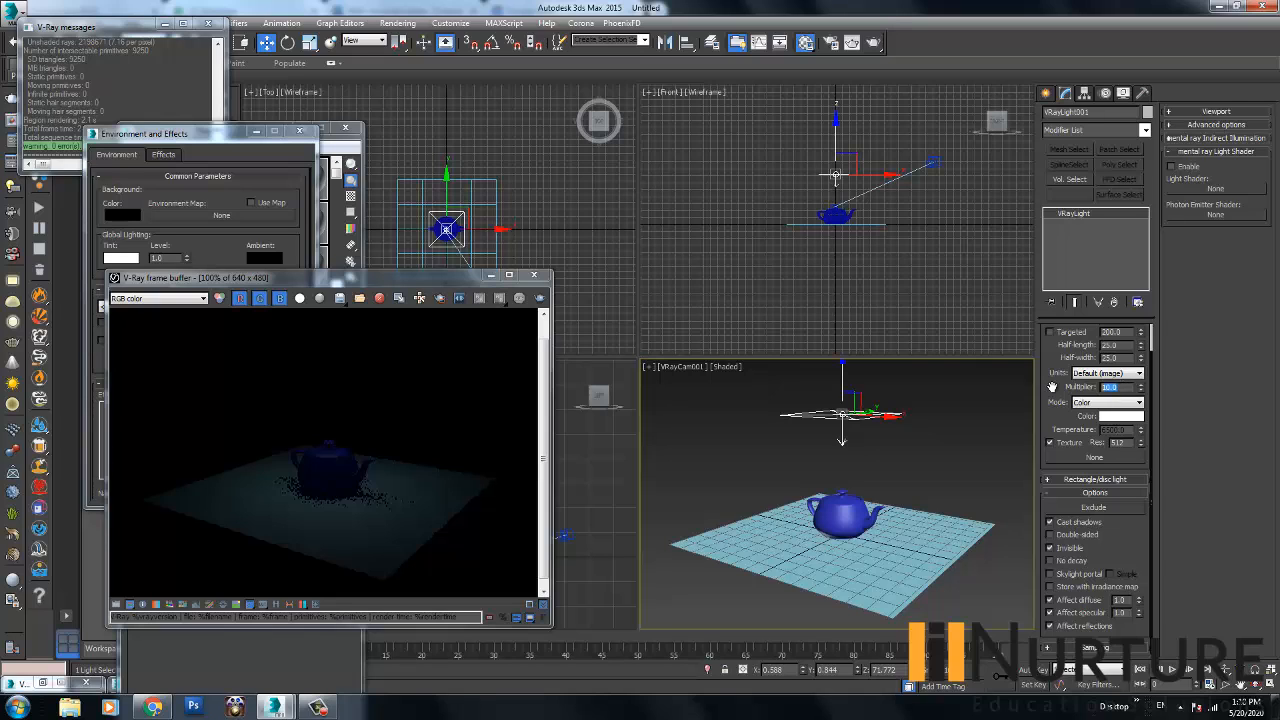
pyautogui.click(873, 42)
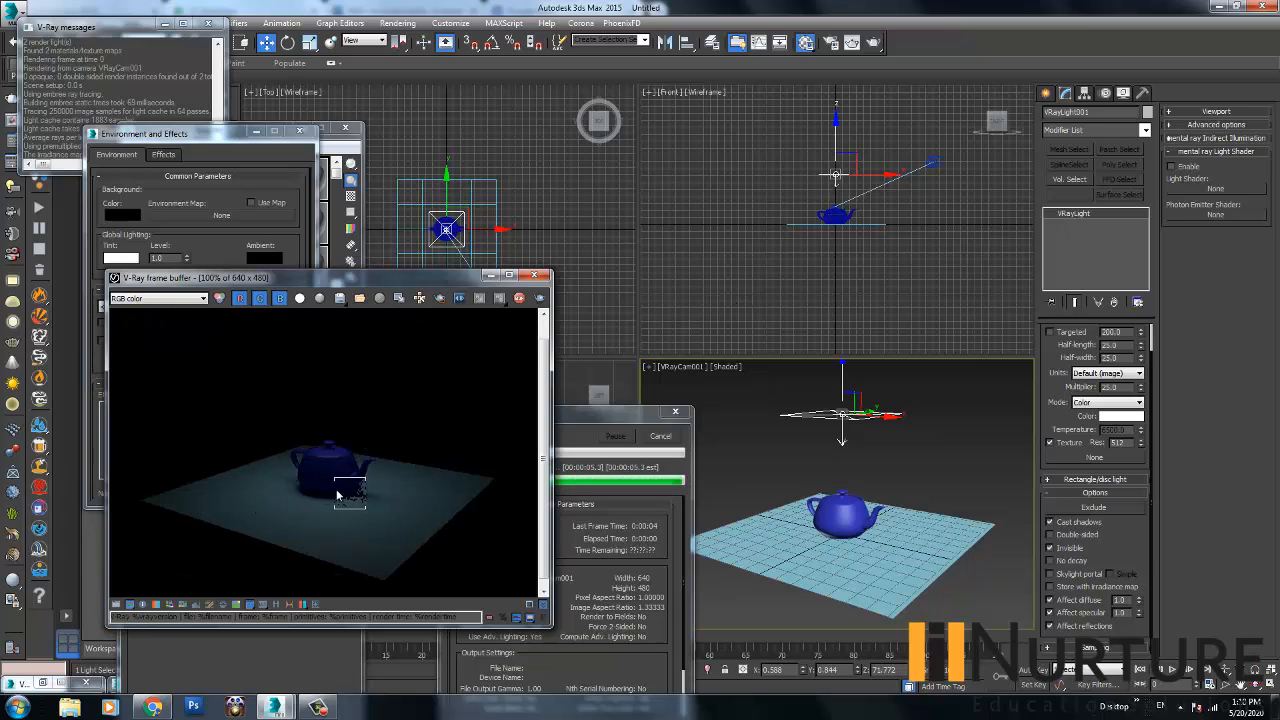
pyautogui.scroll(1, 350, 484)
pyautogui.scroll(-1, 338, 481)
# - Set the plane light's multiplier to 50 and re-render the scene
pyautogui.doubleClick(1108, 387)
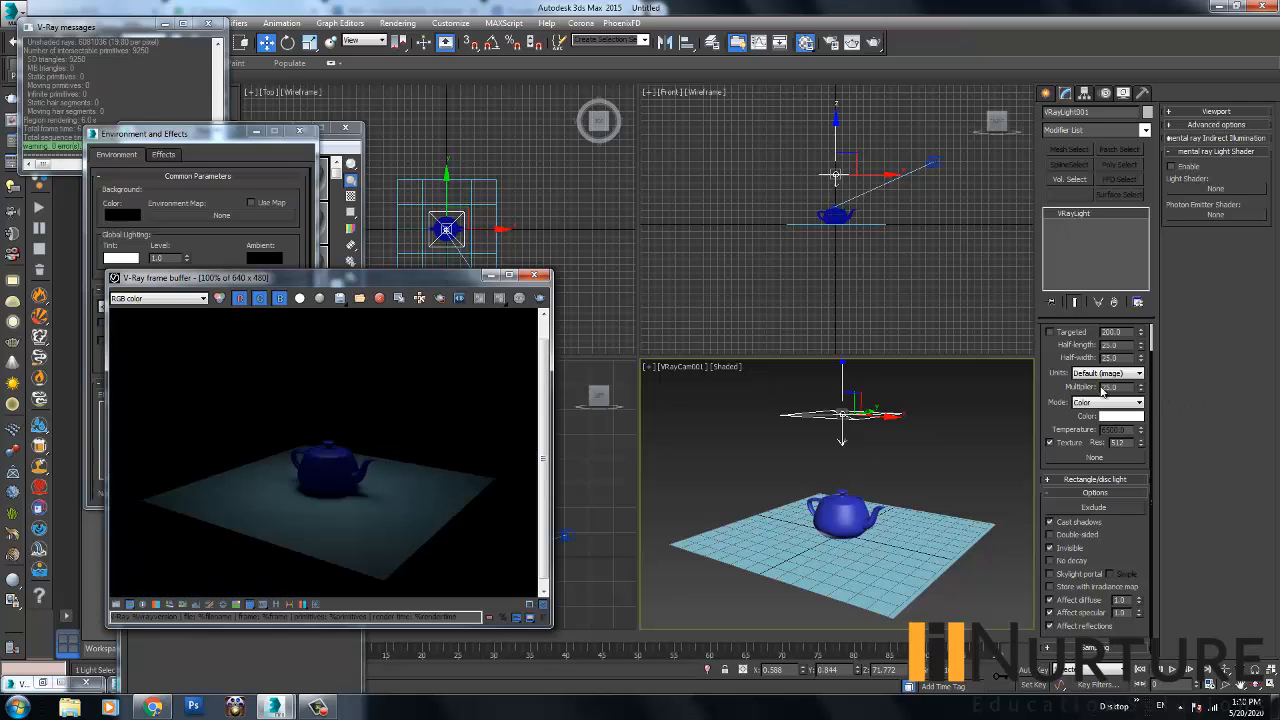
pyautogui.write('50')
pyautogui.press('Return')
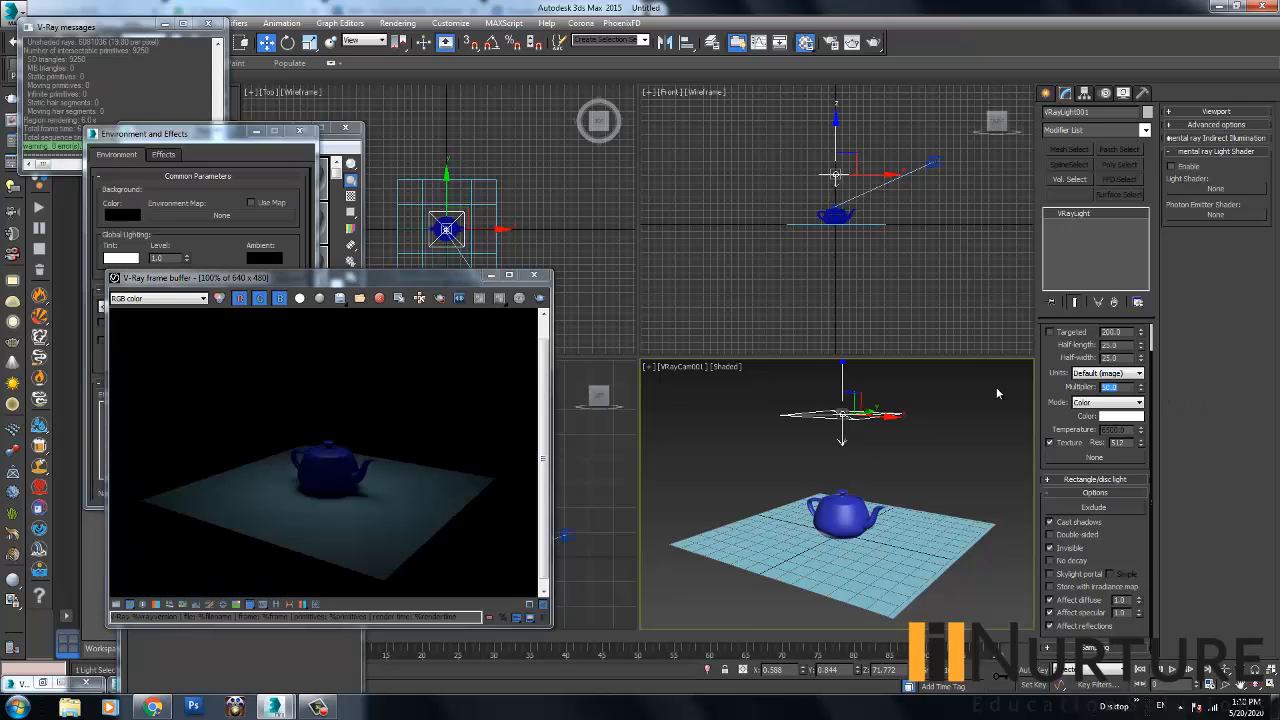
pyautogui.hotkey('shift', 'q')
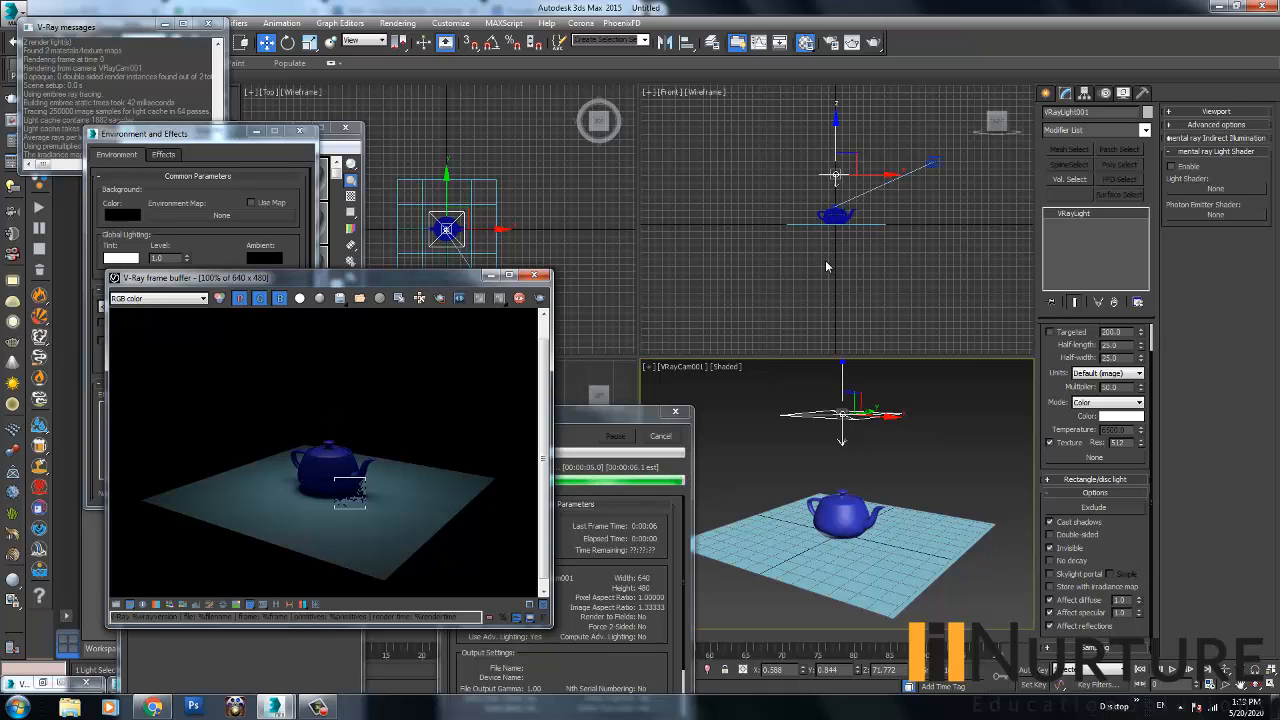
# - Tilt the plane light about 47.5° around Y, turn it toward the teapot, and move it to about X 49.5, Y 20.9
pyautogui.moveTo(514, 218); pyautogui.dragTo(554, 180, button='middle')
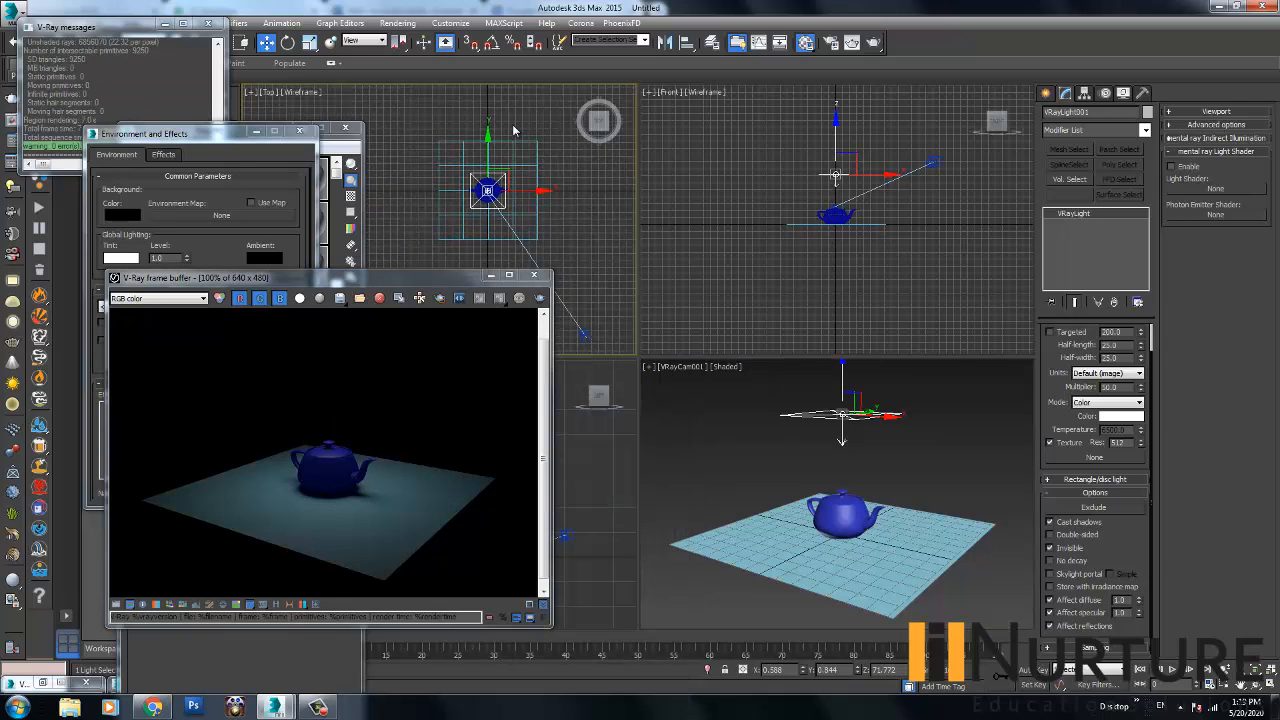
pyautogui.press('e')
pyautogui.moveTo(500, 193); pyautogui.dragTo(584, 200)
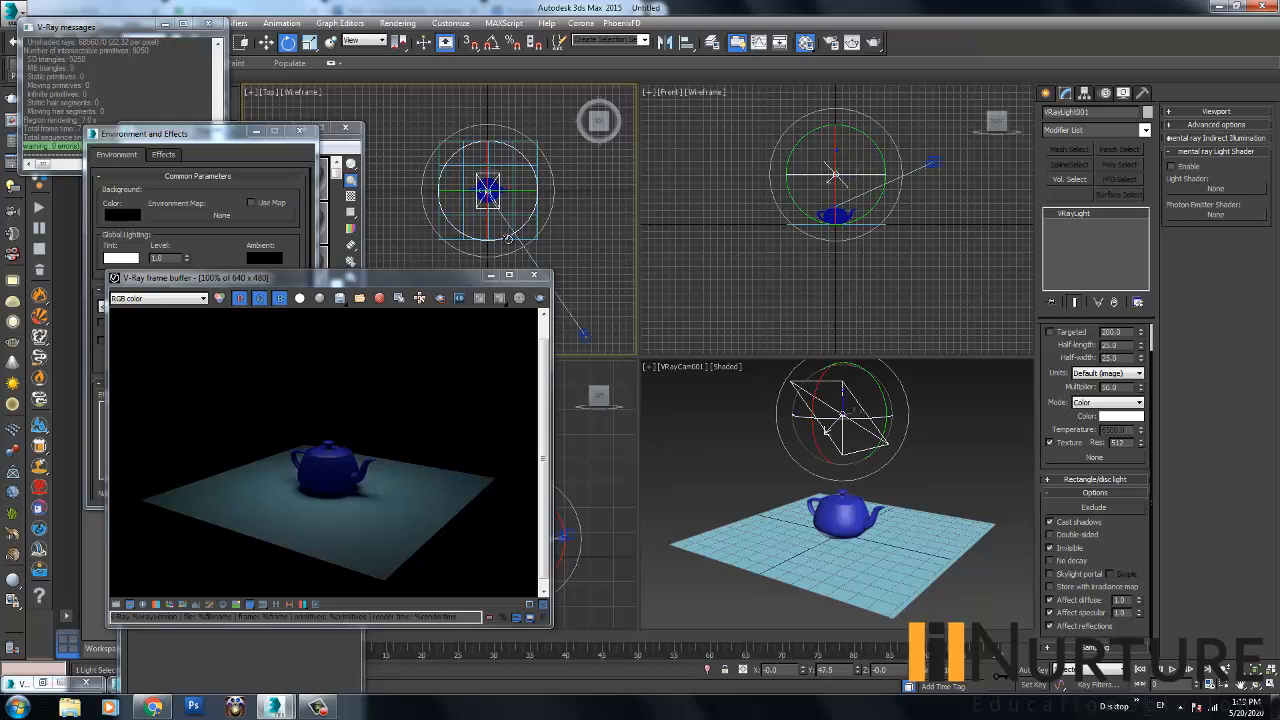
pyautogui.press('w')
pyautogui.moveTo(512, 175); pyautogui.dragTo(548, 160)
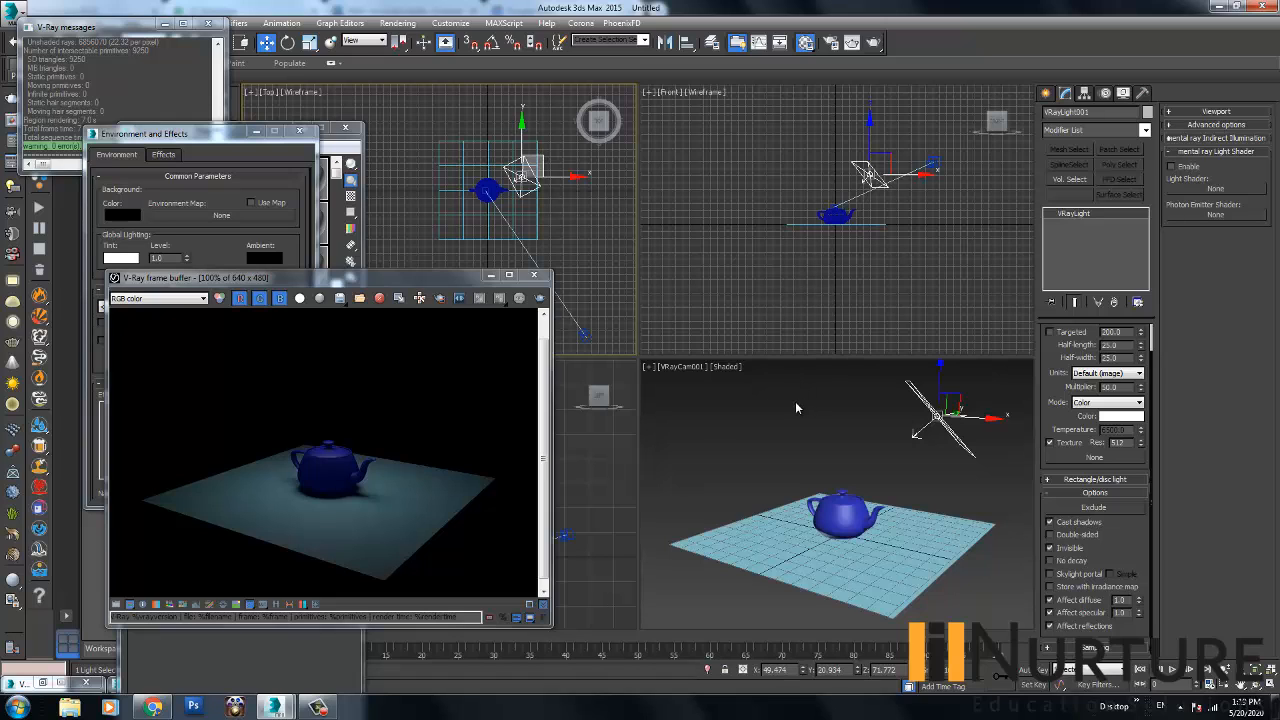
# - Re-render with the angled plane light and examine the teapot's shading and shadow at different magnifications
pyautogui.click(316, 476)
pyautogui.click(539, 298)
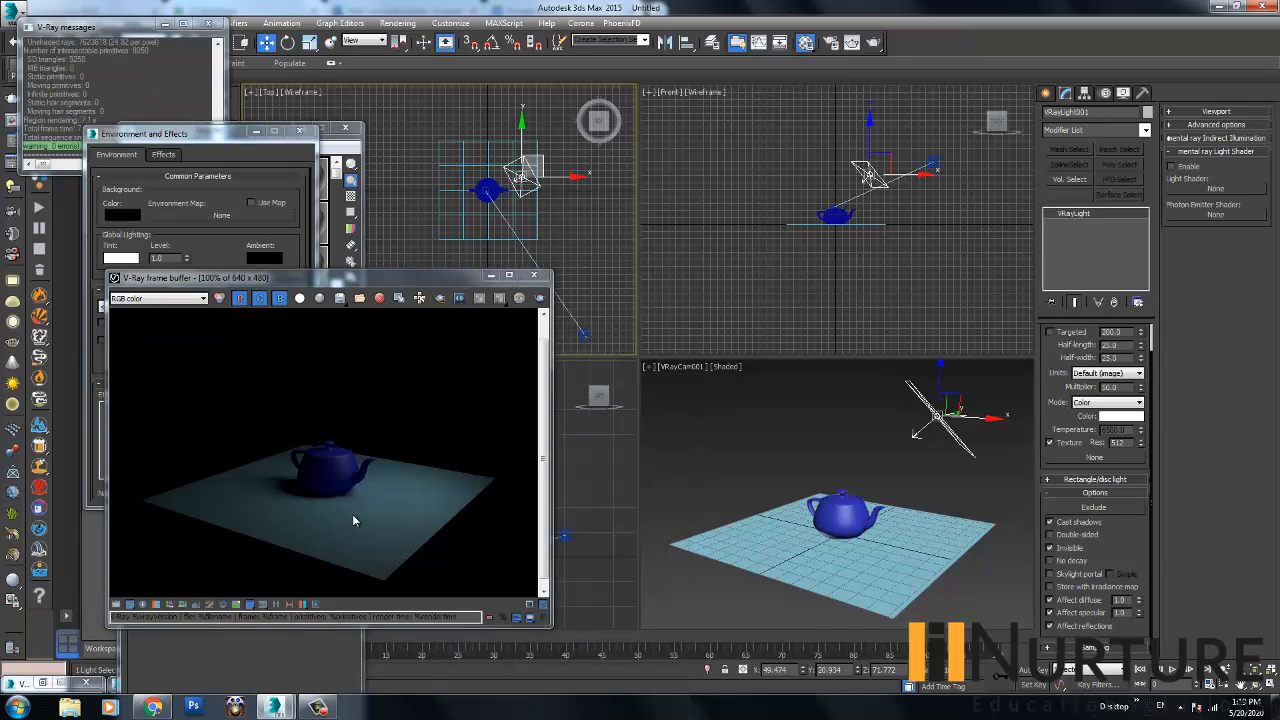
pyautogui.click(303, 472)
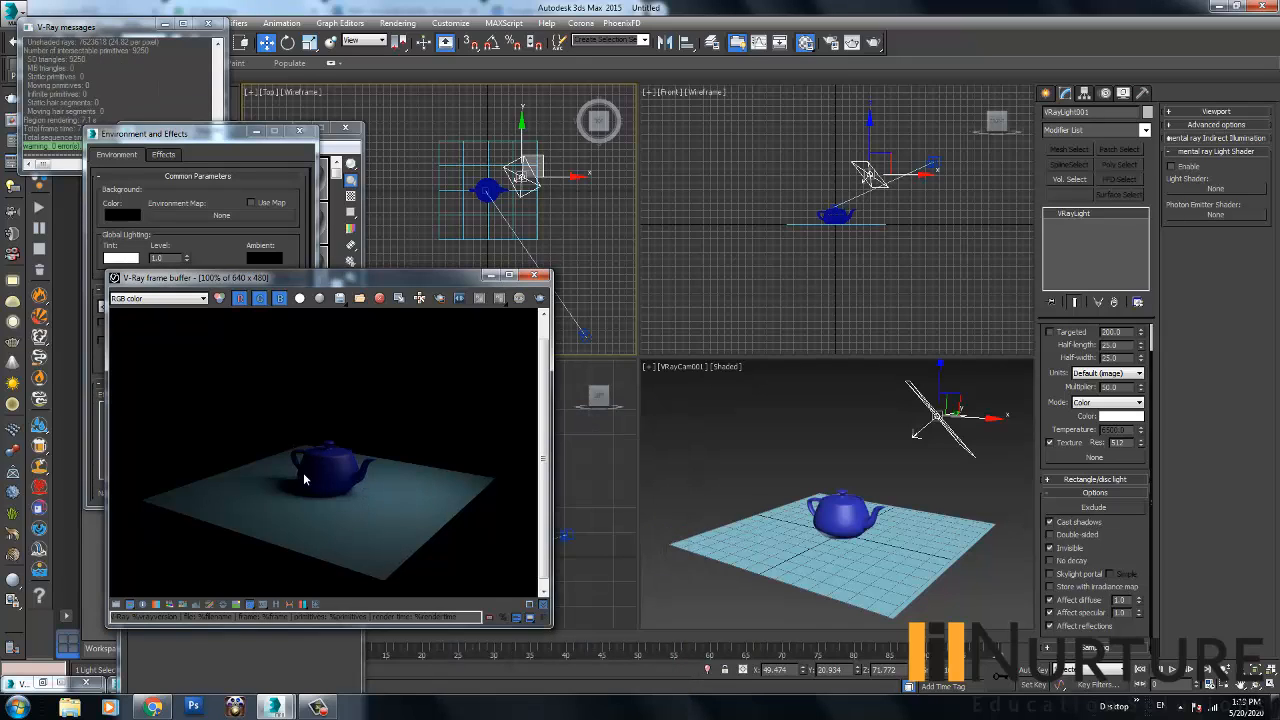
pyautogui.scroll(2, 303, 472)
pyautogui.scroll(-3, 332, 442)
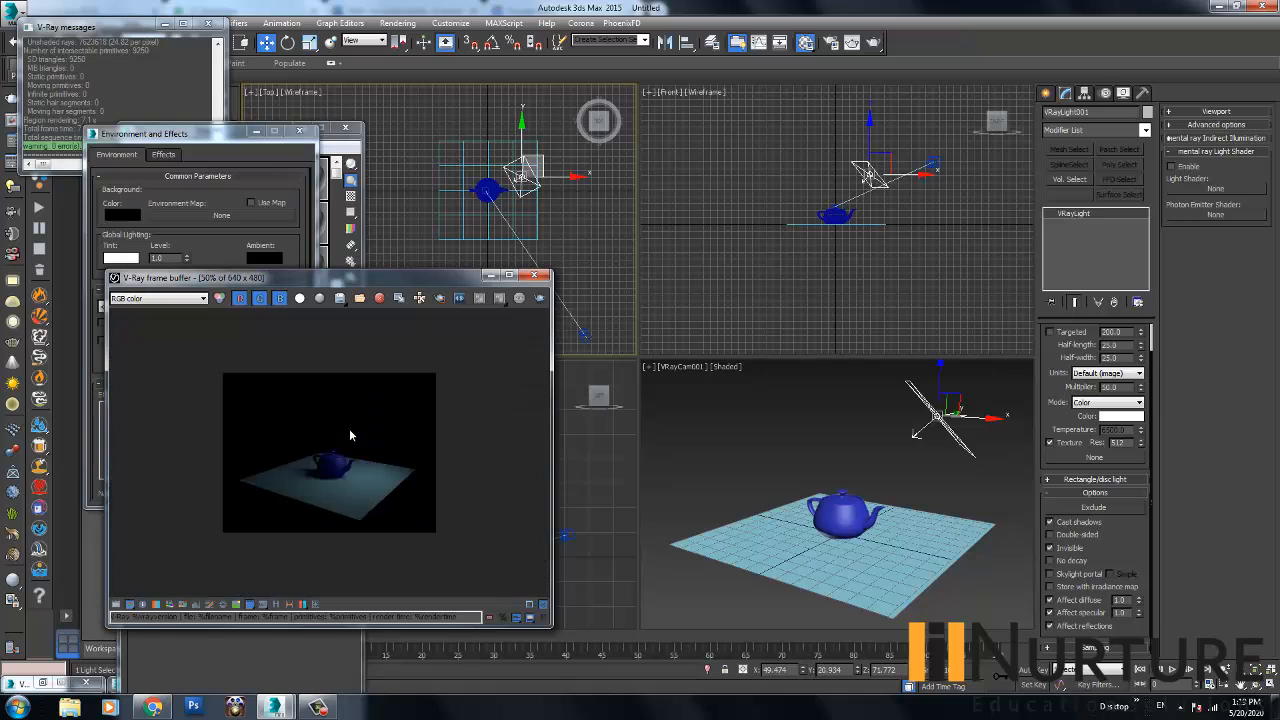
pyautogui.scroll(2, 326, 485)
pyautogui.scroll(-1, 326, 485)
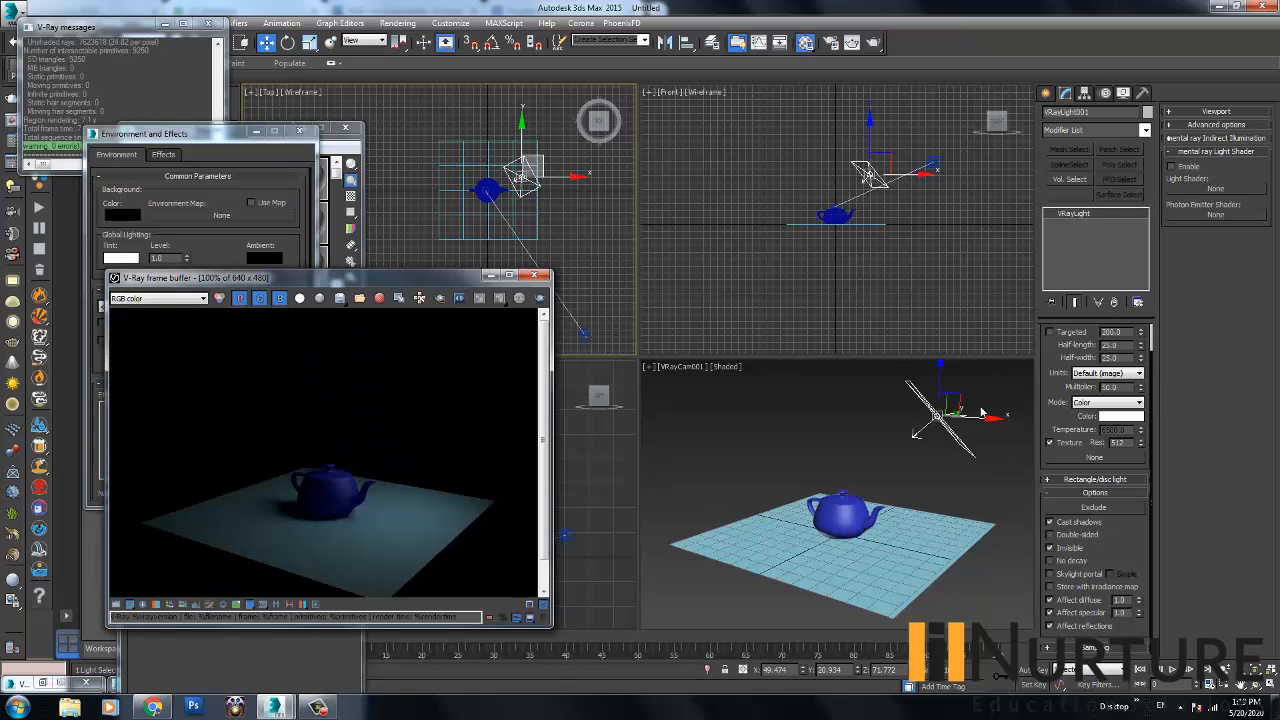
# - Switch the plane light's color mode to Temperature and set the temperature to 3000
pyautogui.click(911, 422)
pyautogui.click(933, 412)
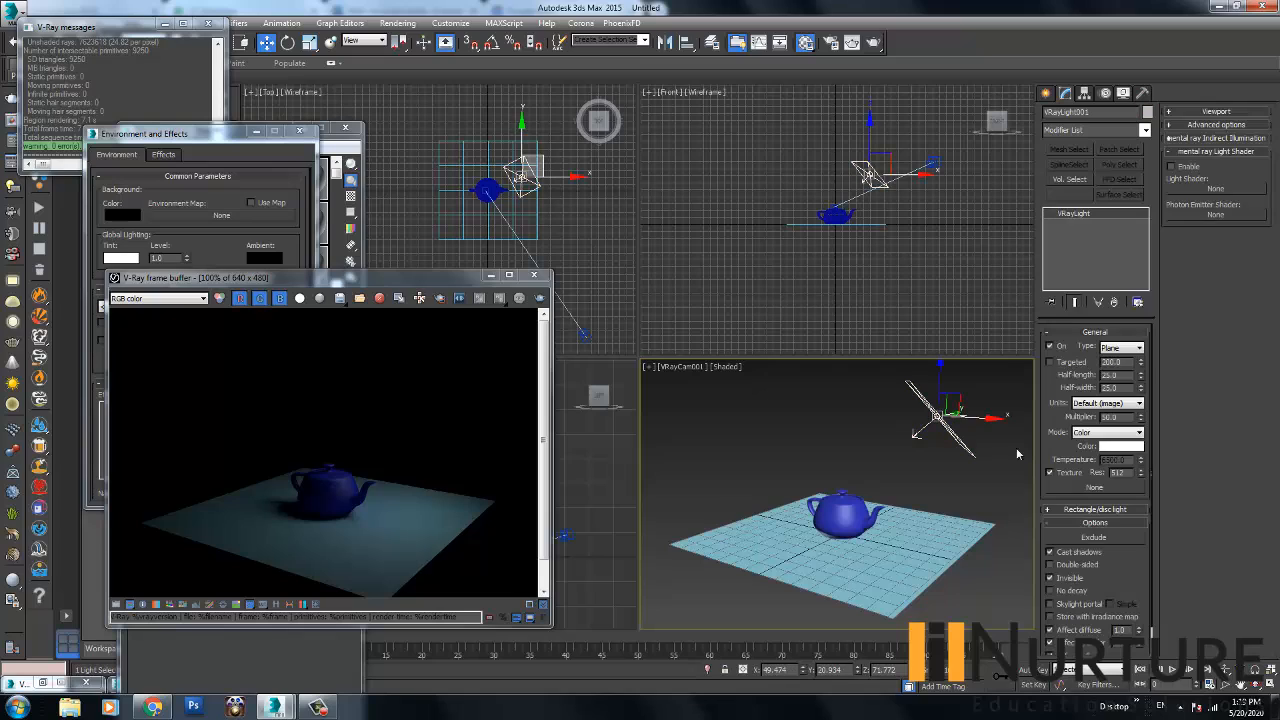
pyautogui.click(1094, 434)
pyautogui.click(1096, 434)
pyautogui.click(1097, 459)
pyautogui.write('3000')
pyautogui.press('Return')
# - Run a test render with the warm light color, stop it early, and enlarge the image to 200% around the teapot
pyautogui.hotkey('shift', 'q')
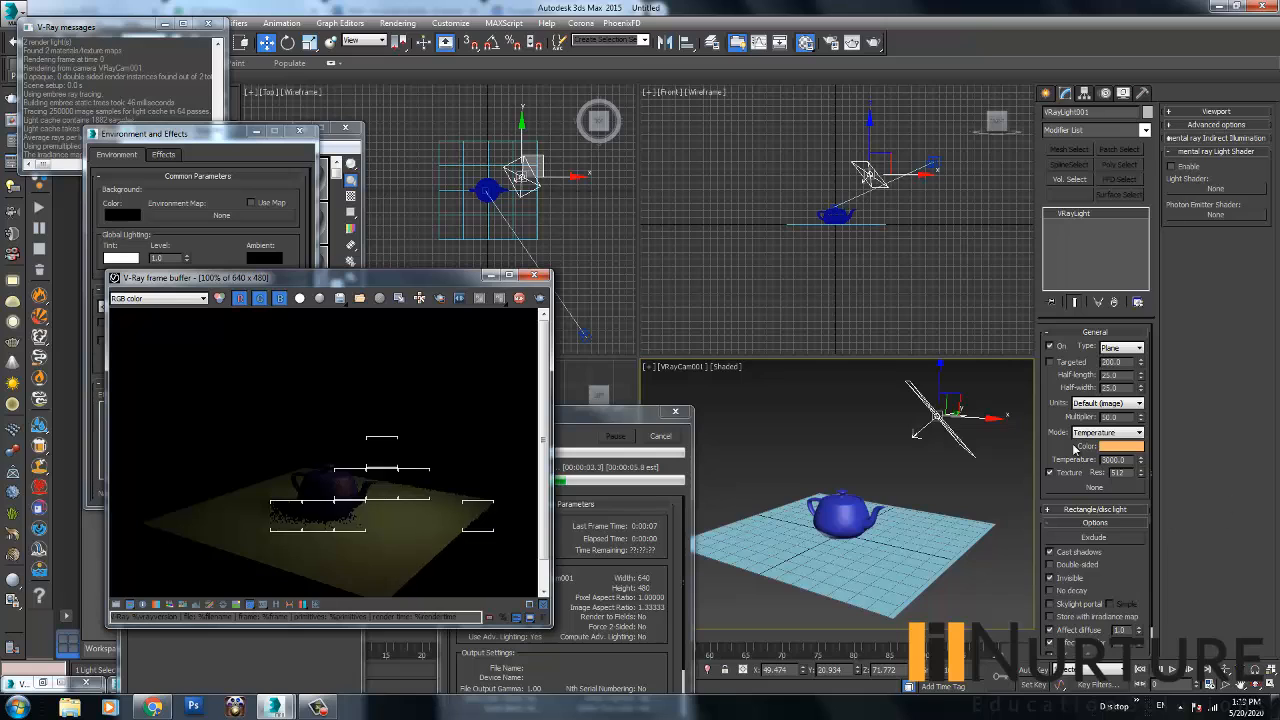
pyautogui.click(667, 440)
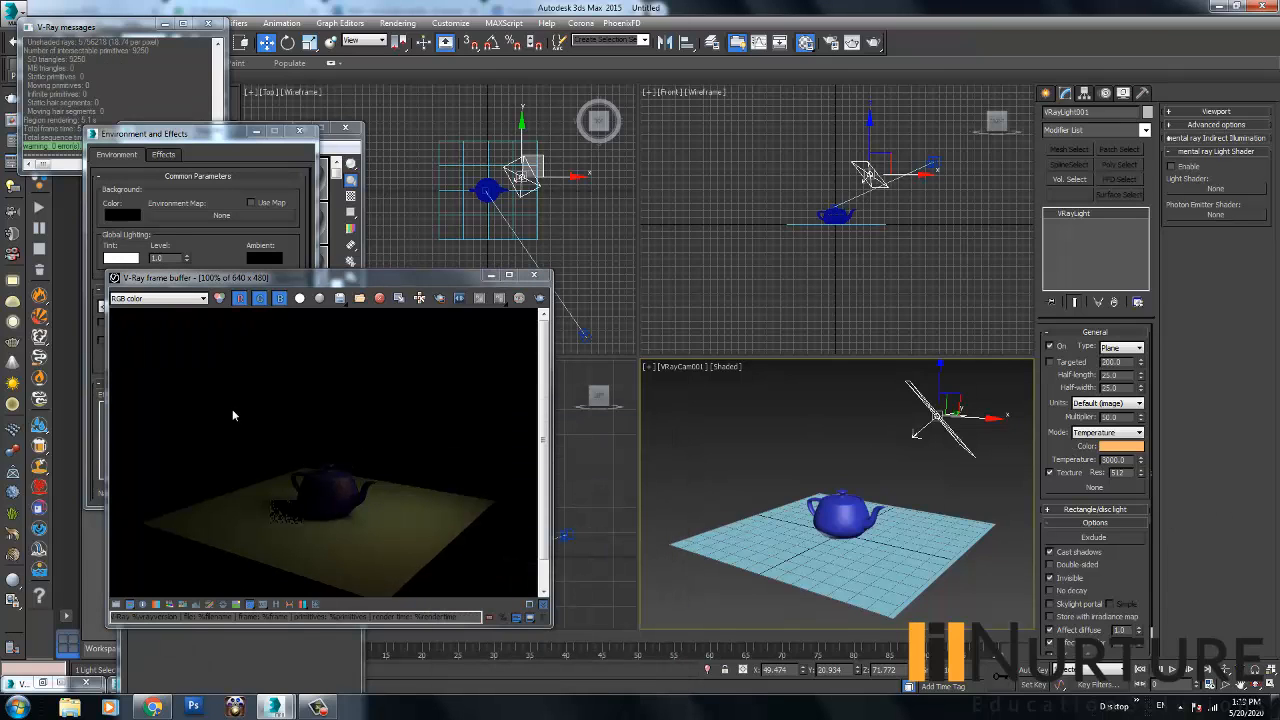
pyautogui.scroll(1, 326, 550)
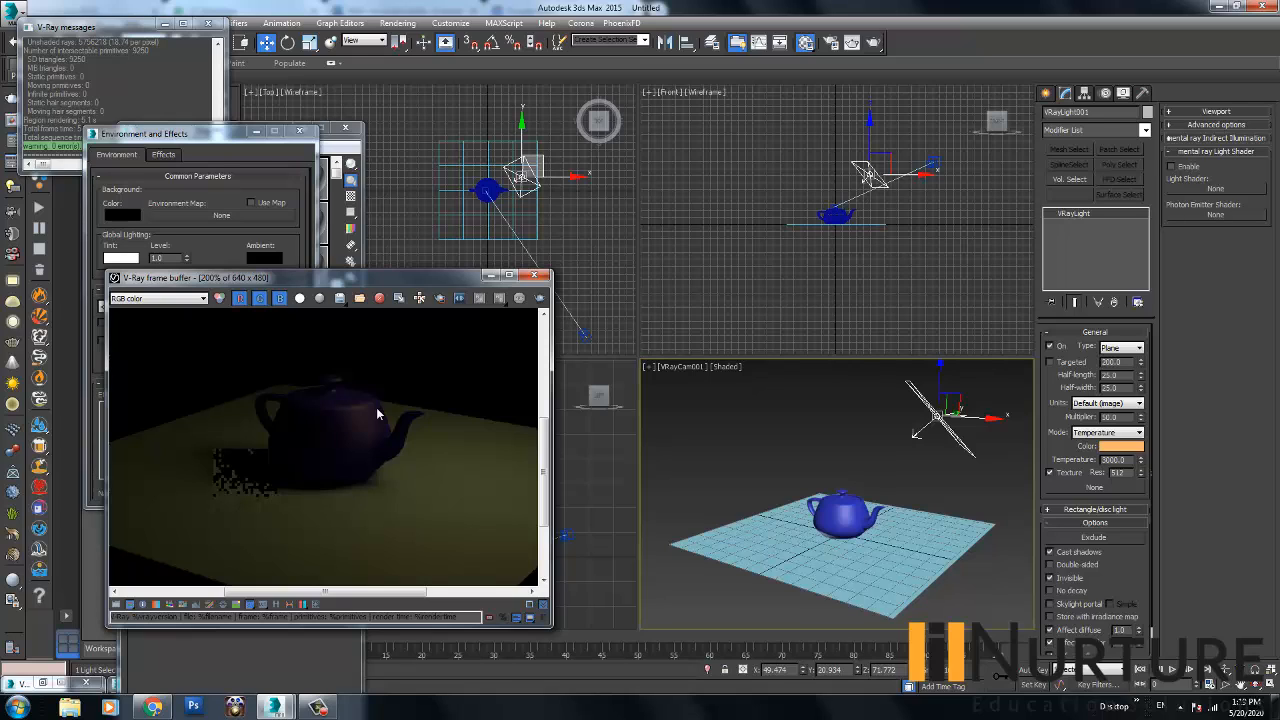
# - Enable the V-Ray GI environment and set its color to a saturated blue
pyautogui.scroll(-1, 376, 413)
pyautogui.click(833, 43)
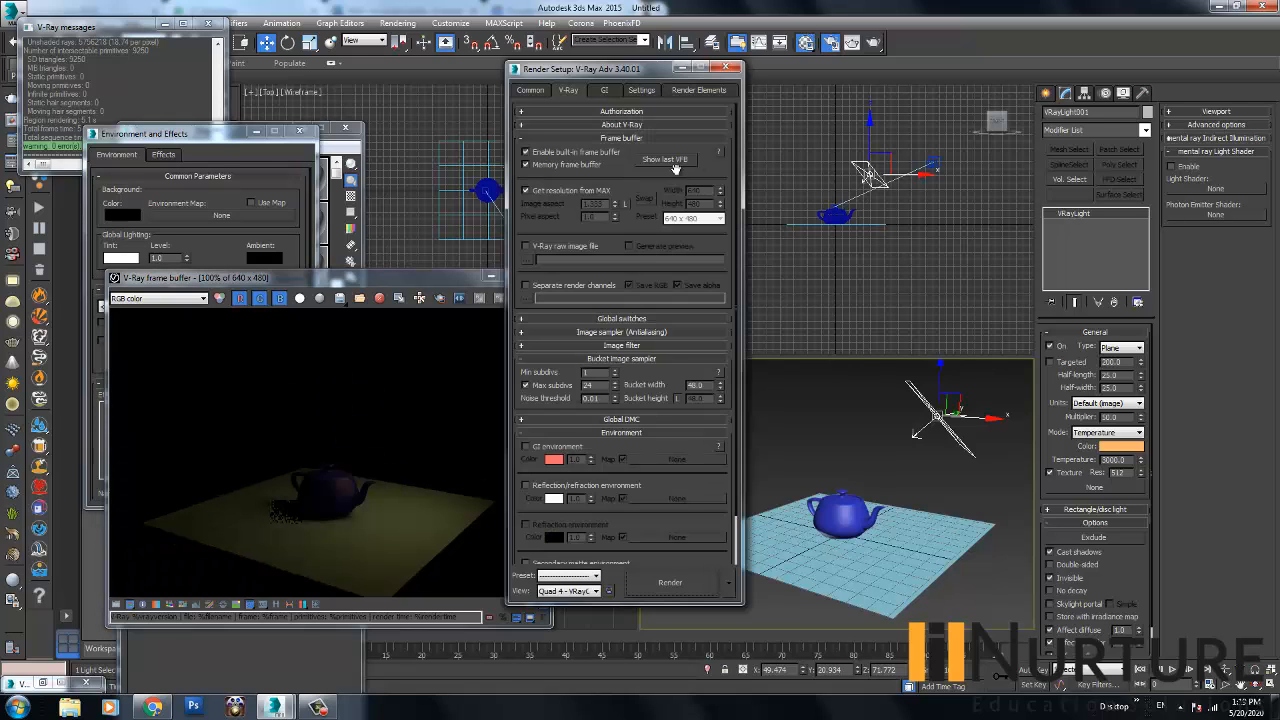
pyautogui.click(530, 447)
pyautogui.click(553, 459)
pyautogui.moveTo(290, 105); pyautogui.dragTo(393, 95)
pyautogui.click(492, 198)
pyautogui.click(305, 537)
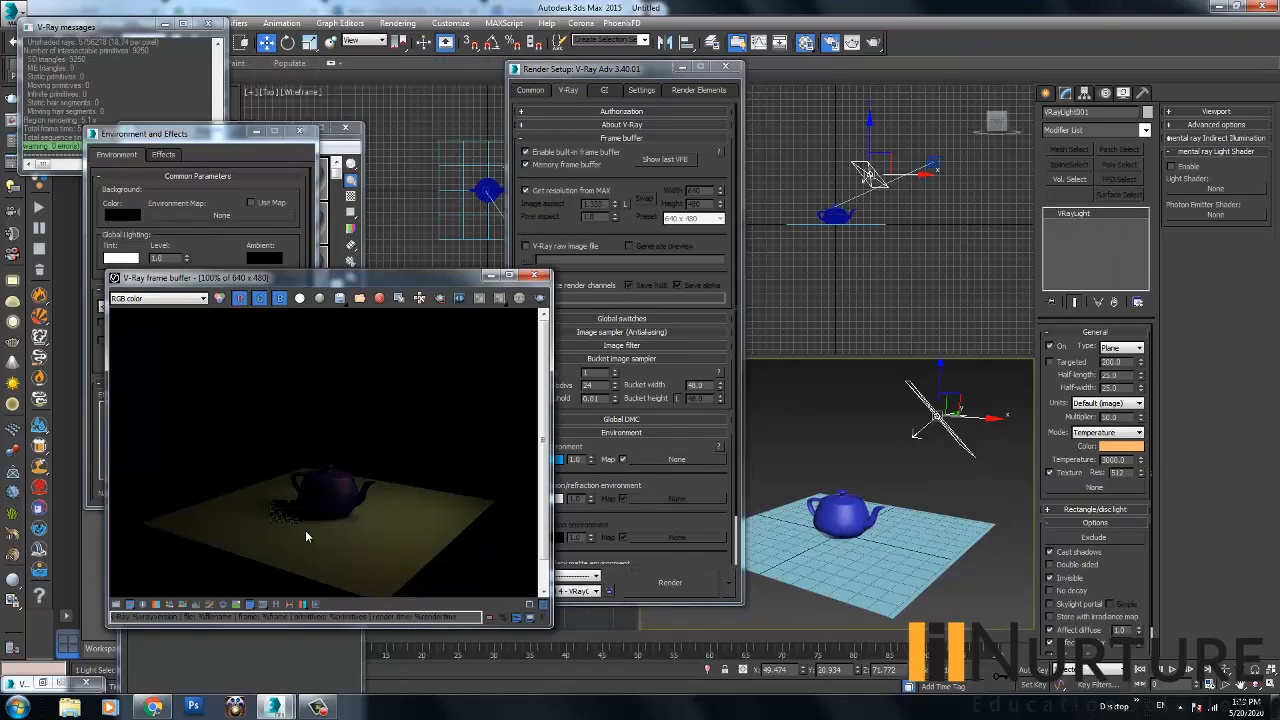
# - Render the scene with the blue GI environment and duplicate the result to a separate frame buffer copy
pyautogui.click(540, 298)
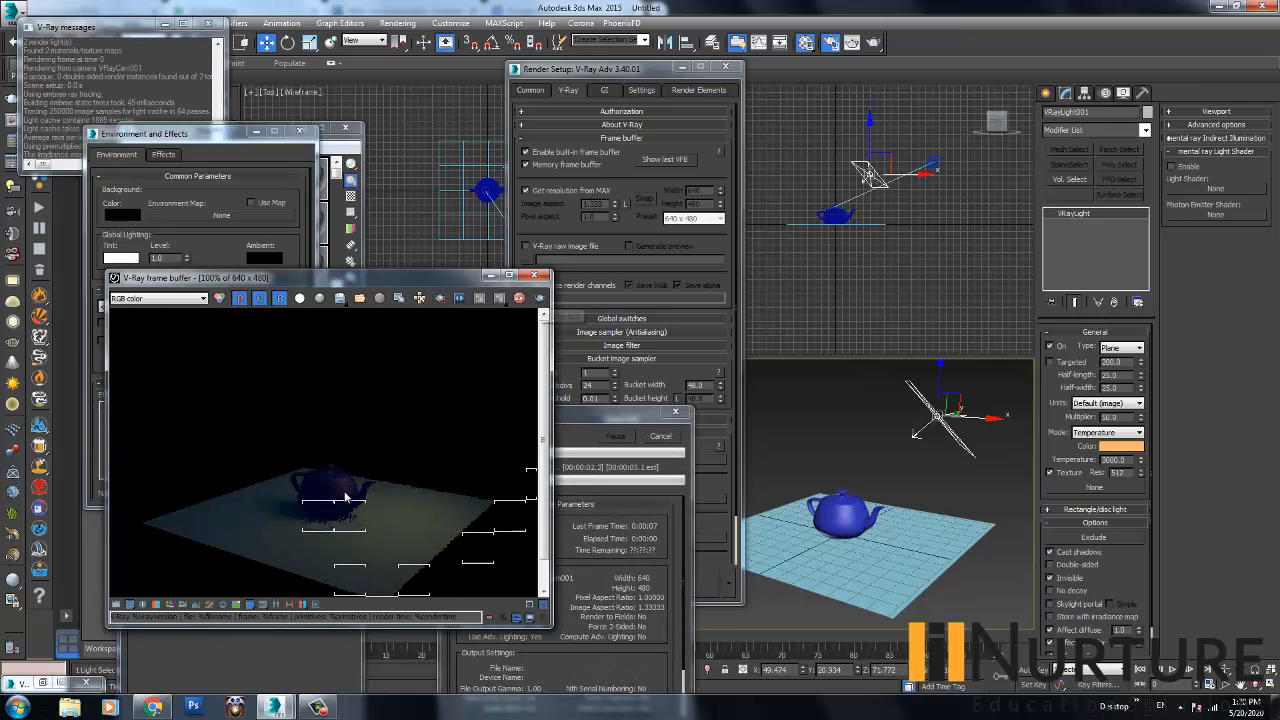
pyautogui.scroll(1, 281, 476)
pyautogui.scroll(-1, 310, 497)
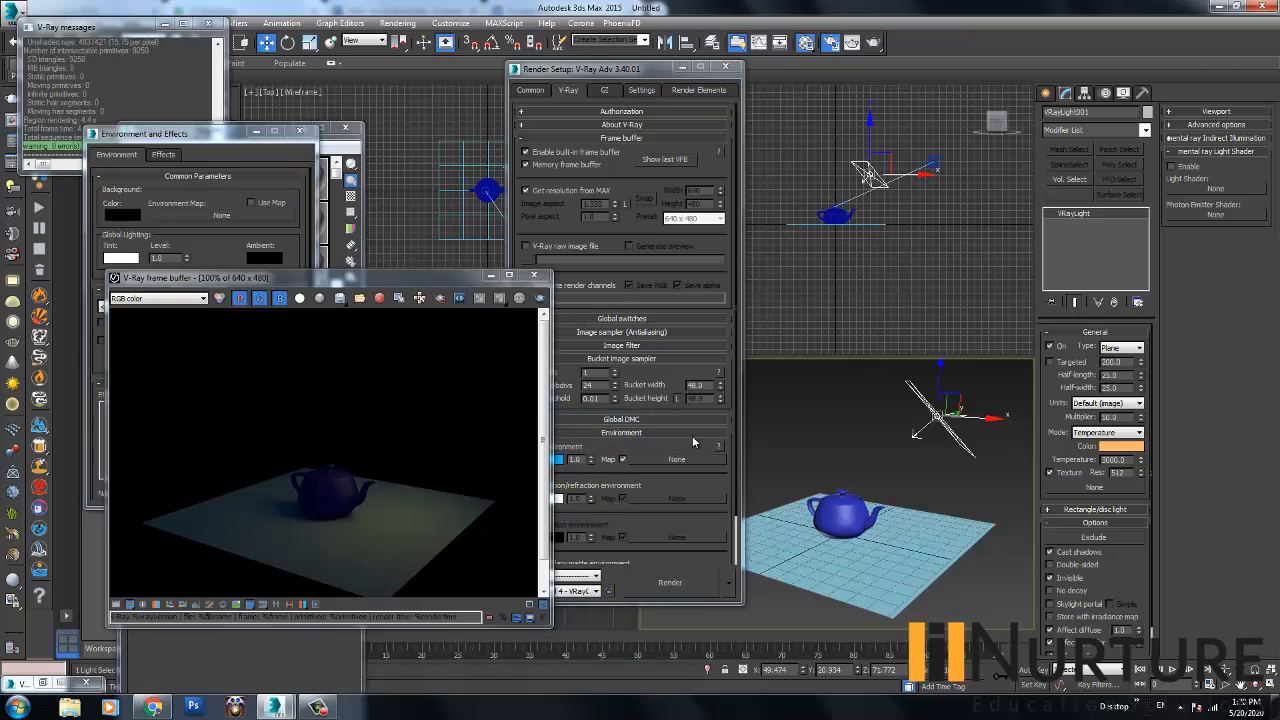
pyautogui.moveTo(622, 72); pyautogui.dragTo(675, 74)
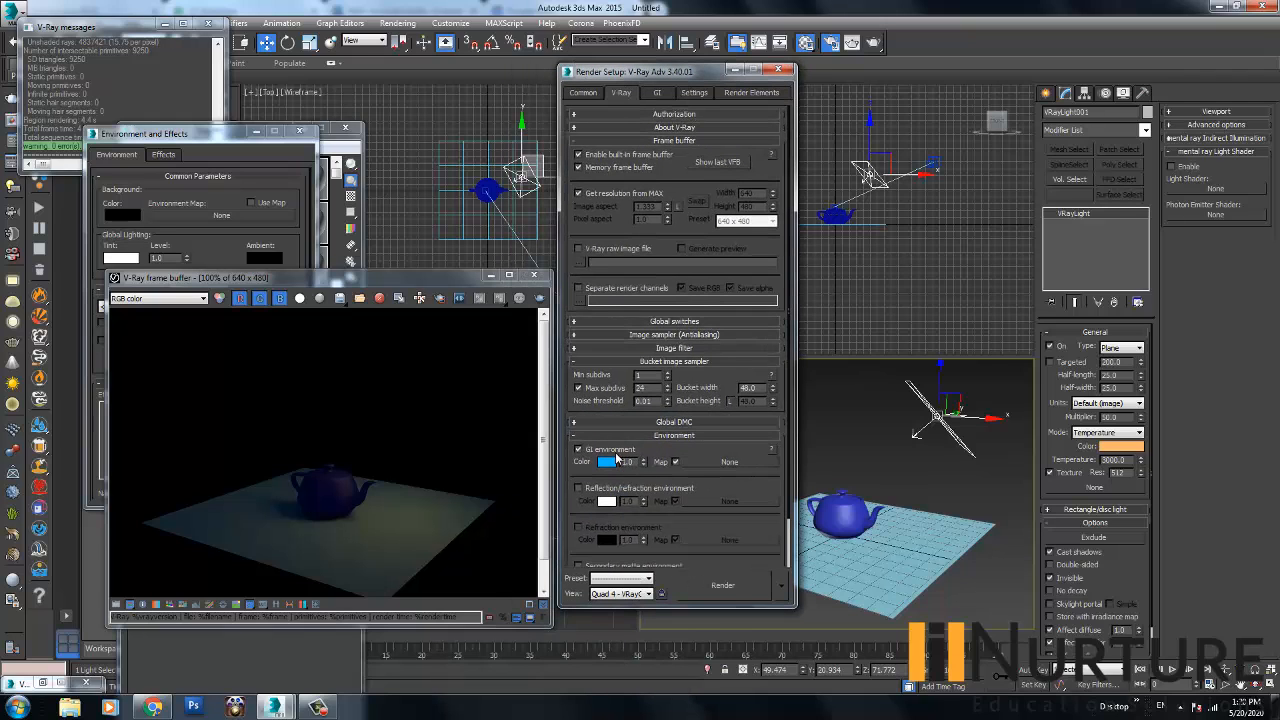
pyautogui.click(401, 298)
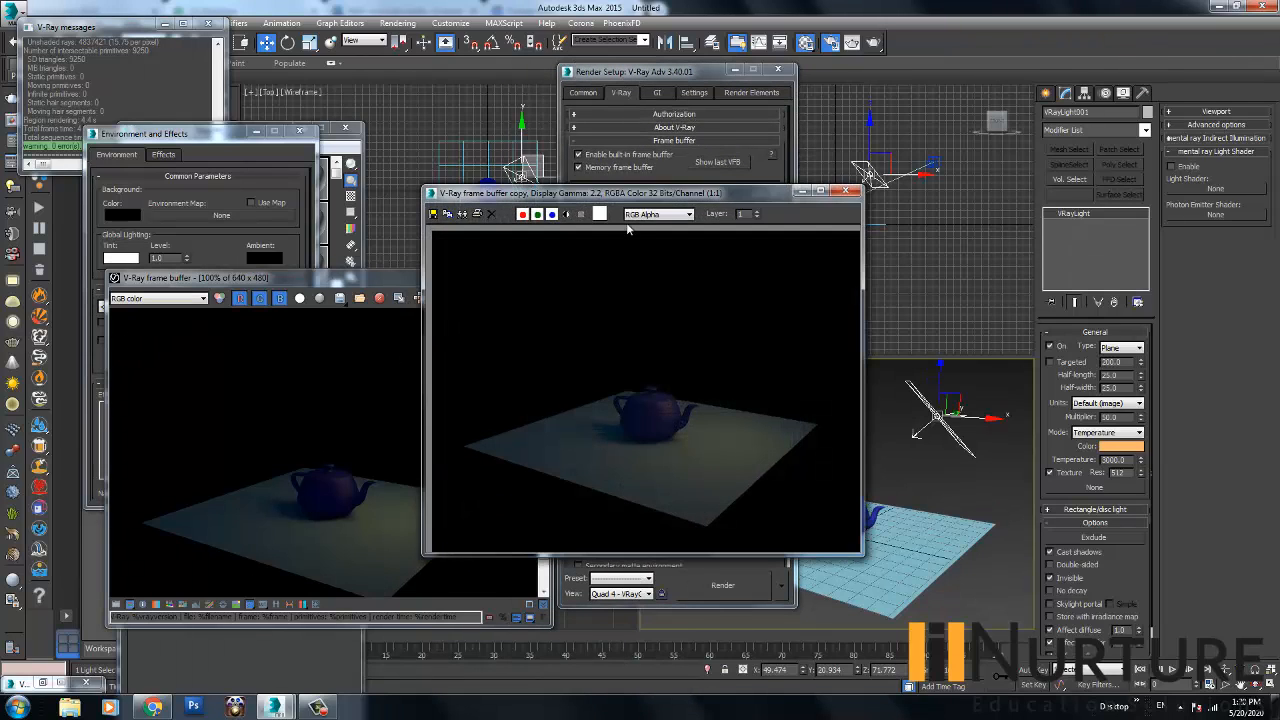
pyautogui.click(315, 283)
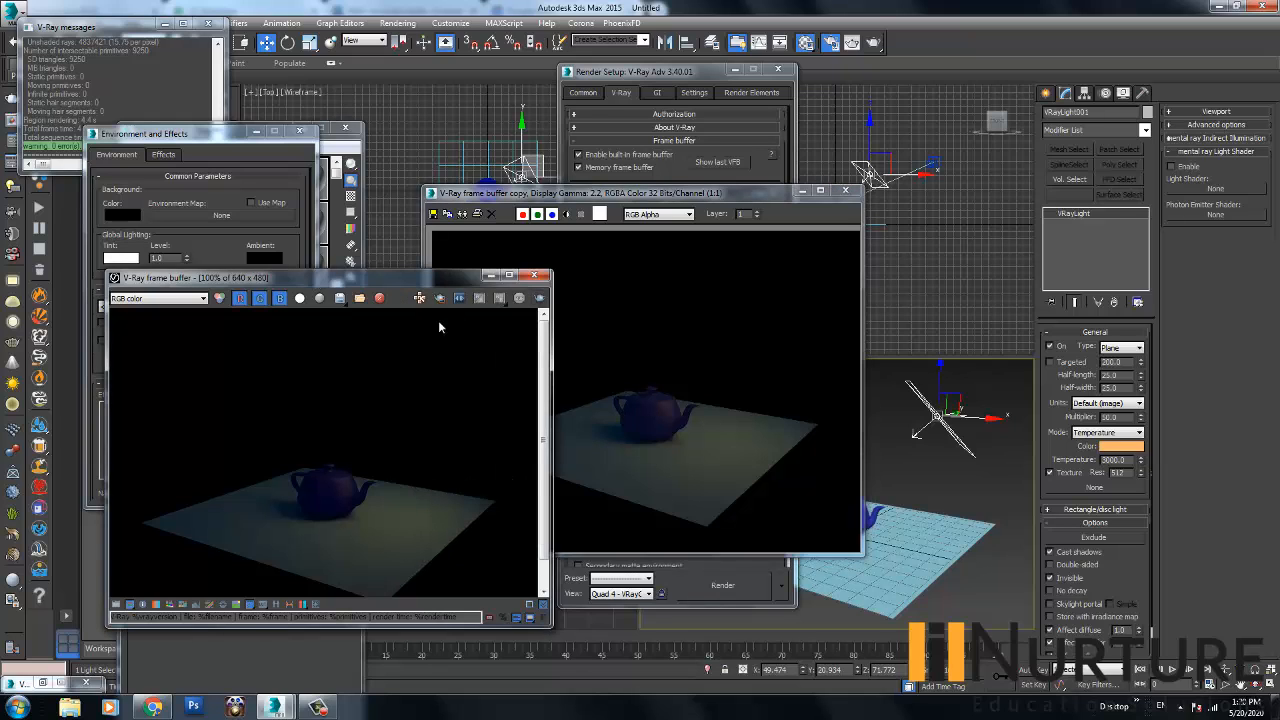
# - Re-render the scene, place the new image beside the copy, and compare the teapot's tint and shadow at 200%
pyautogui.click(519, 298)
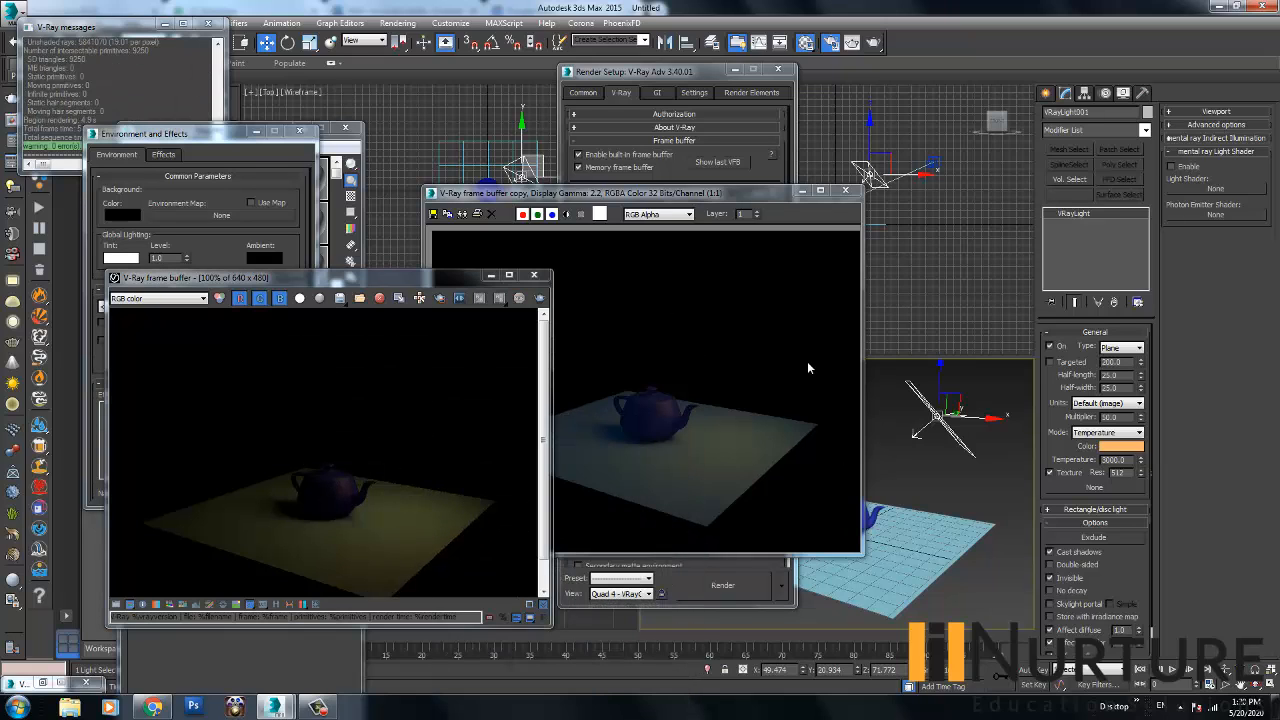
pyautogui.moveTo(442, 281); pyautogui.dragTo(470, 197)
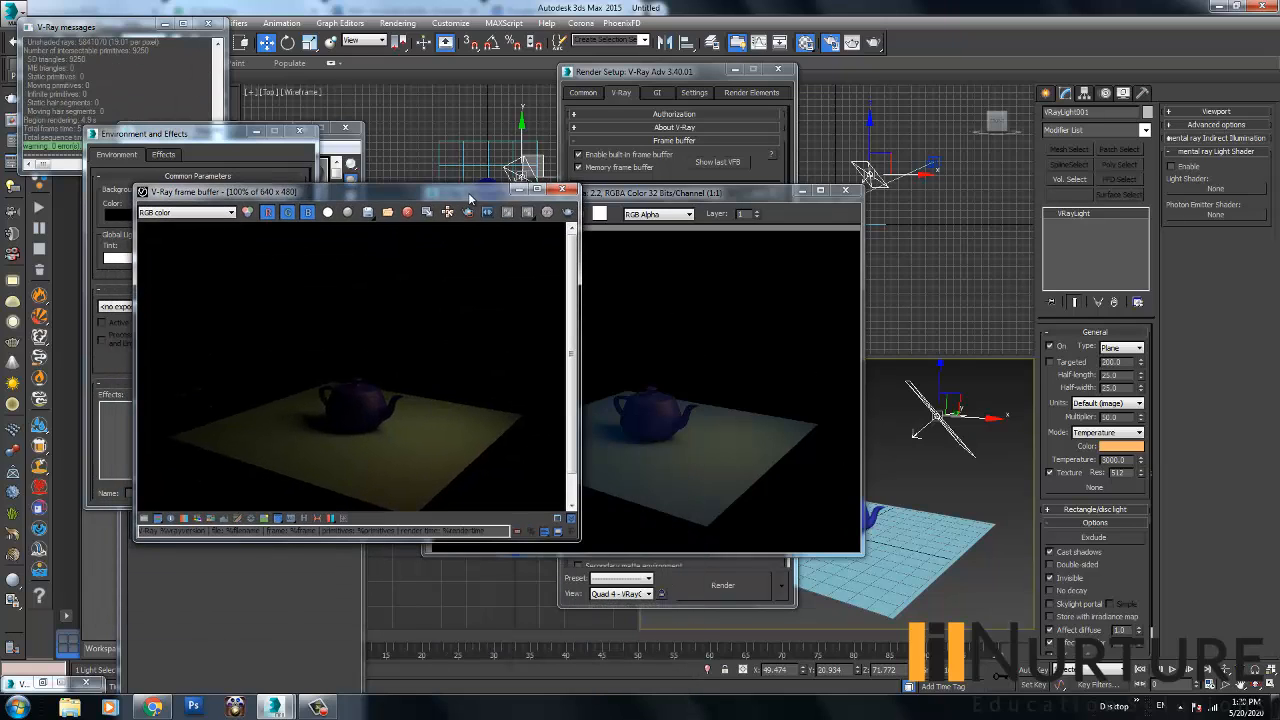
pyautogui.scroll(2, 370, 394)
pyautogui.scroll(-2, 379, 366)
pyautogui.scroll(1, 354, 445)
pyautogui.click(691, 391)
pyautogui.scroll(1, 654, 392)
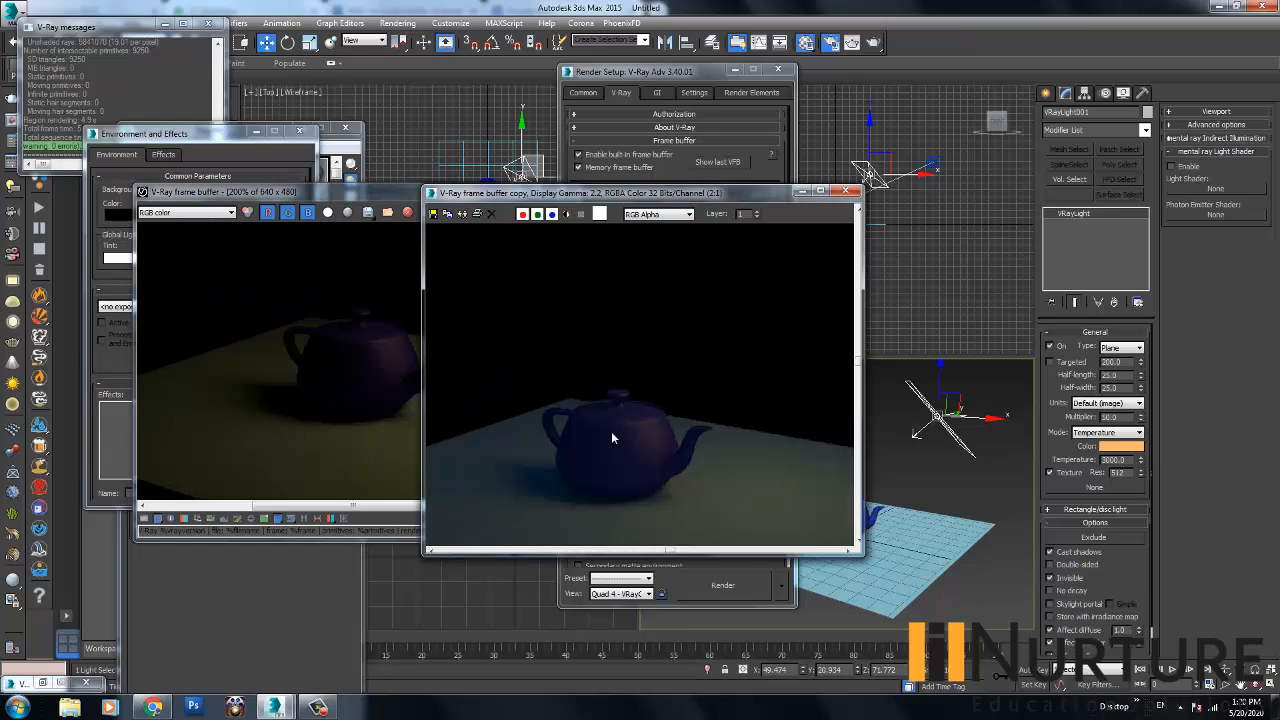
pyautogui.scroll(-1, 605, 440)
pyautogui.scroll(1, 643, 446)
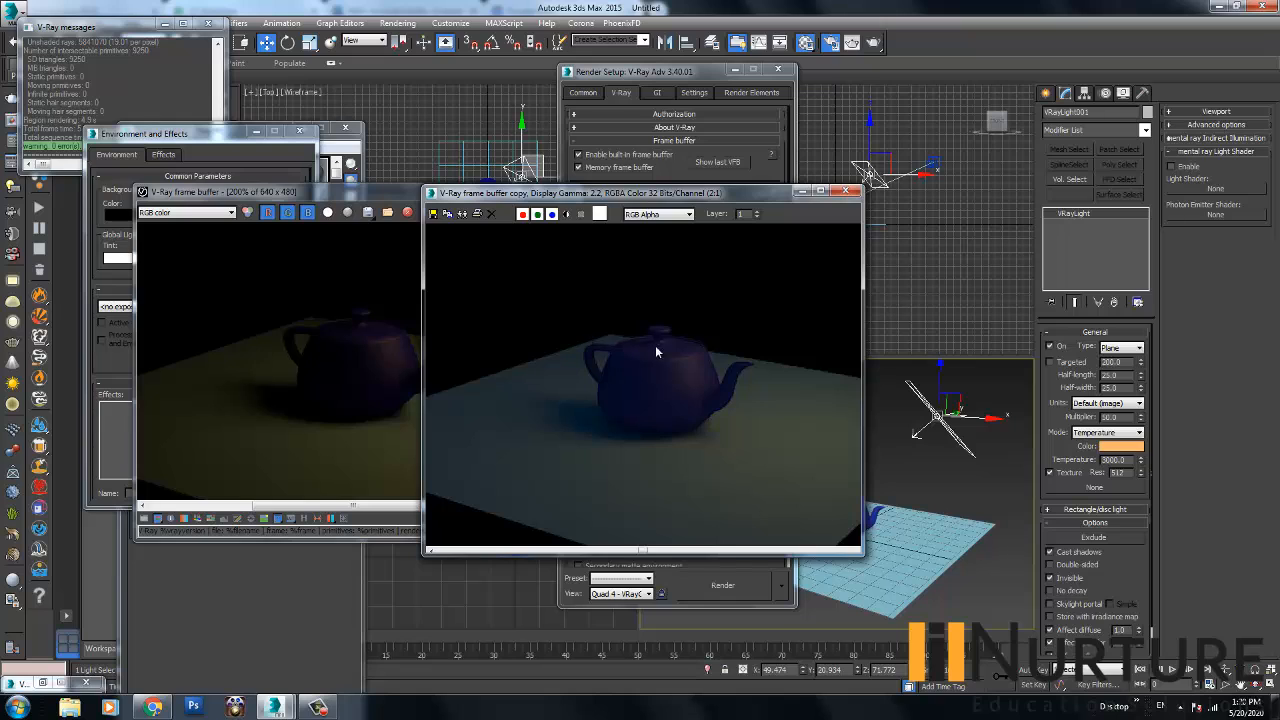
pyautogui.moveTo(352, 190); pyautogui.dragTo(294, 217)
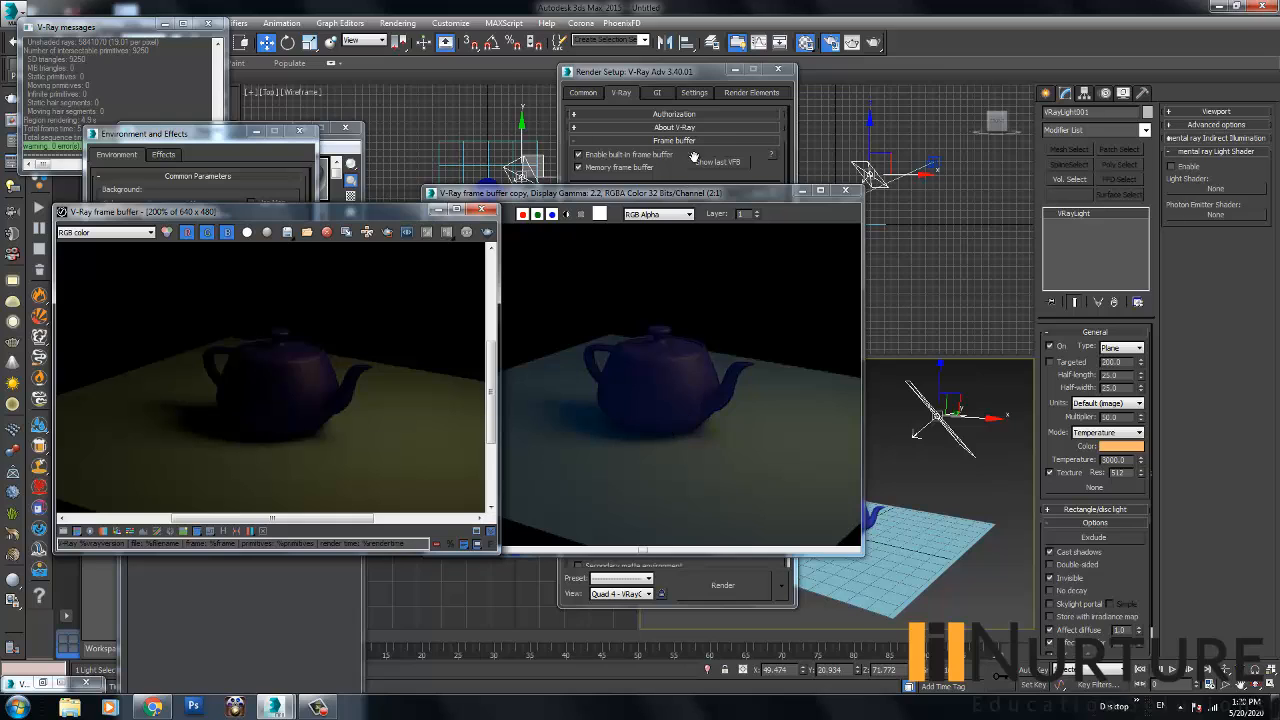
# - Lighten the GI environment color to a pale blue by raising its whiteness
pyautogui.click(685, 76)
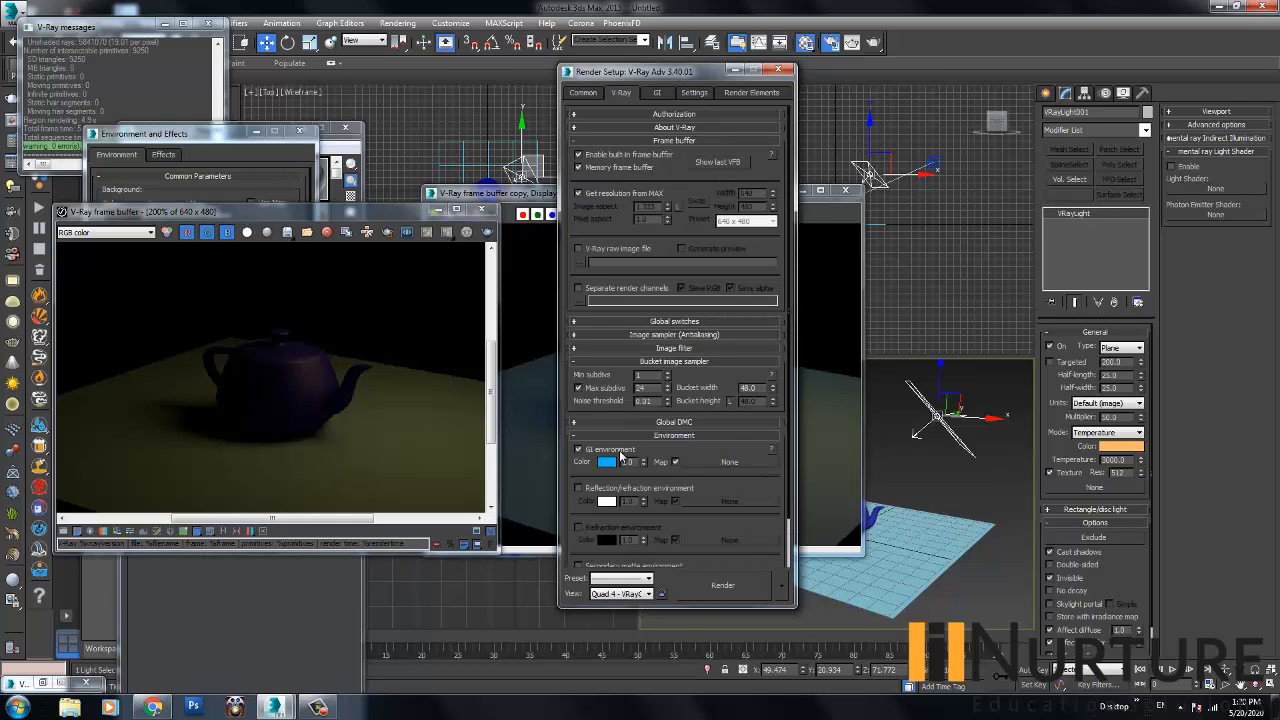
pyautogui.click(604, 461)
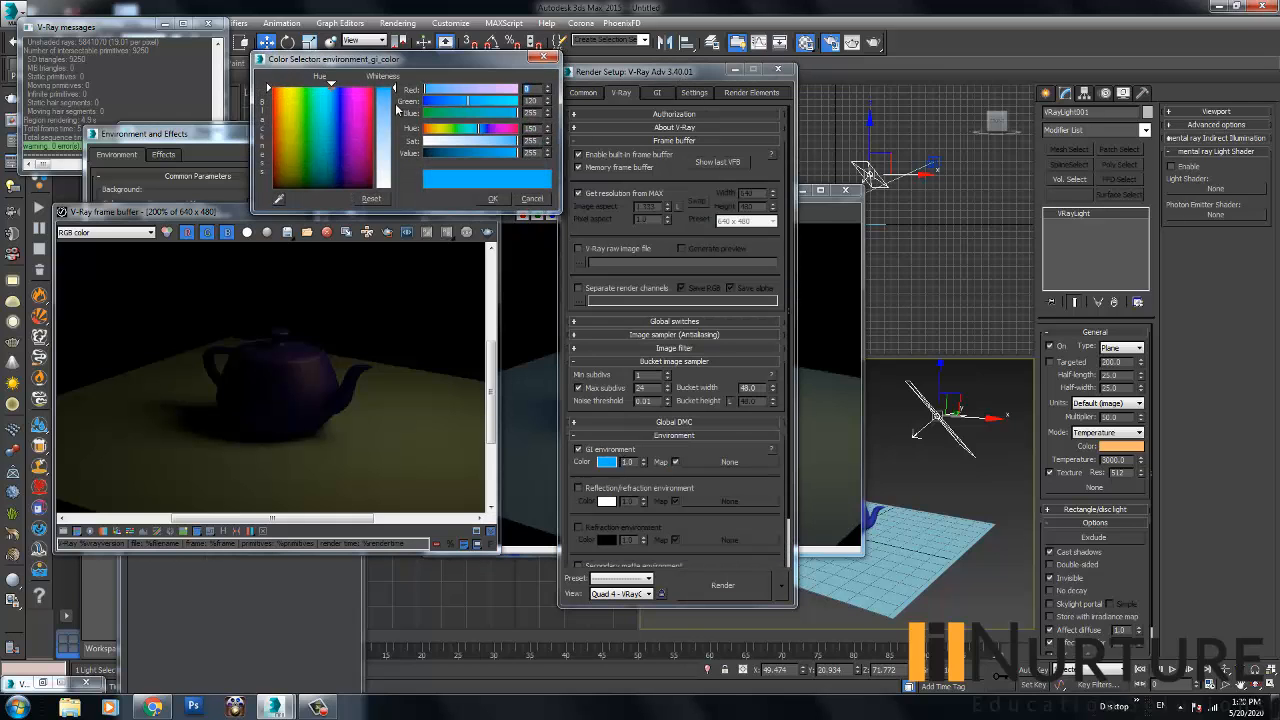
pyautogui.moveTo(395, 108); pyautogui.dragTo(394, 137)
pyautogui.click(491, 203)
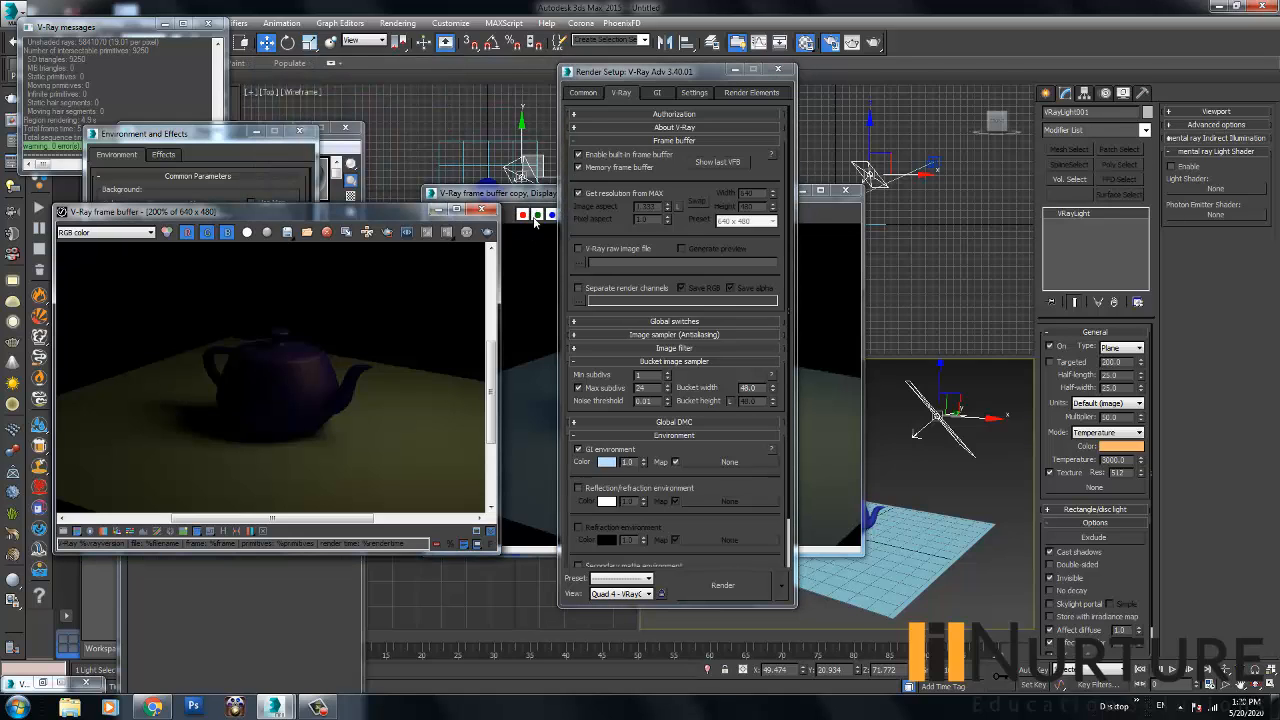
# - Return the render view to 100%, close the render settings and the frame buffer copy, and select the plane light
pyautogui.scroll(-1, 411, 341)
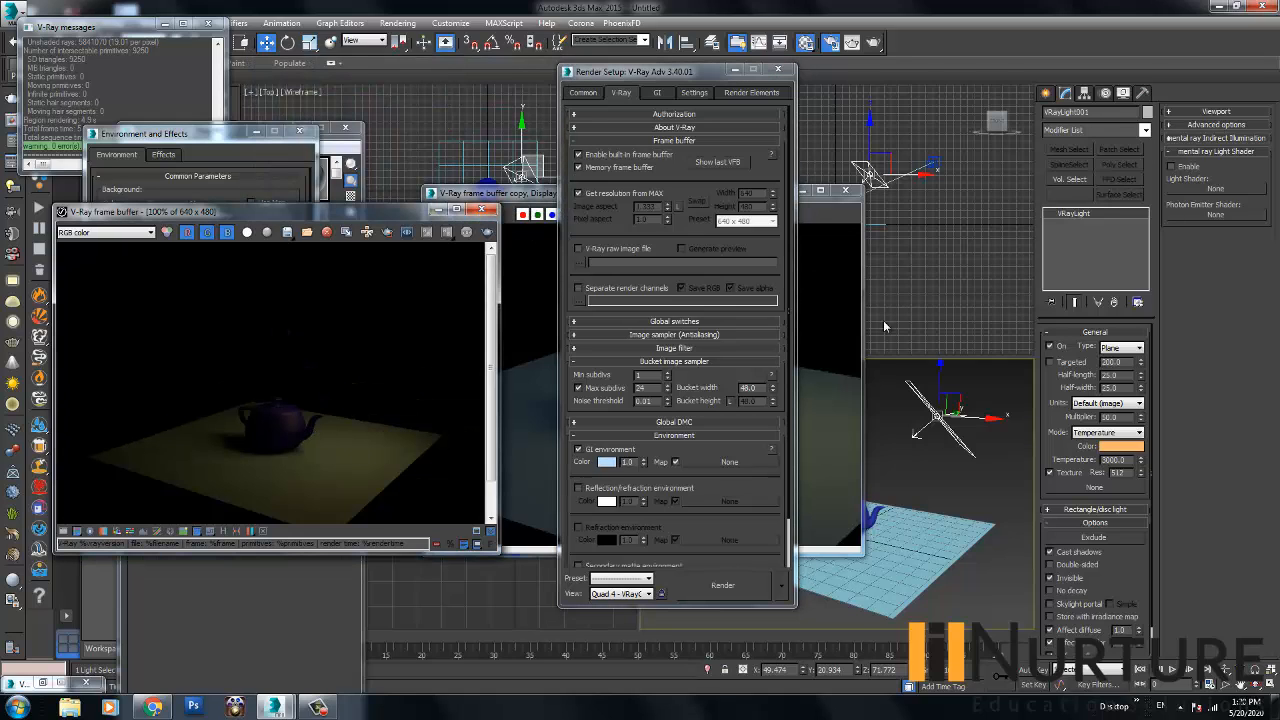
pyautogui.click(778, 72)
pyautogui.click(845, 189)
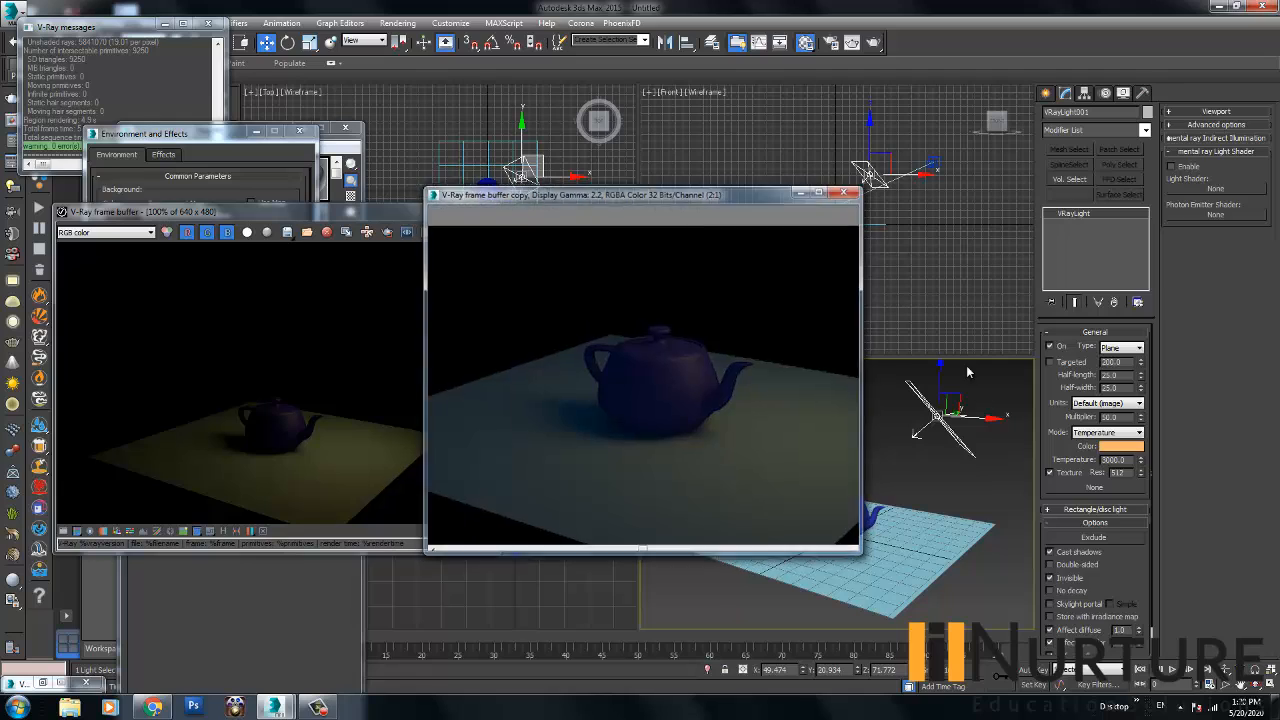
pyautogui.click(572, 488)
pyautogui.click(936, 419)
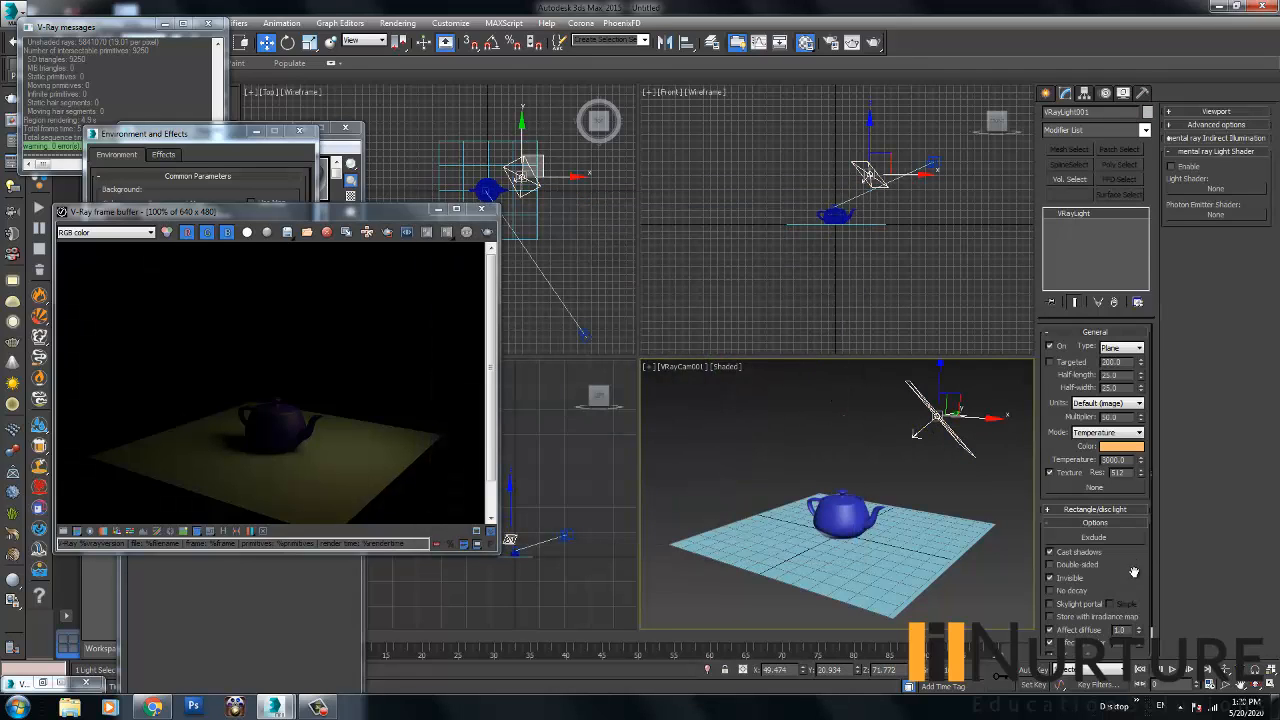
# - Review the plane light's parameters and expand its Rectangle/disc light settings alongside the options and sampling
pyautogui.moveTo(1134, 572); pyautogui.dragTo(1134, 392)
pyautogui.click(1067, 651)
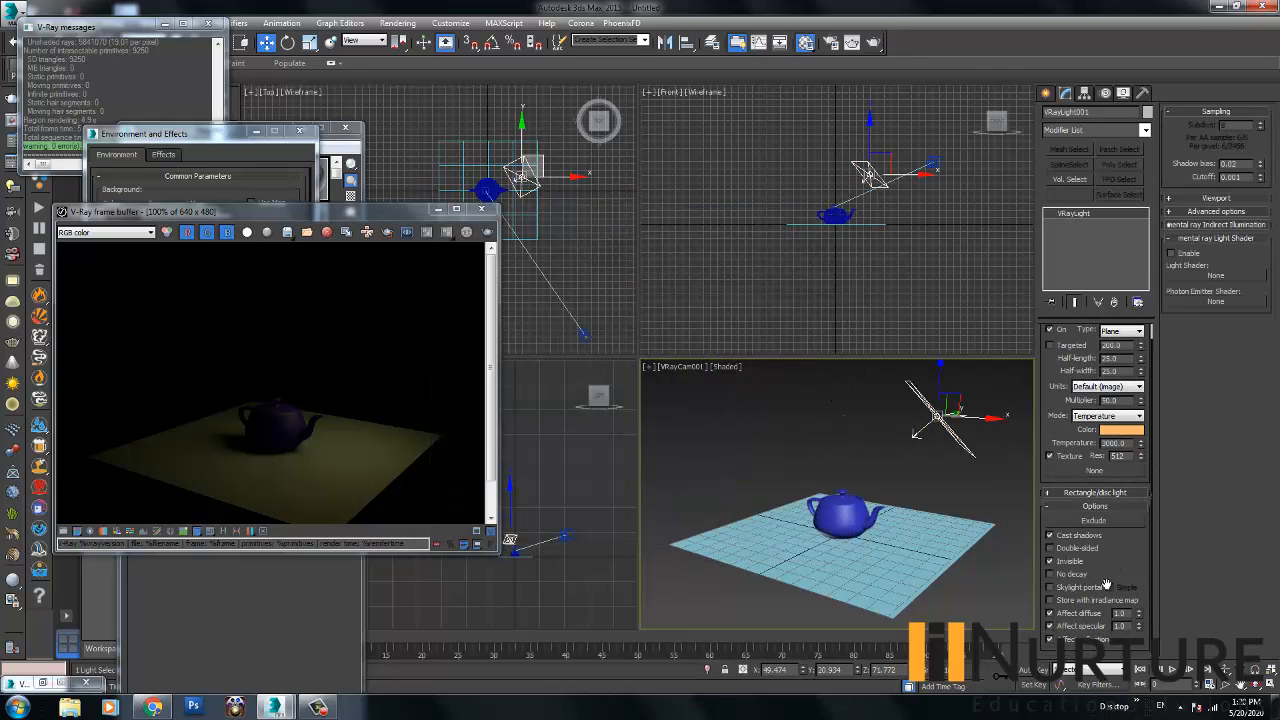
pyautogui.moveTo(1137, 539); pyautogui.dragTo(1142, 601)
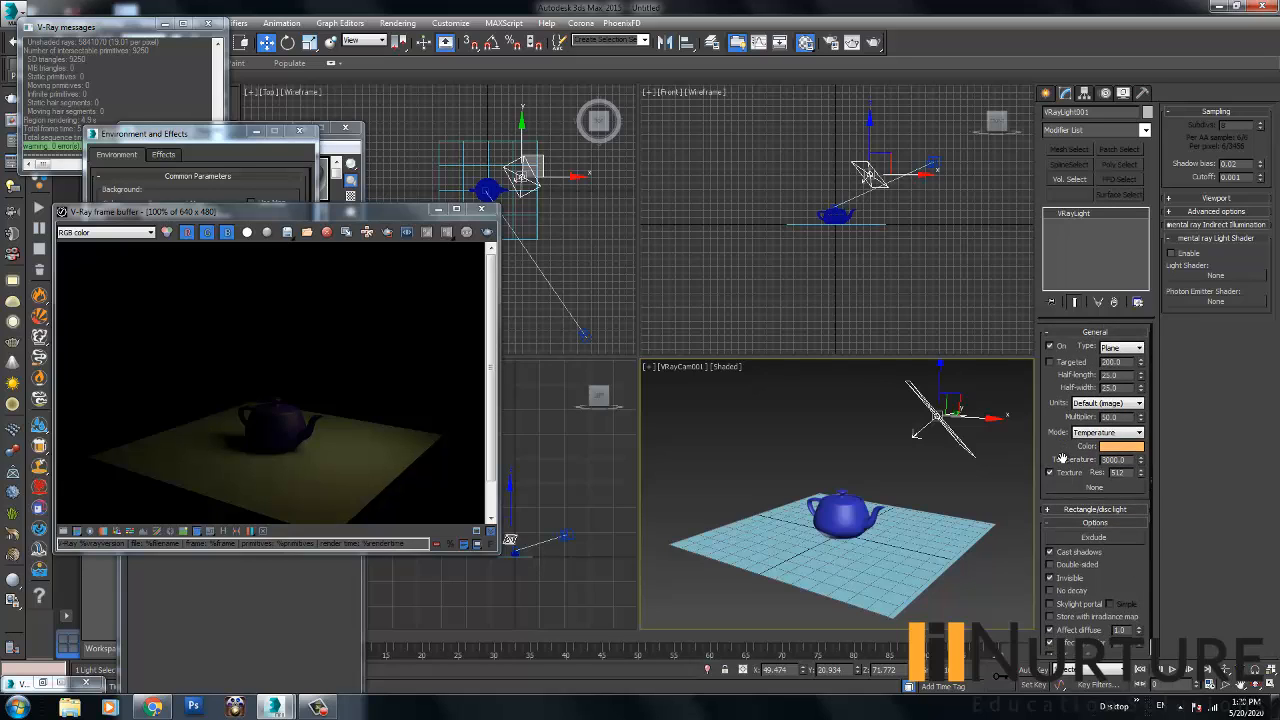
pyautogui.click(1108, 510)
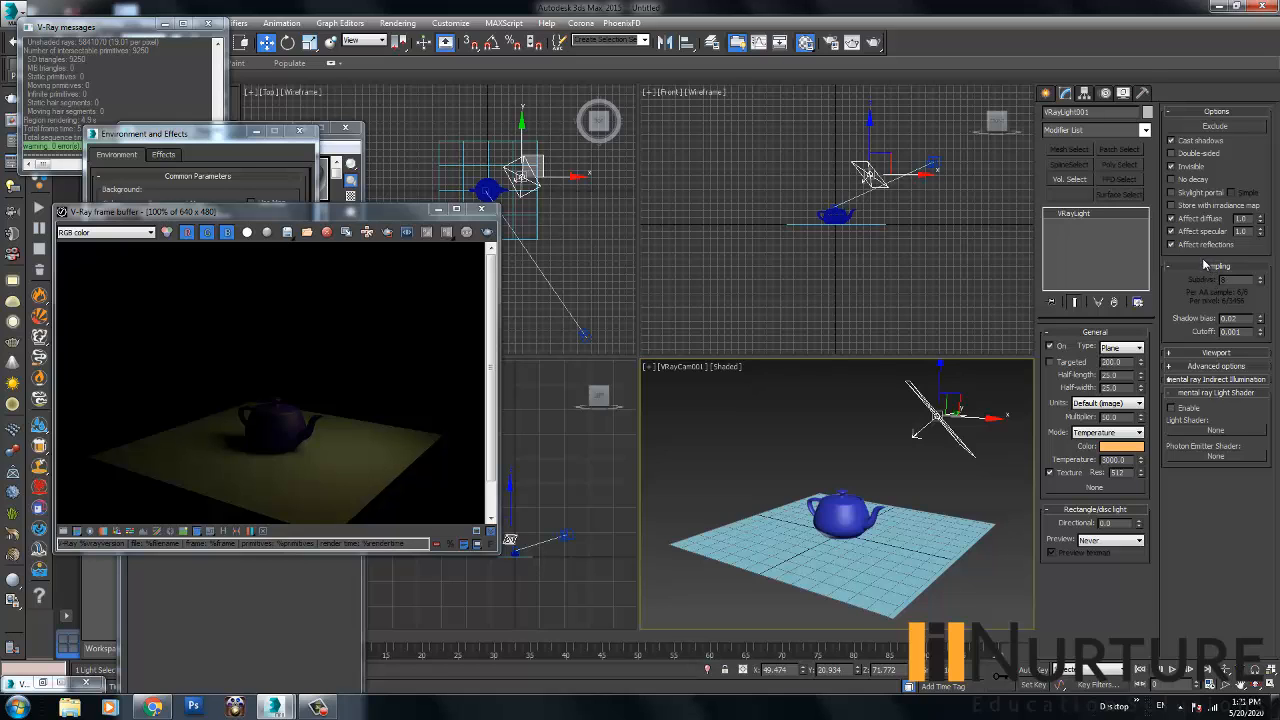
# - Open the V-Ray render settings at the GI environment
pyautogui.click(829, 43)
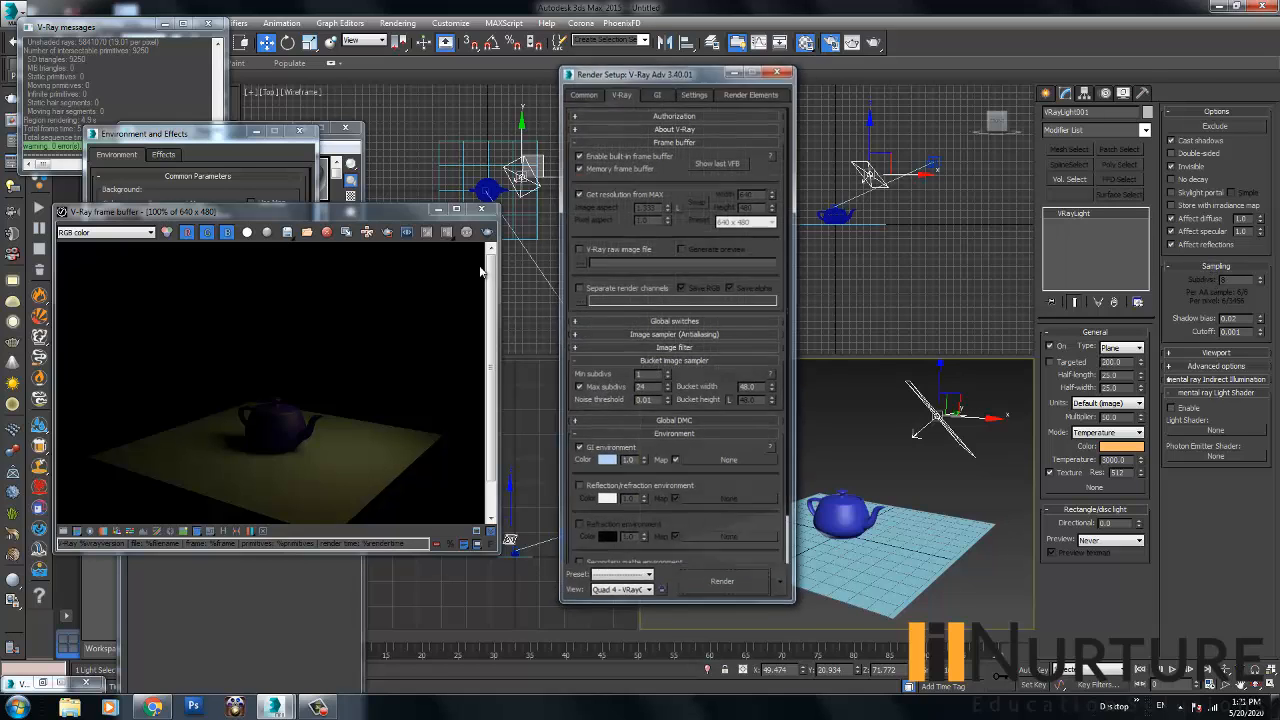